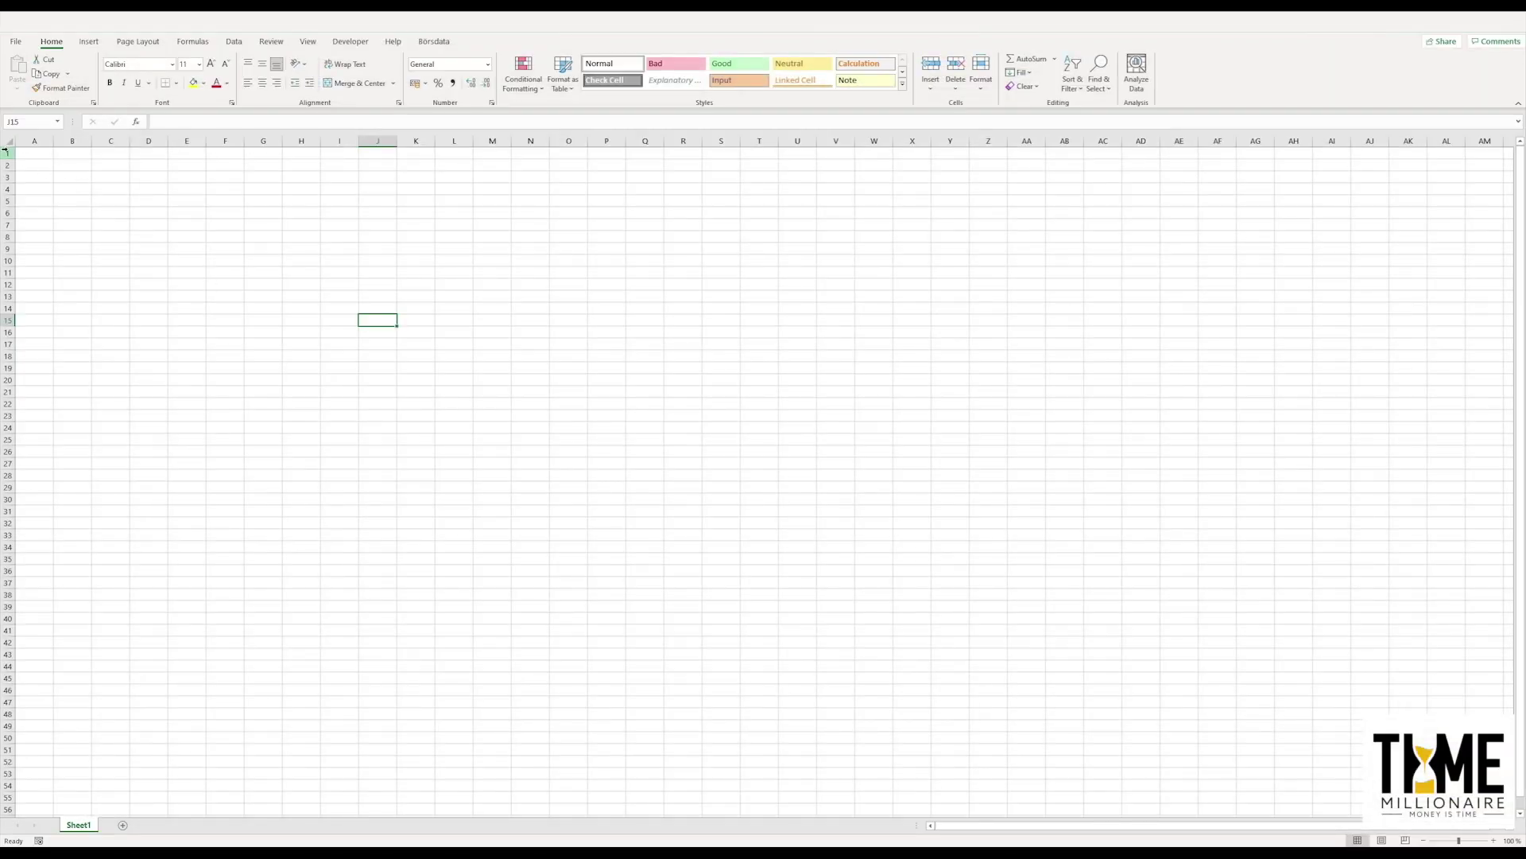
# Step: Enter the label 'Sök Bolag:' in B2 and widen column B to fit it
pyautogui.click(9, 143)
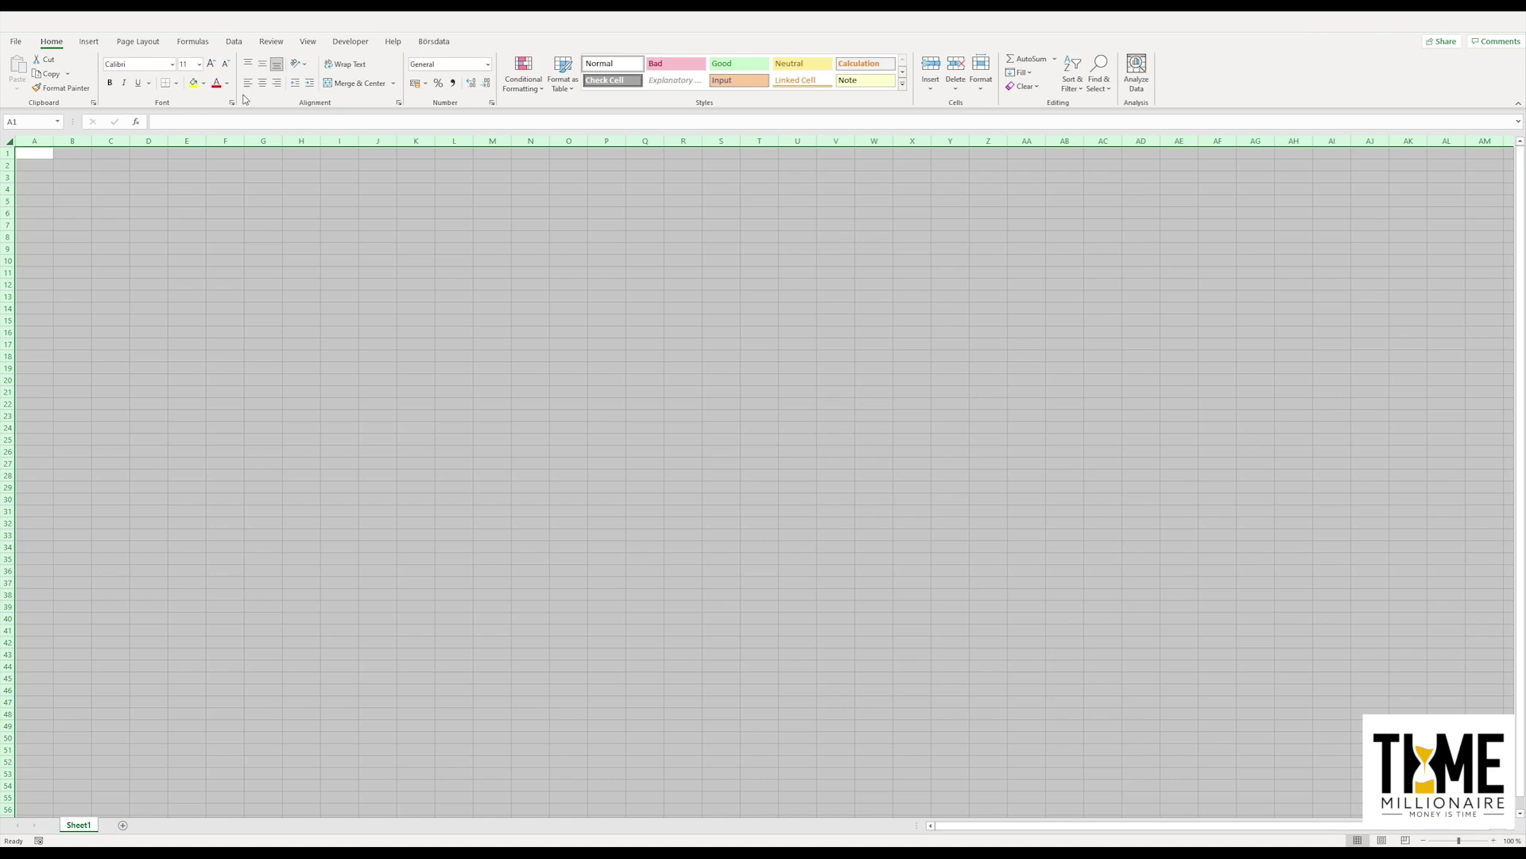
pyautogui.click(68, 161)
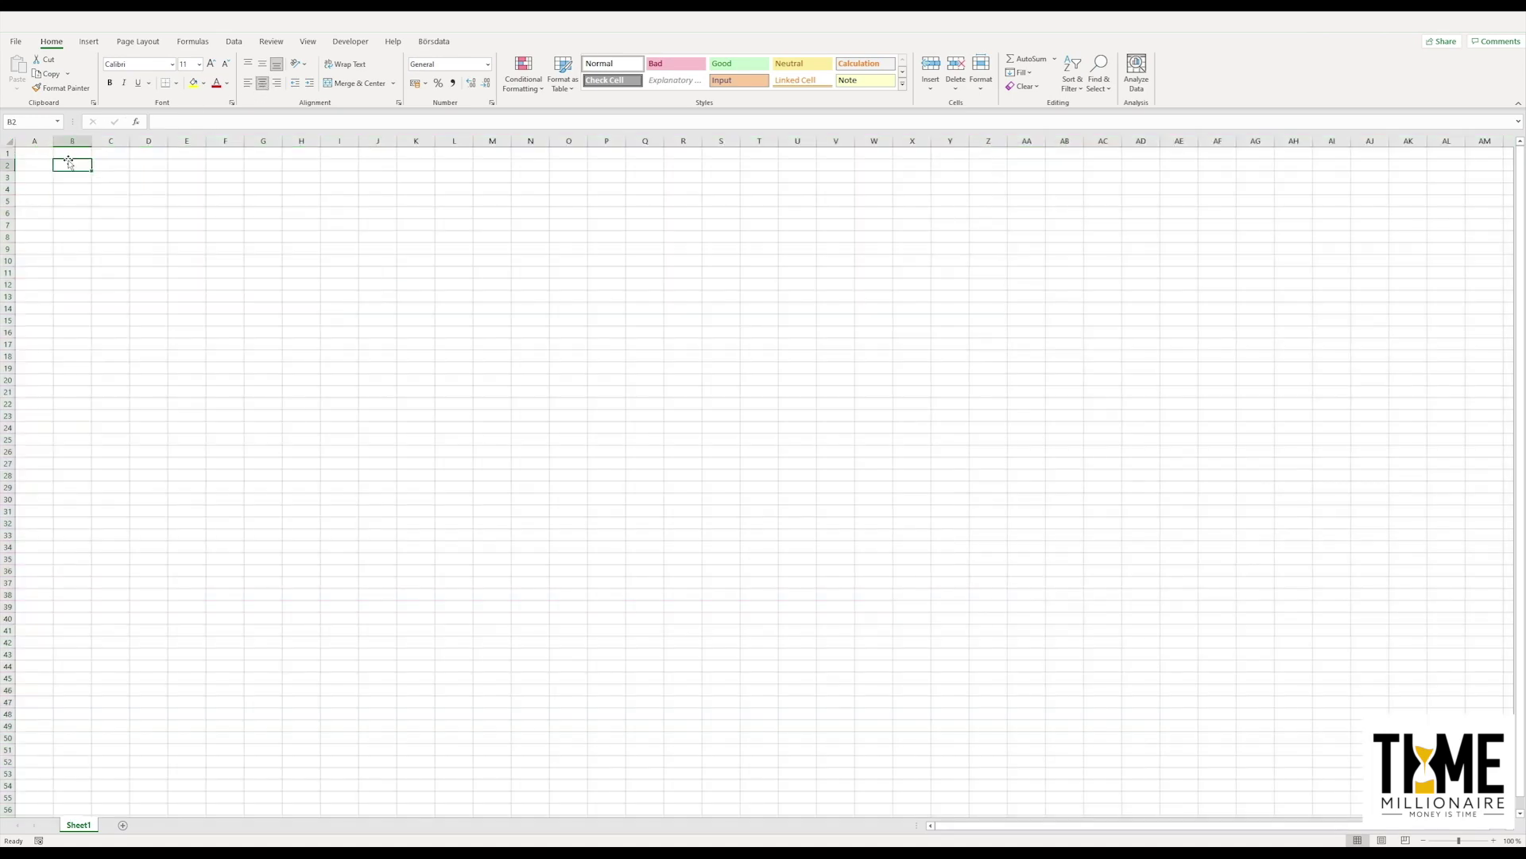
pyautogui.write('5')
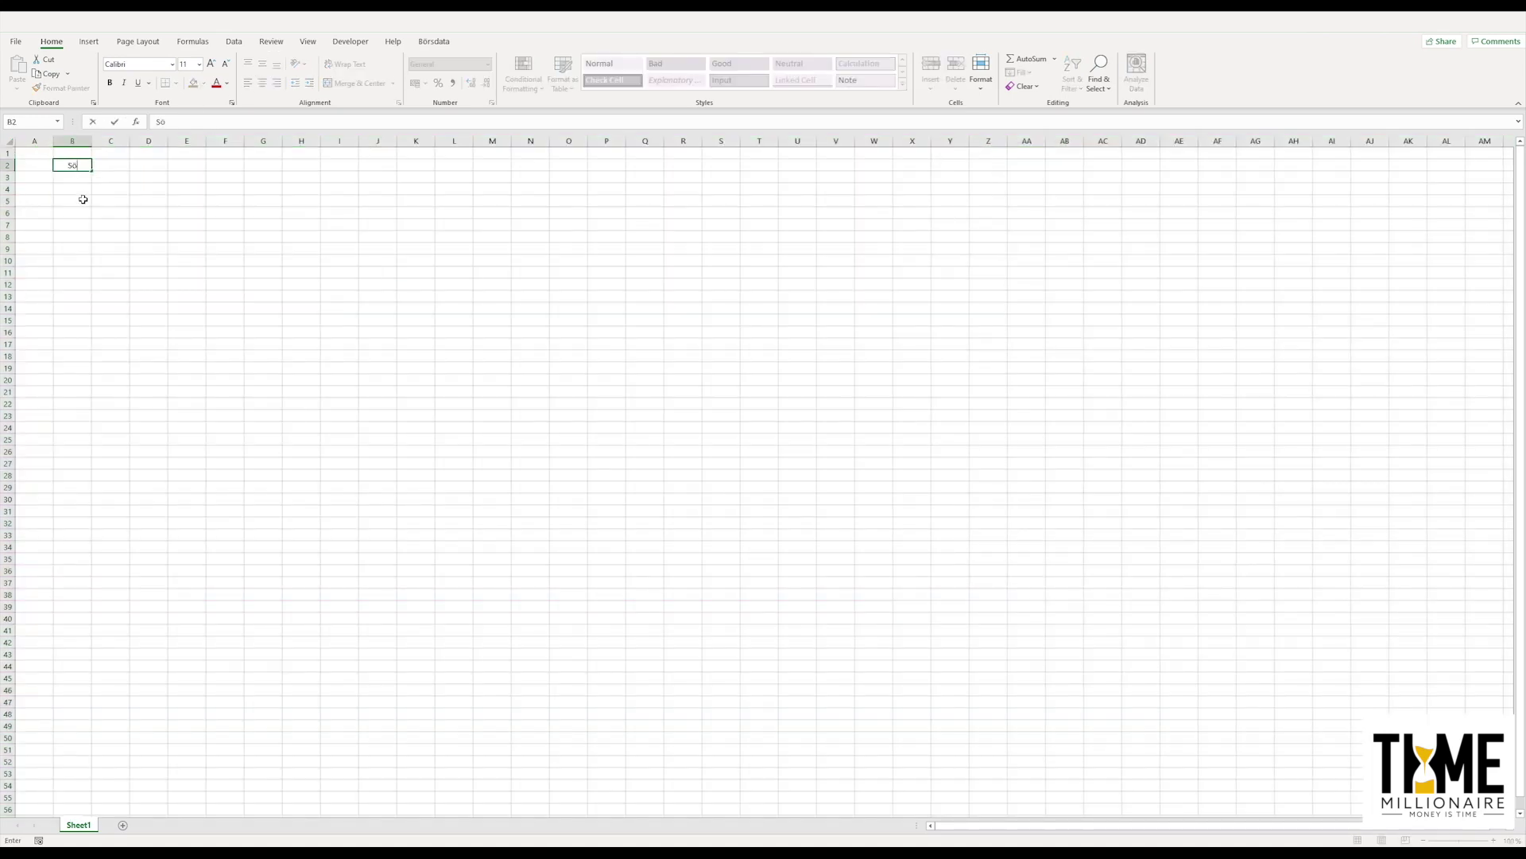
pyautogui.write('Bolag')
pyautogui.write(':')
pyautogui.click(98, 200)
pyautogui.moveTo(91, 140); pyautogui.dragTo(94, 141)
pyautogui.moveTo(303, 306); pyautogui.dragTo(302, 306)
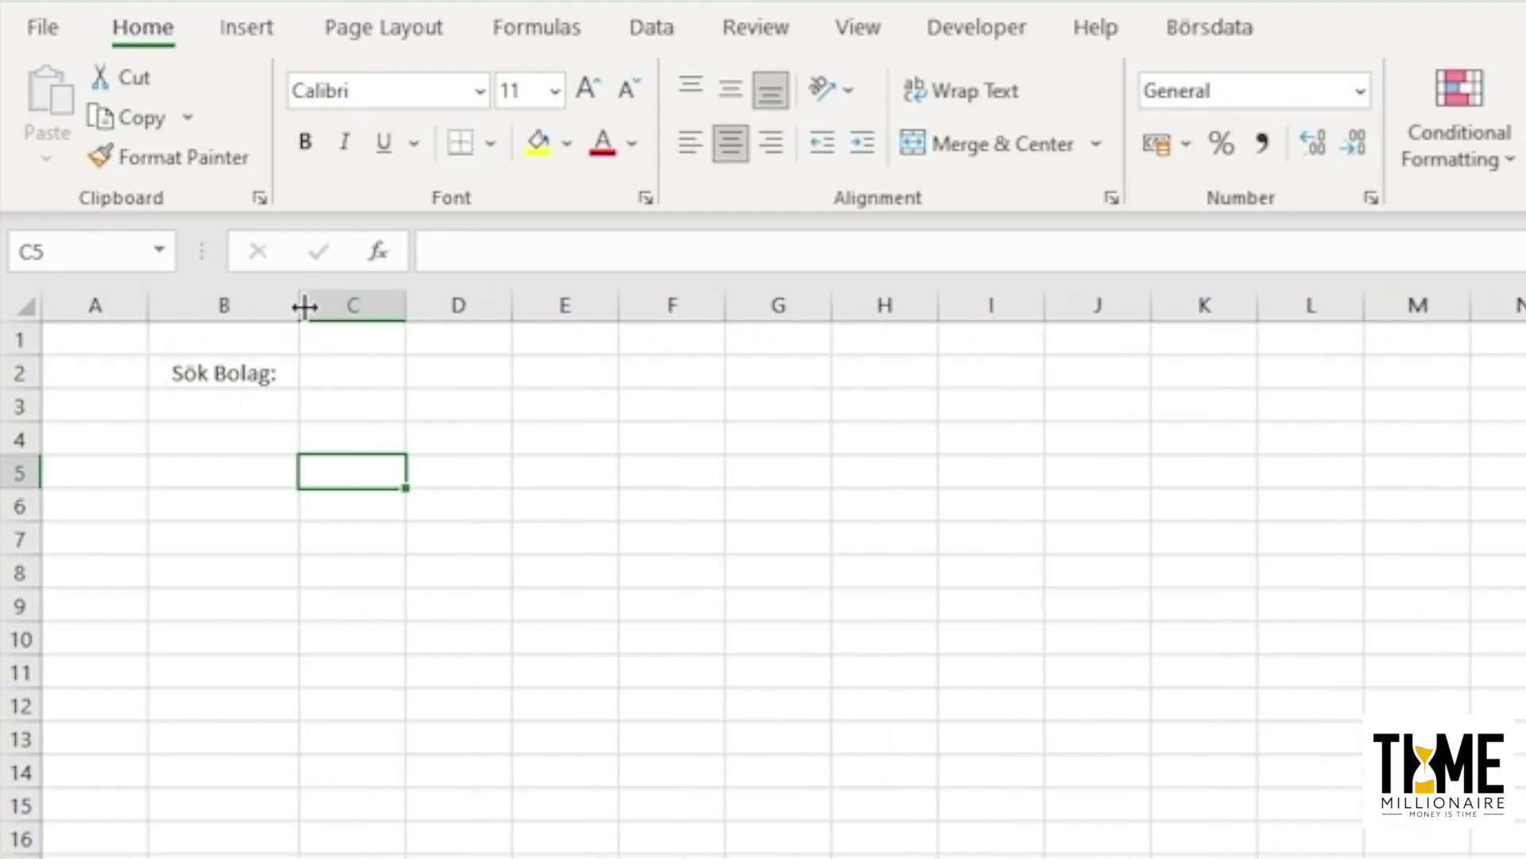
# Step: Give B2 a thick outside border and a light-blue fill
pyautogui.click(261, 358)
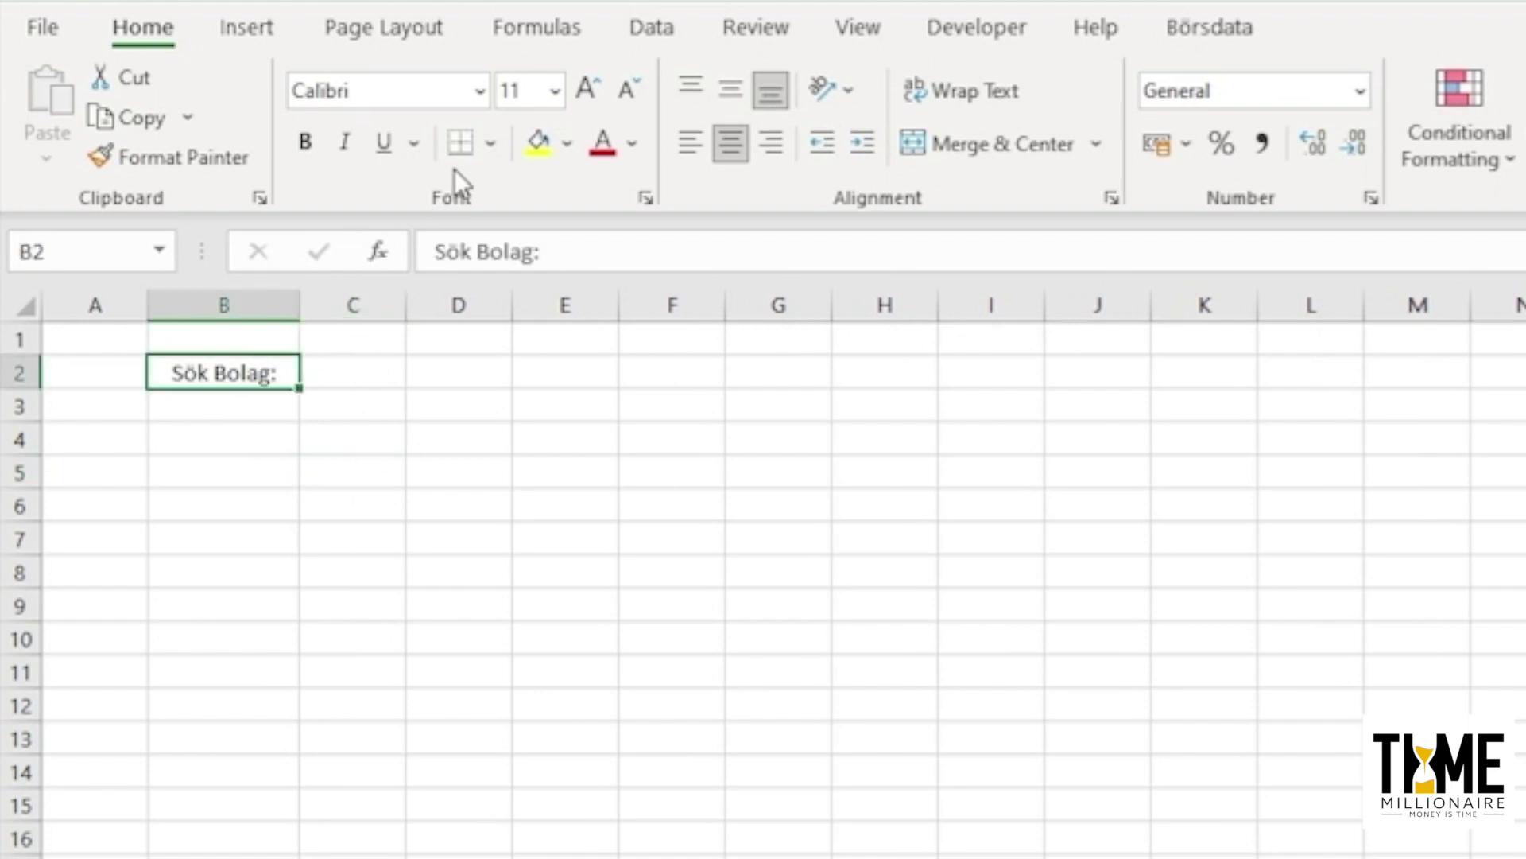
pyautogui.click(489, 144)
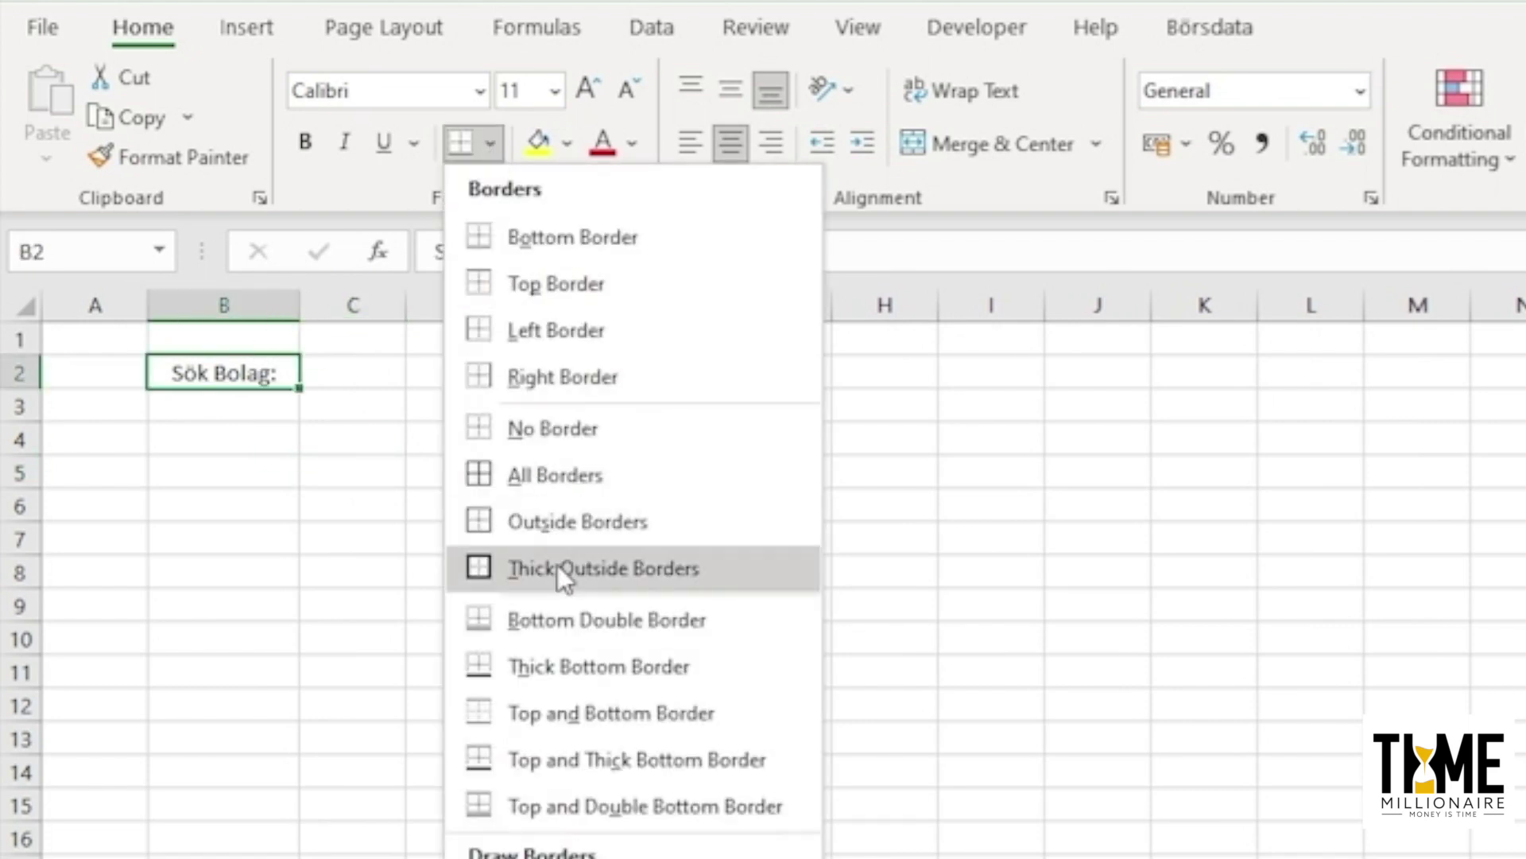
pyautogui.click(558, 567)
pyautogui.click(319, 382)
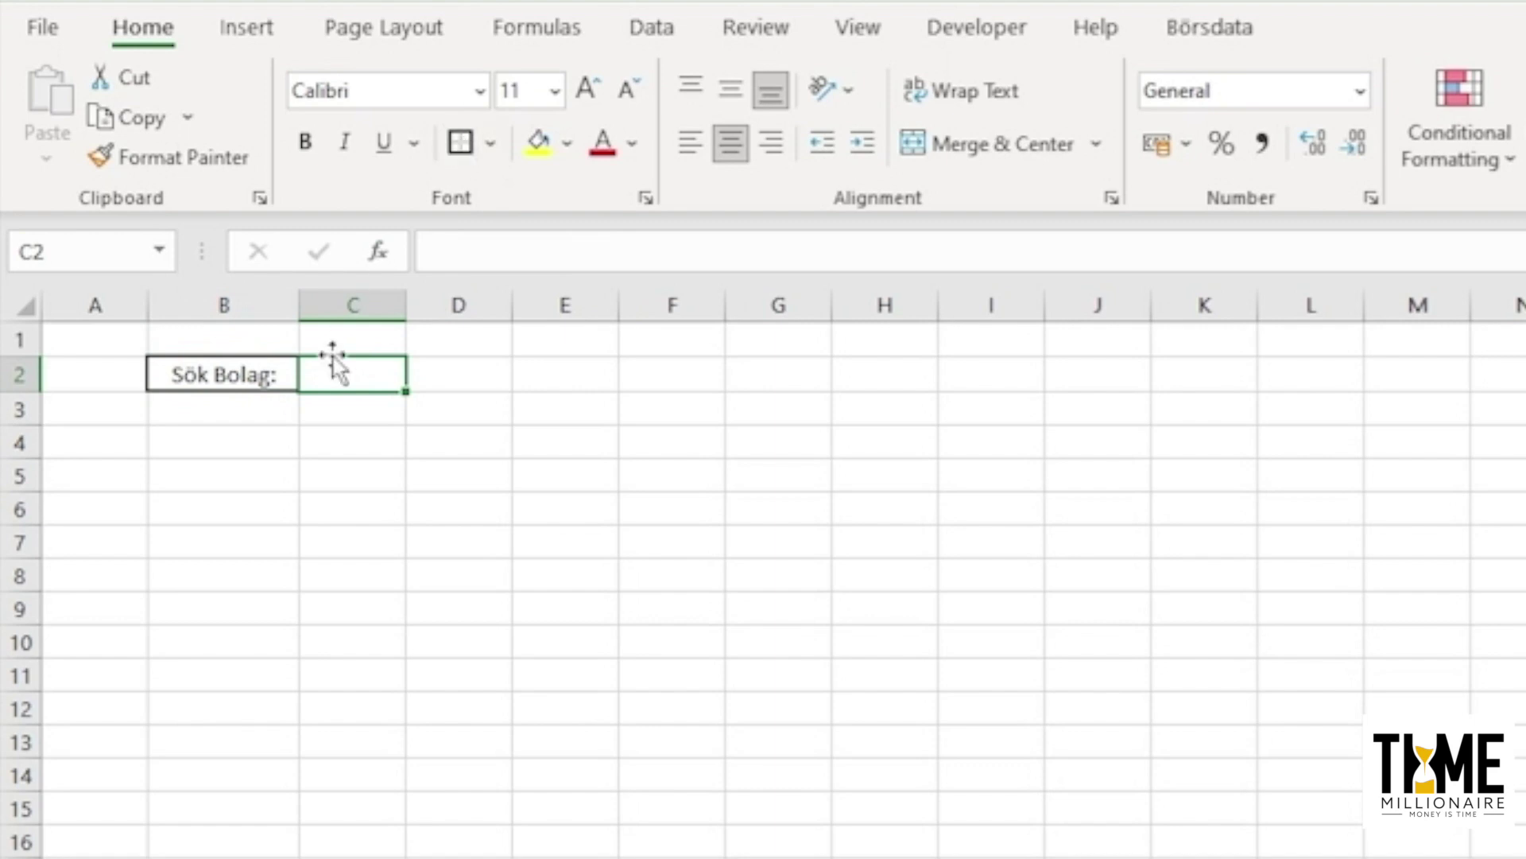
pyautogui.click(273, 376)
pyautogui.click(566, 142)
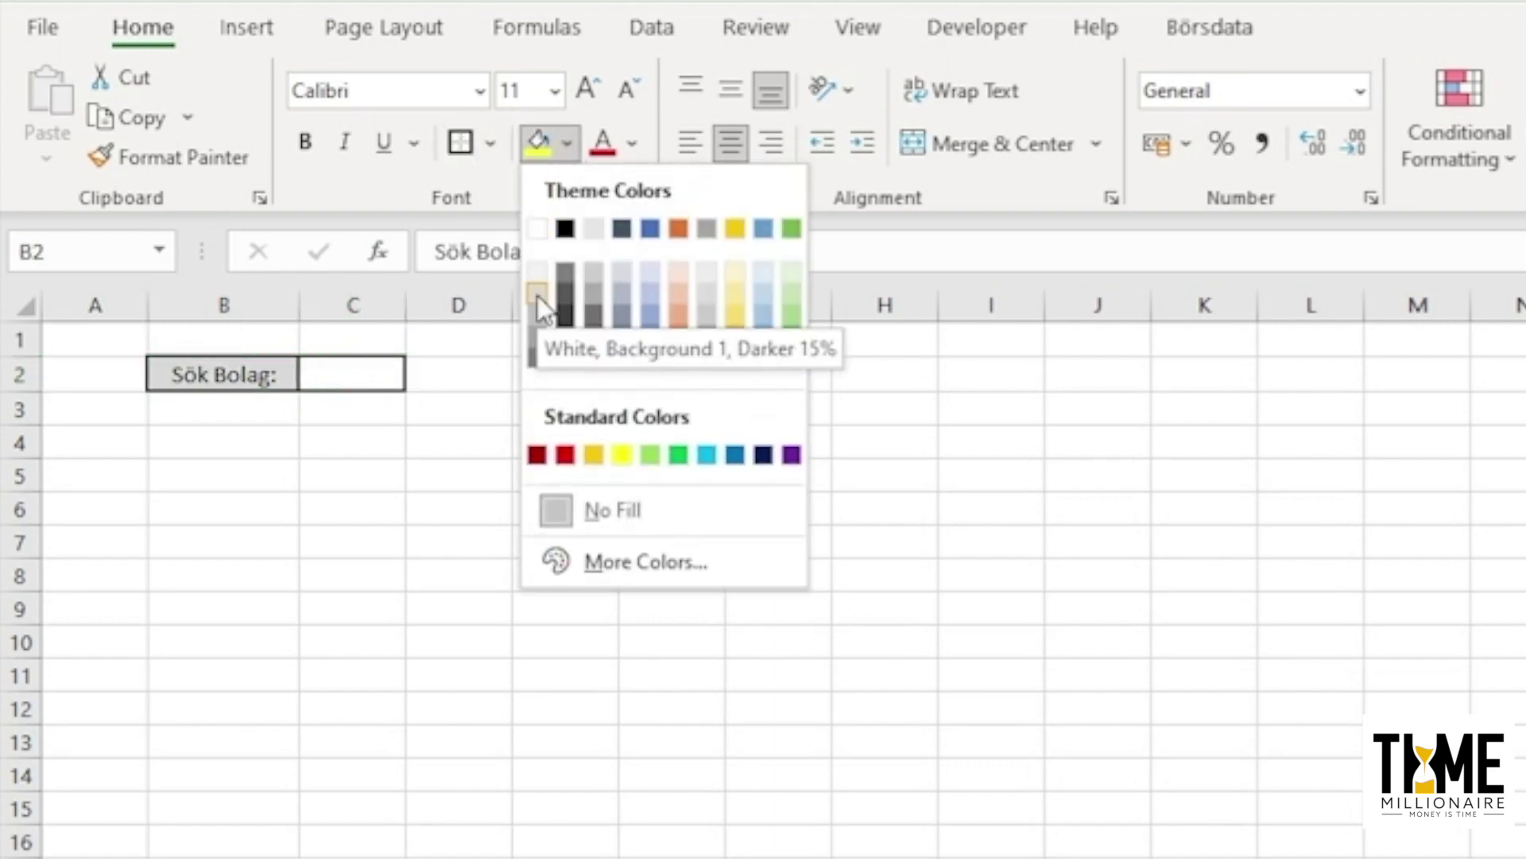
pyautogui.click(641, 271)
# Step: Widen column C and fill the search cell C2 grey
pyautogui.click(350, 374)
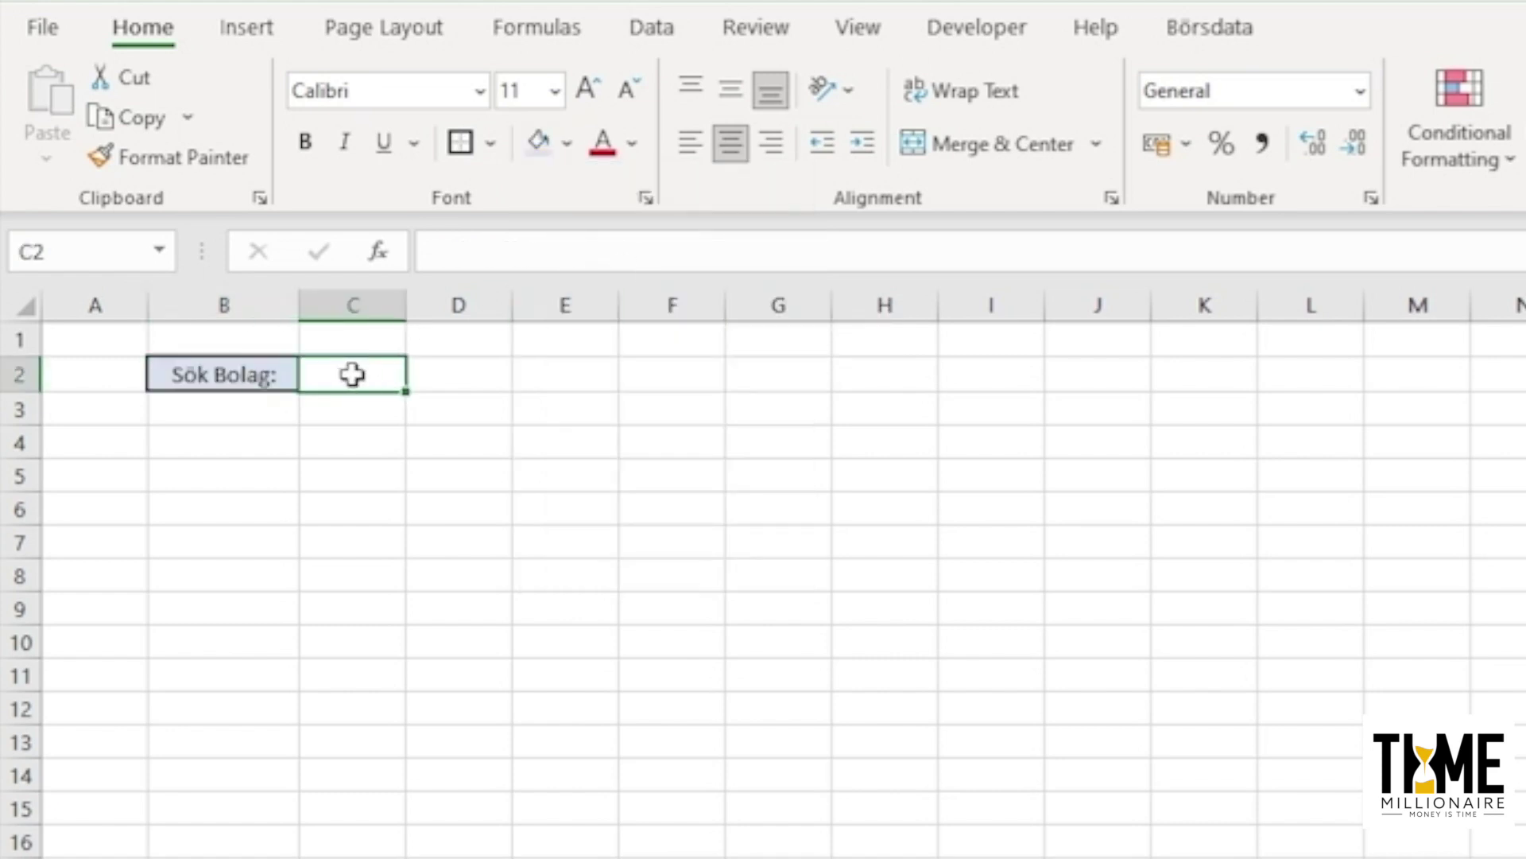
pyautogui.moveTo(407, 303); pyautogui.dragTo(552, 336)
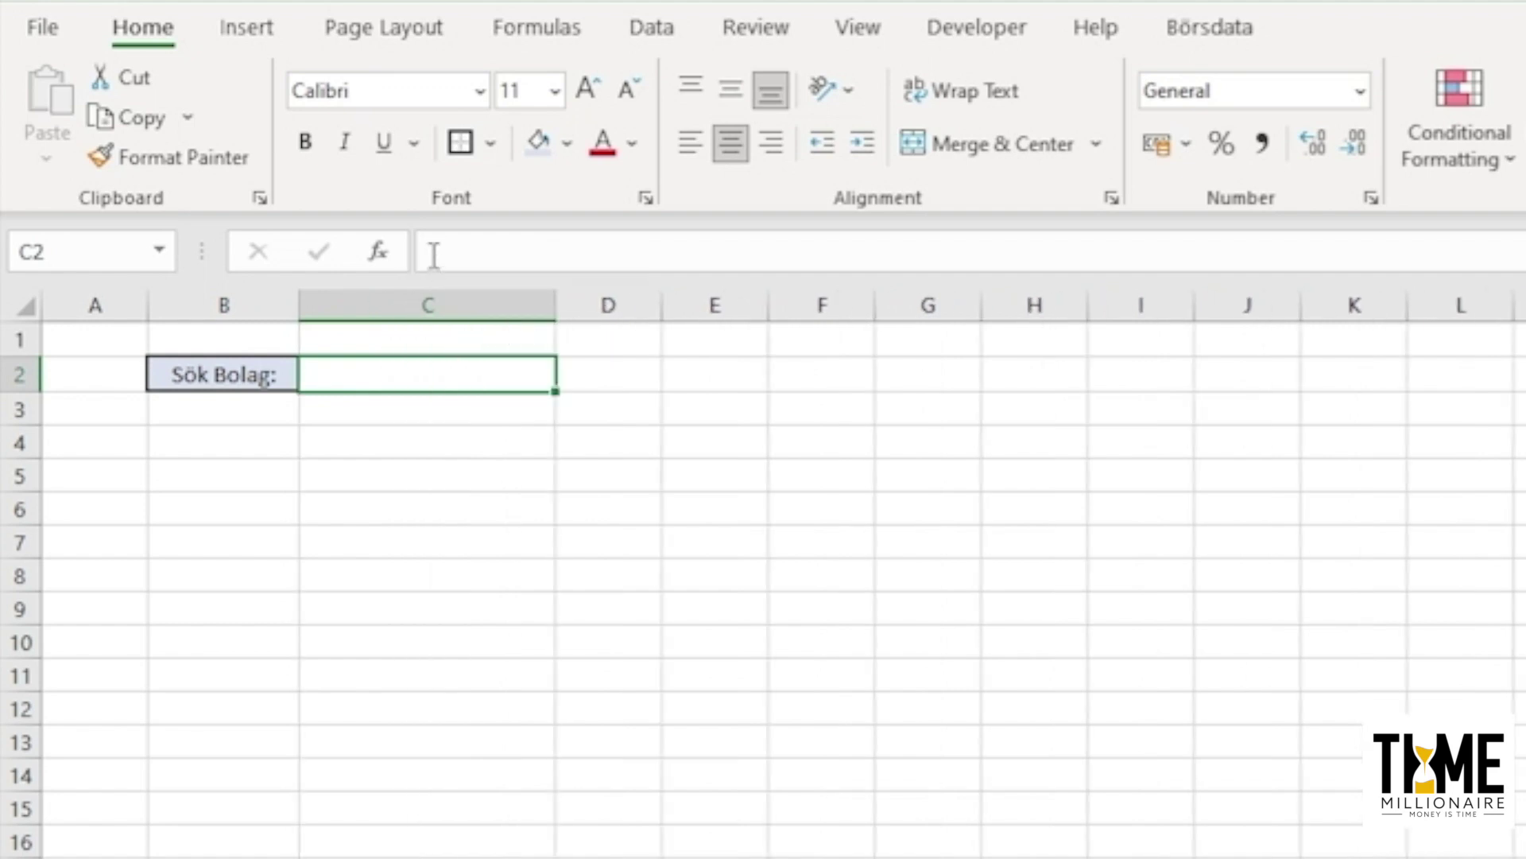
pyautogui.click(568, 141)
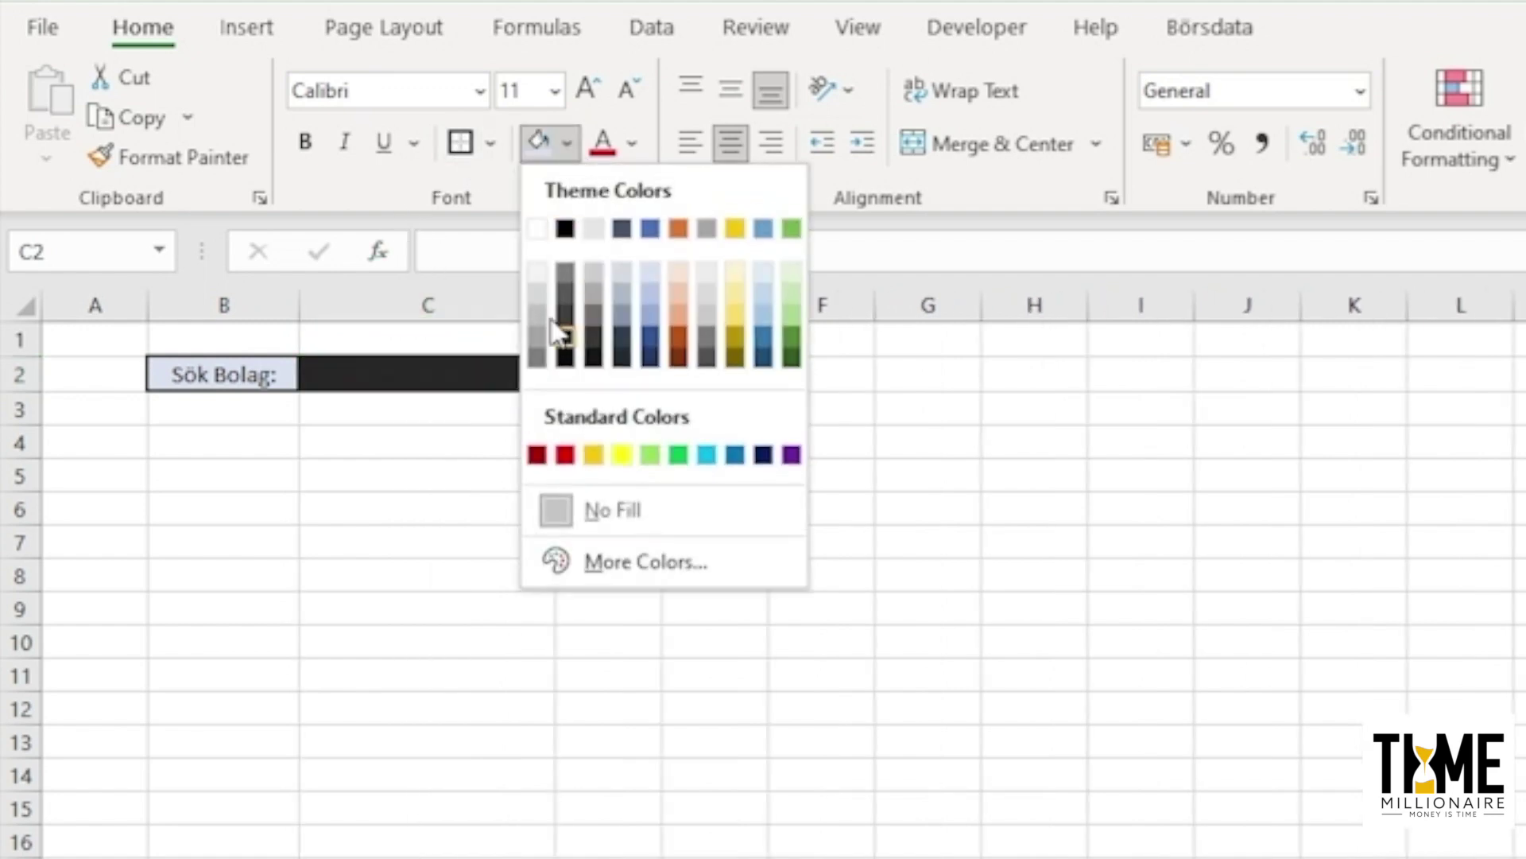
pyautogui.click(537, 297)
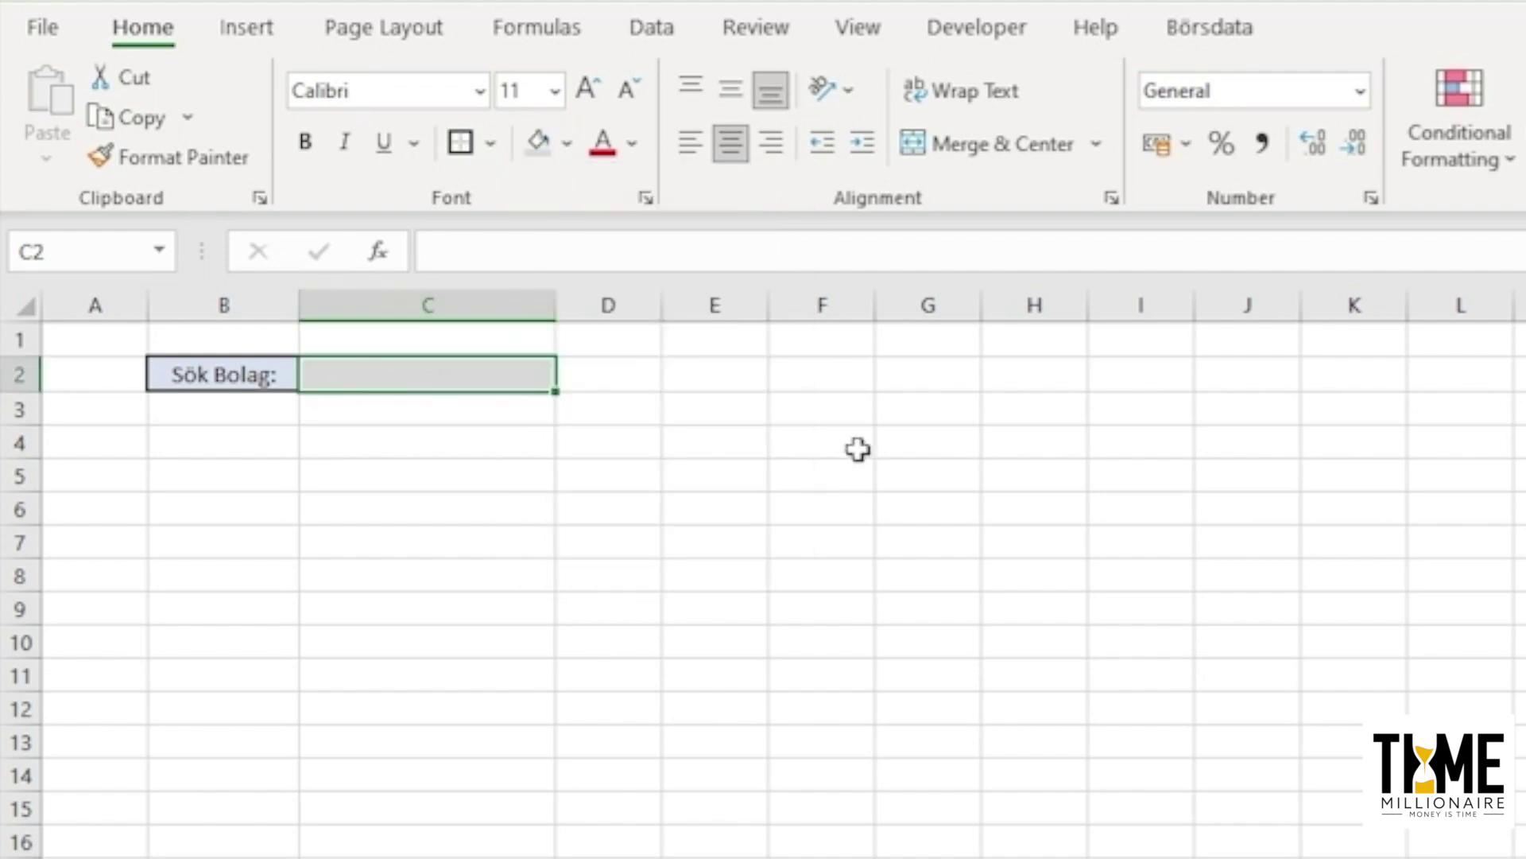
pyautogui.click(716, 410)
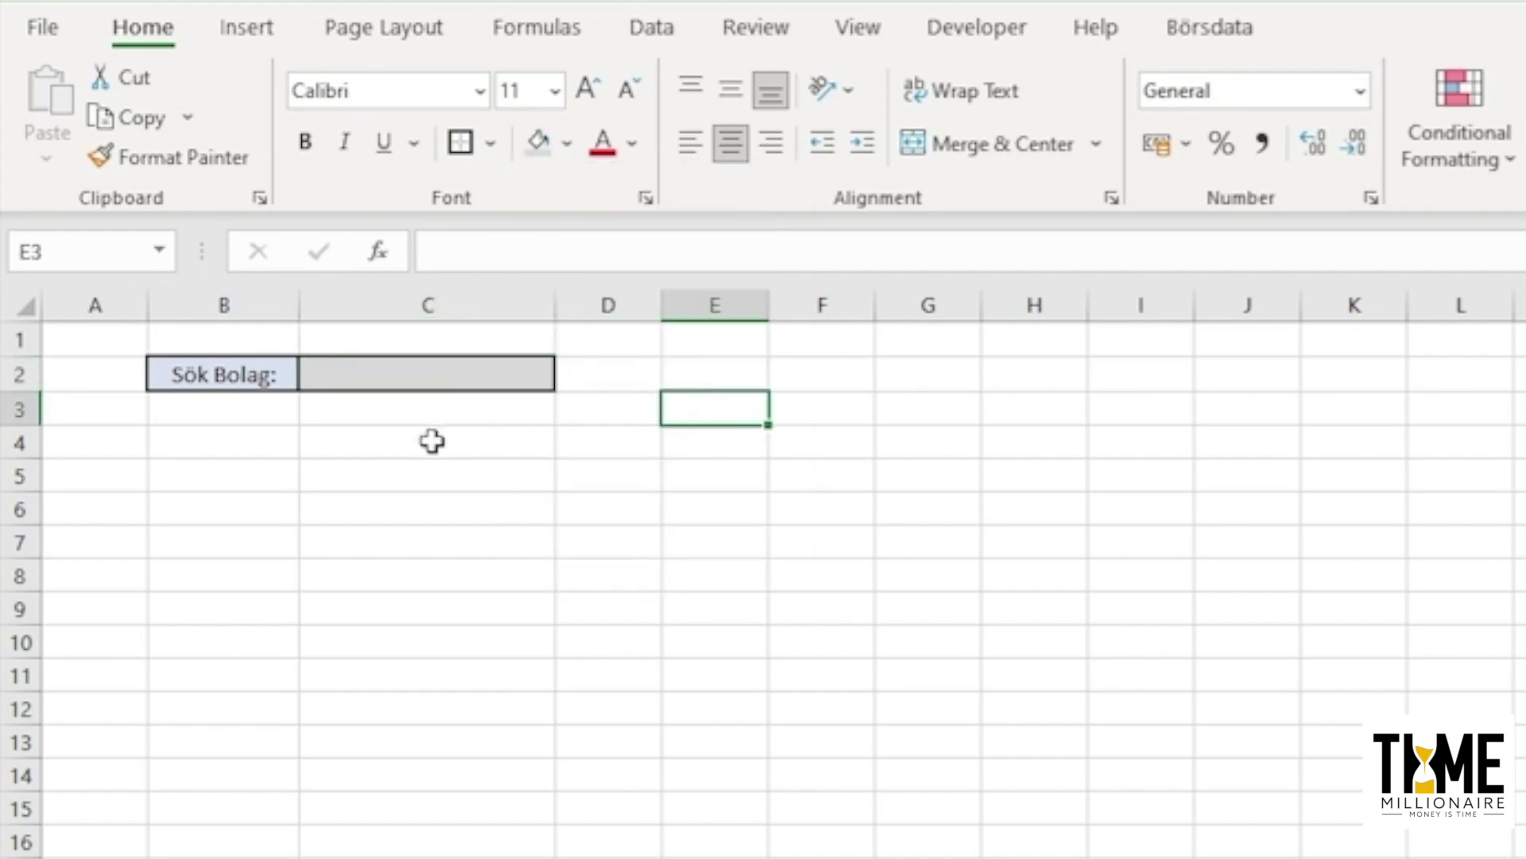
# Step: Enter =BD_INSTRUMENT_SEARCH(C2) in B3, then search C2 for Swedencare (ID 1312)
pyautogui.click(199, 277)
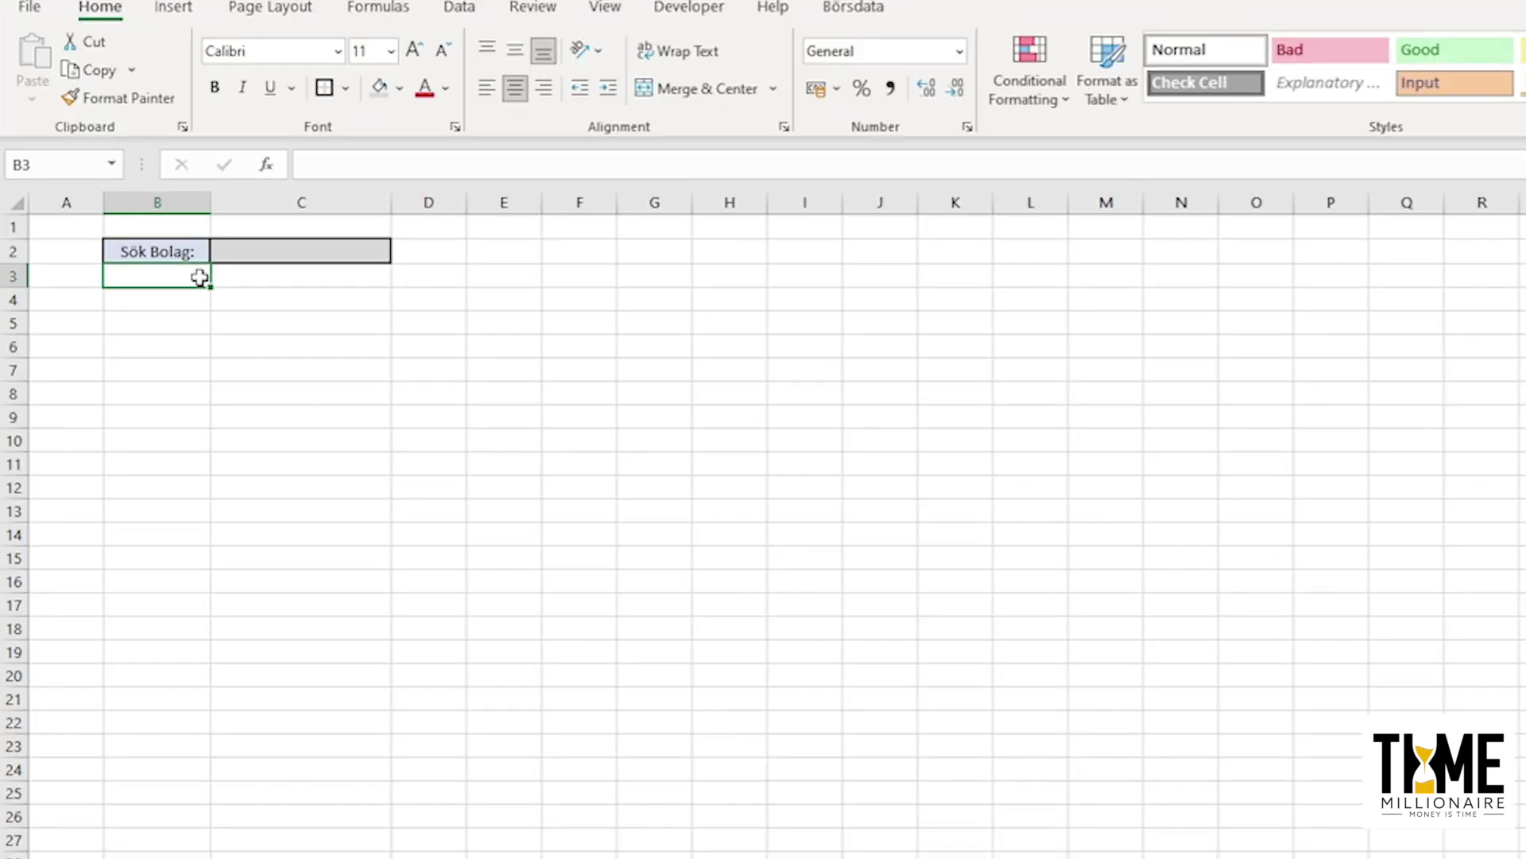
pyautogui.write('=')
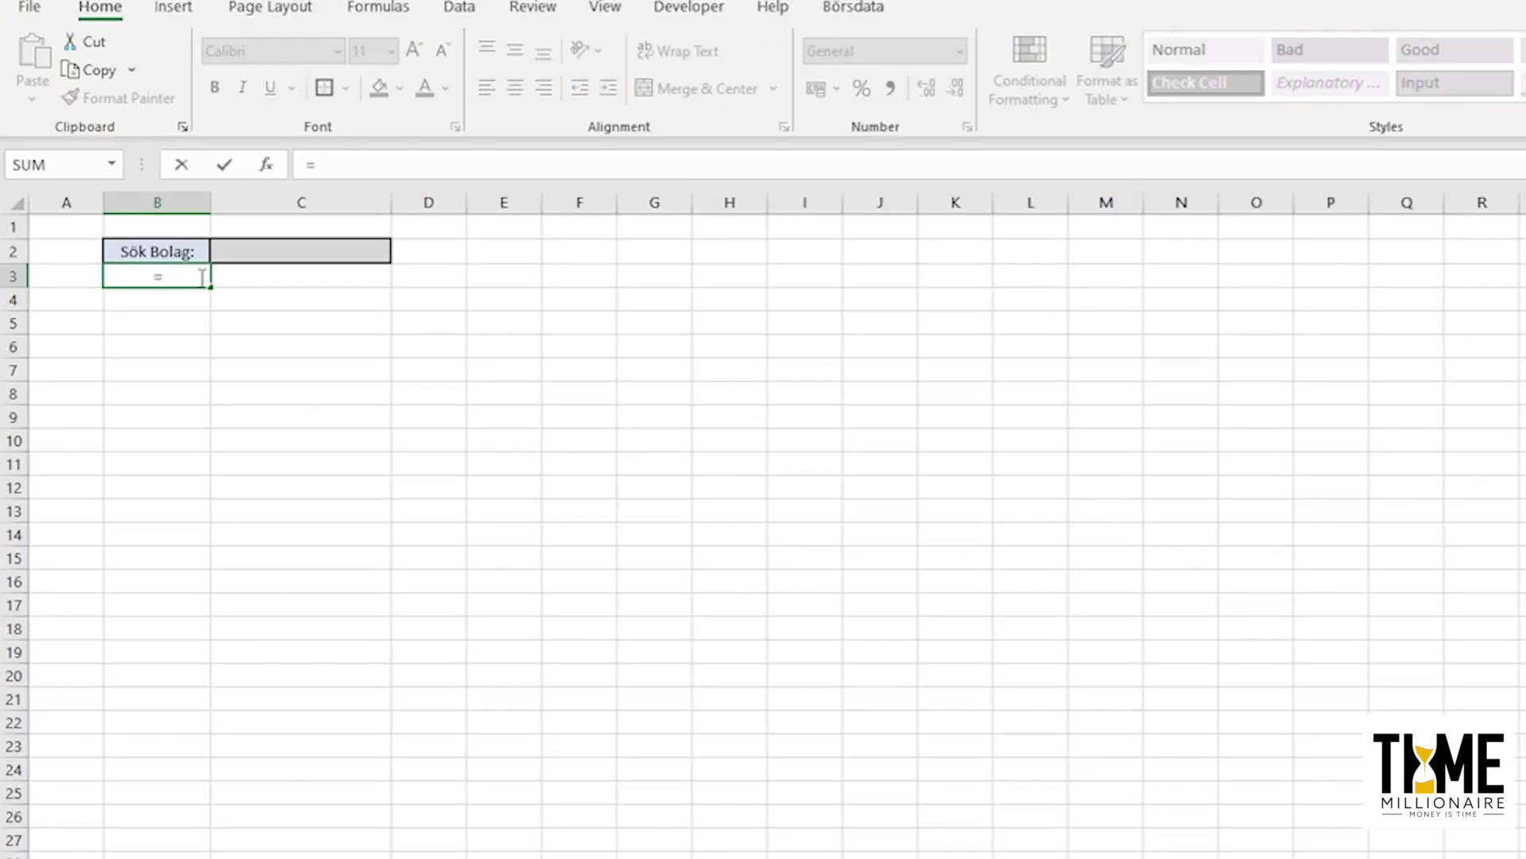
pyautogui.write('bd')
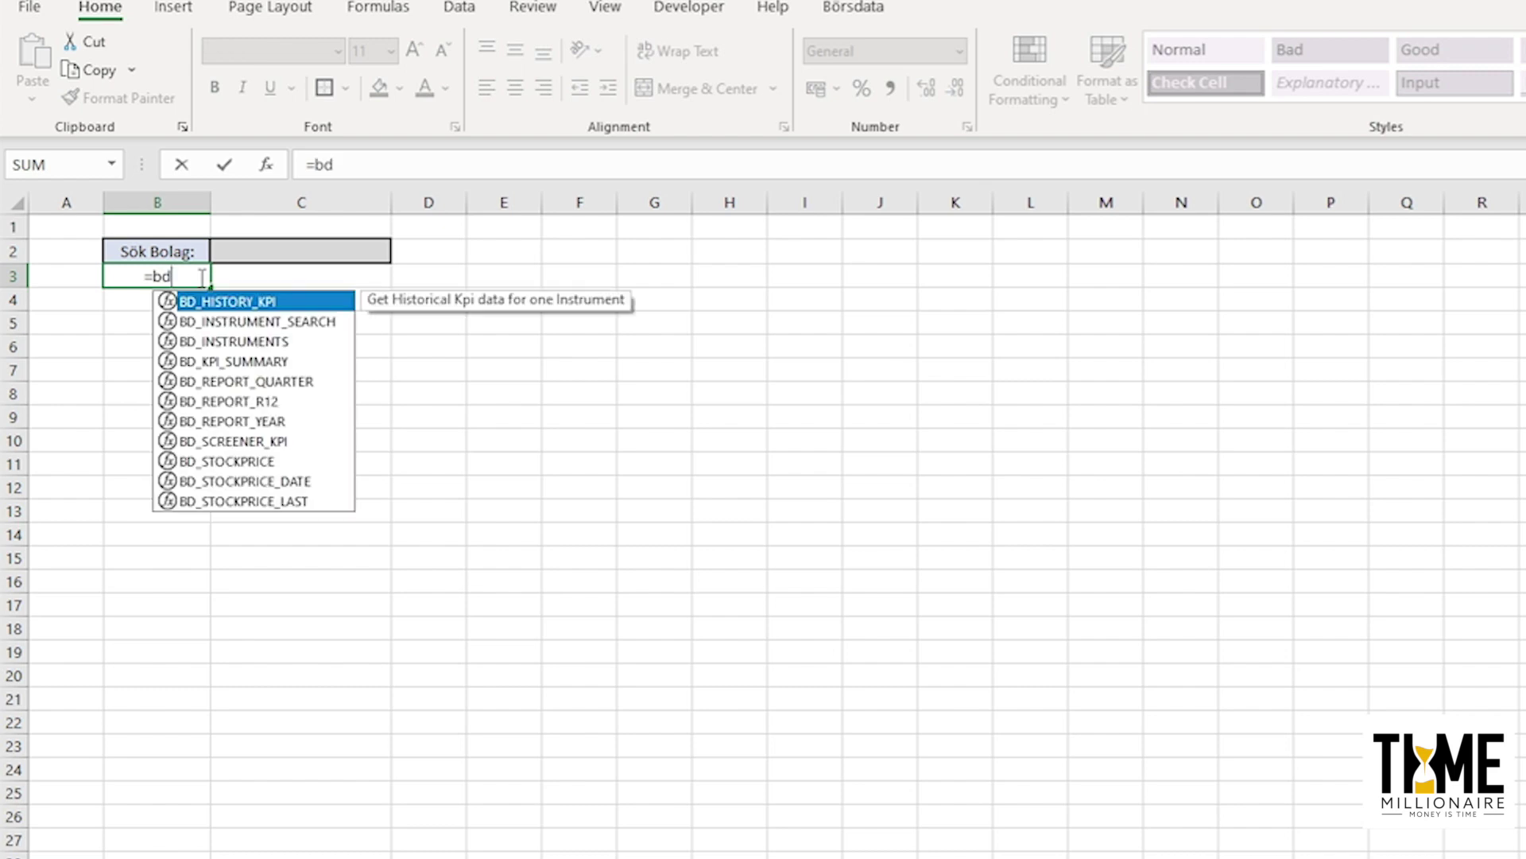
pyautogui.doubleClick(272, 316)
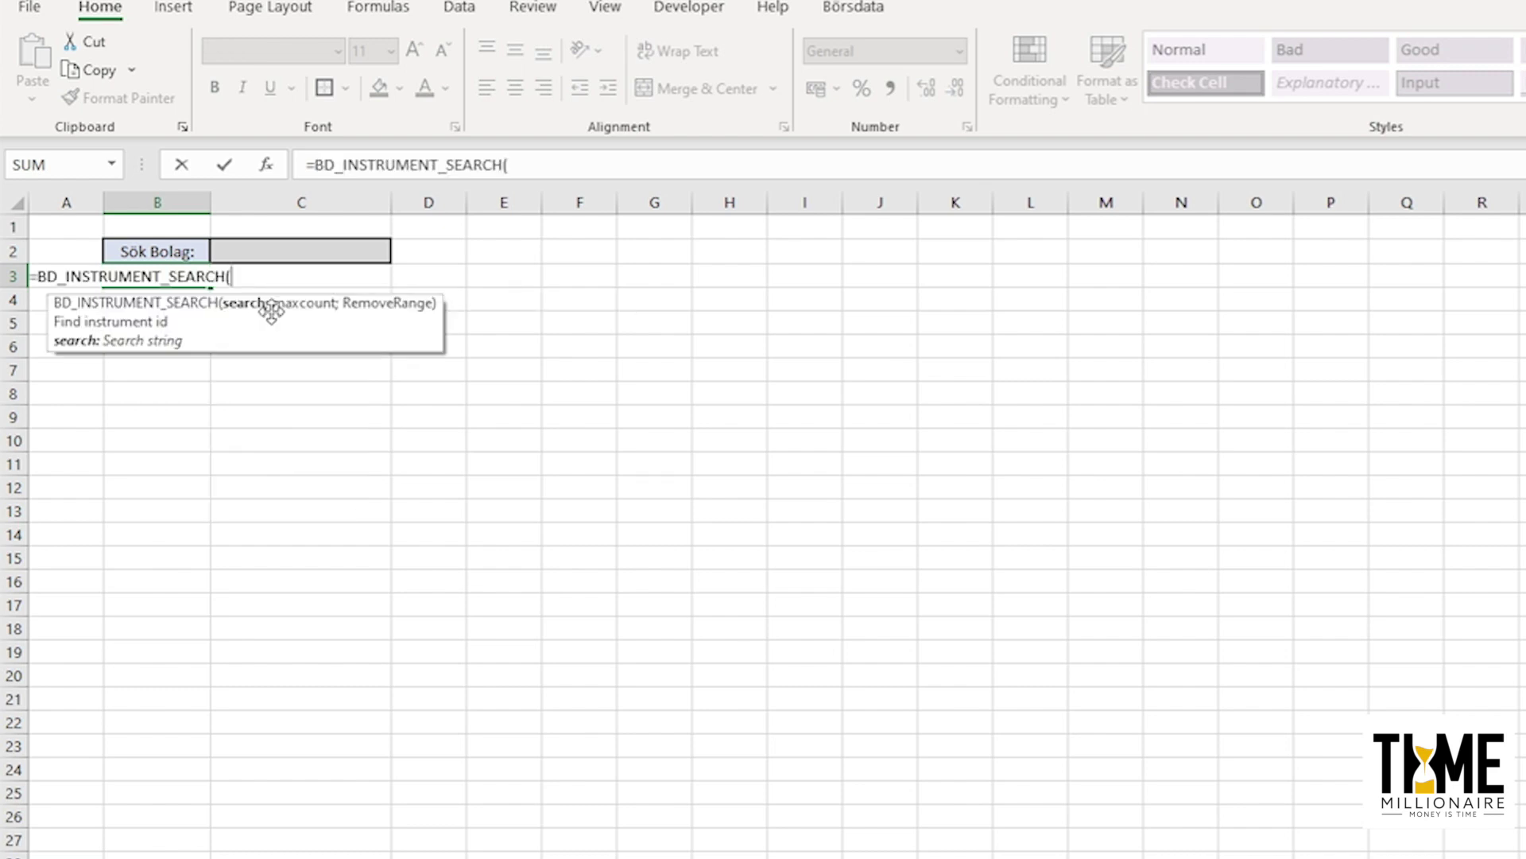
pyautogui.click(331, 249)
pyautogui.press('Return')
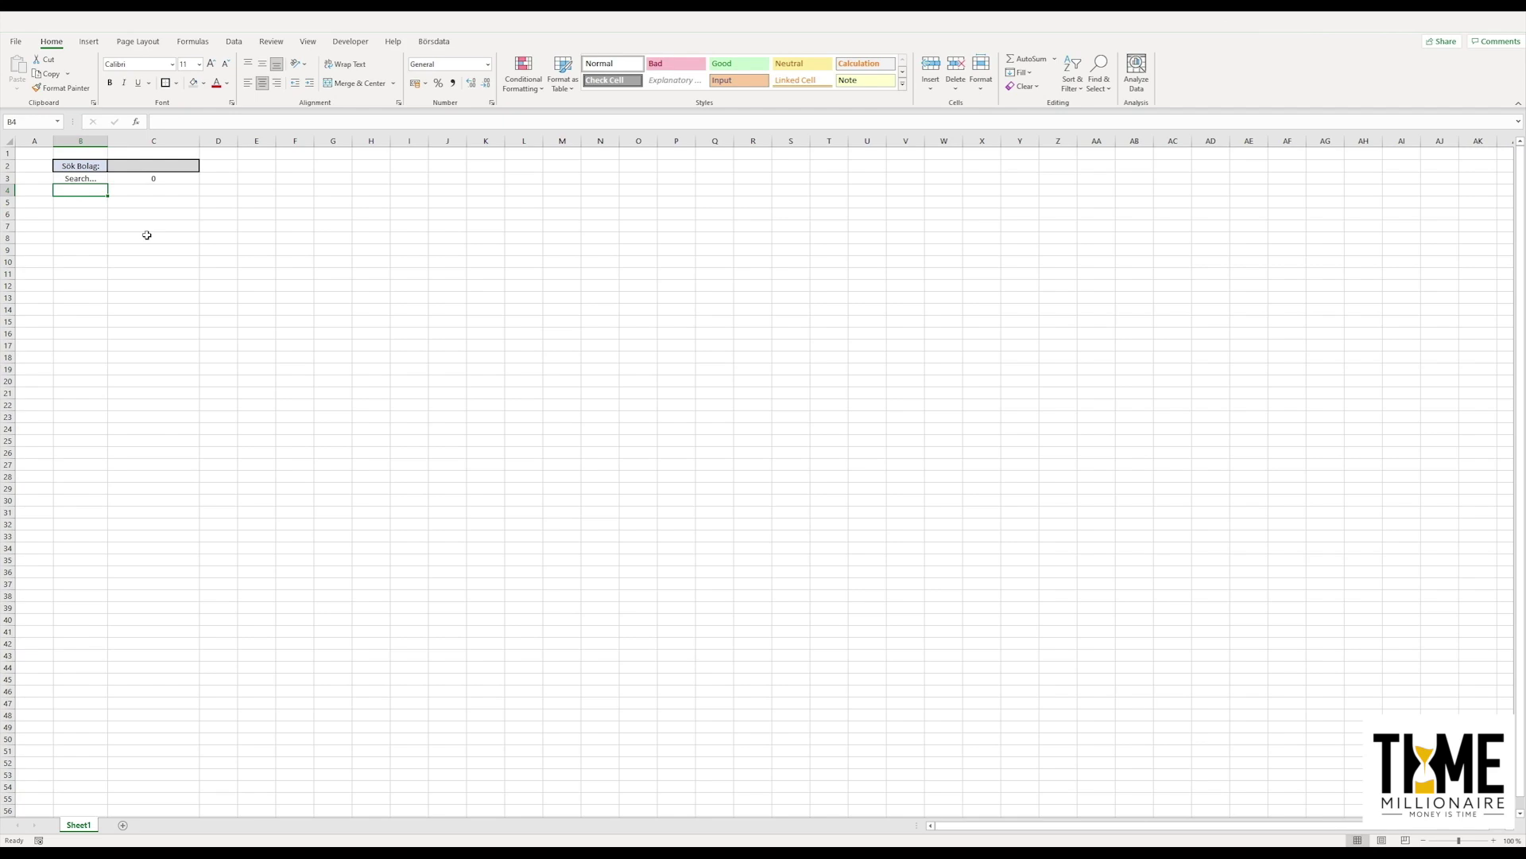
pyautogui.click(160, 165)
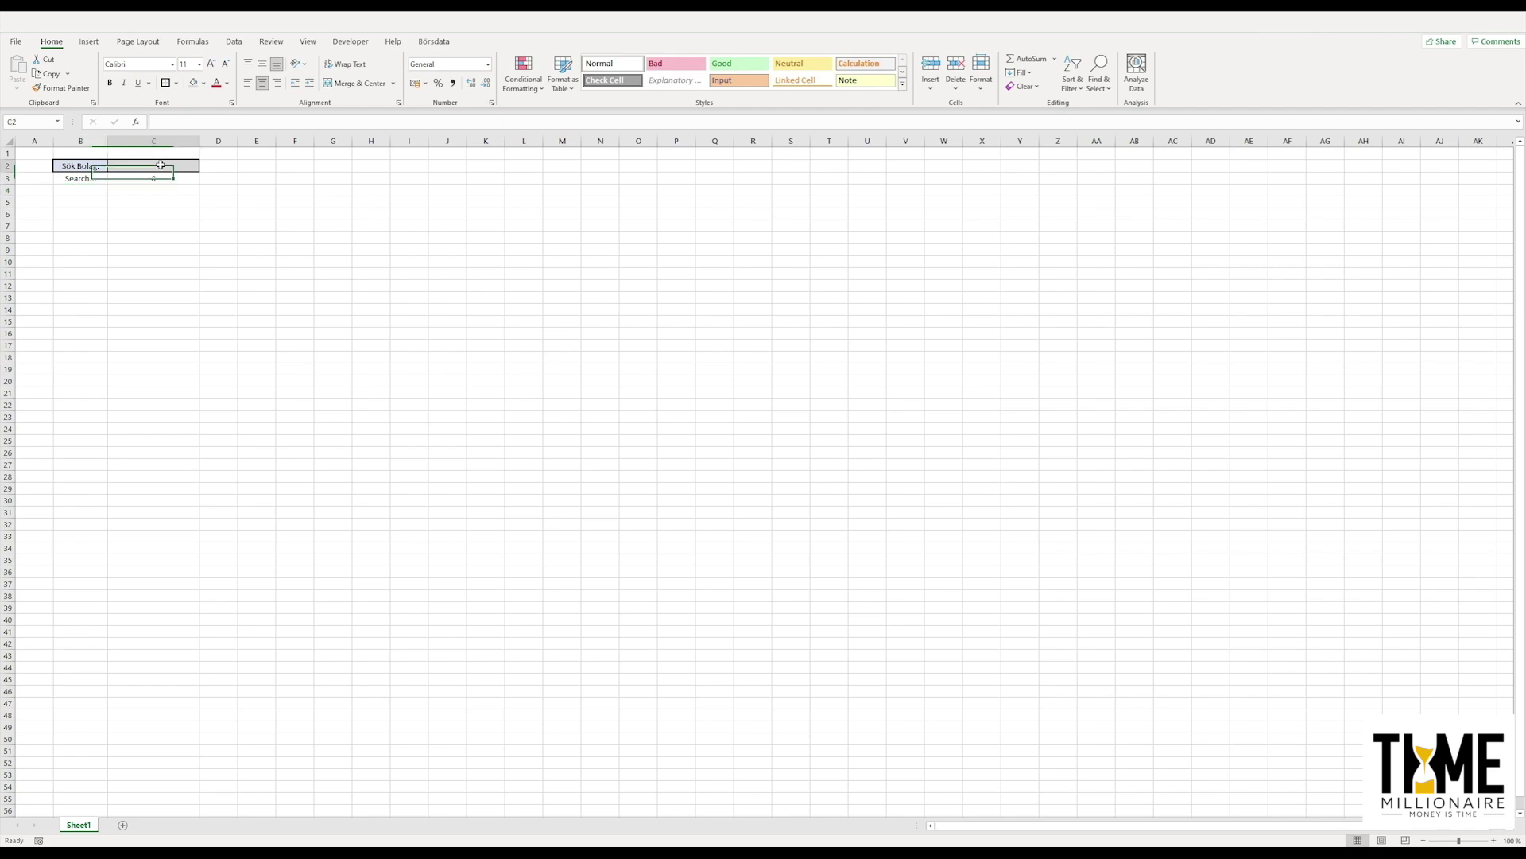
pyautogui.write('Evo')
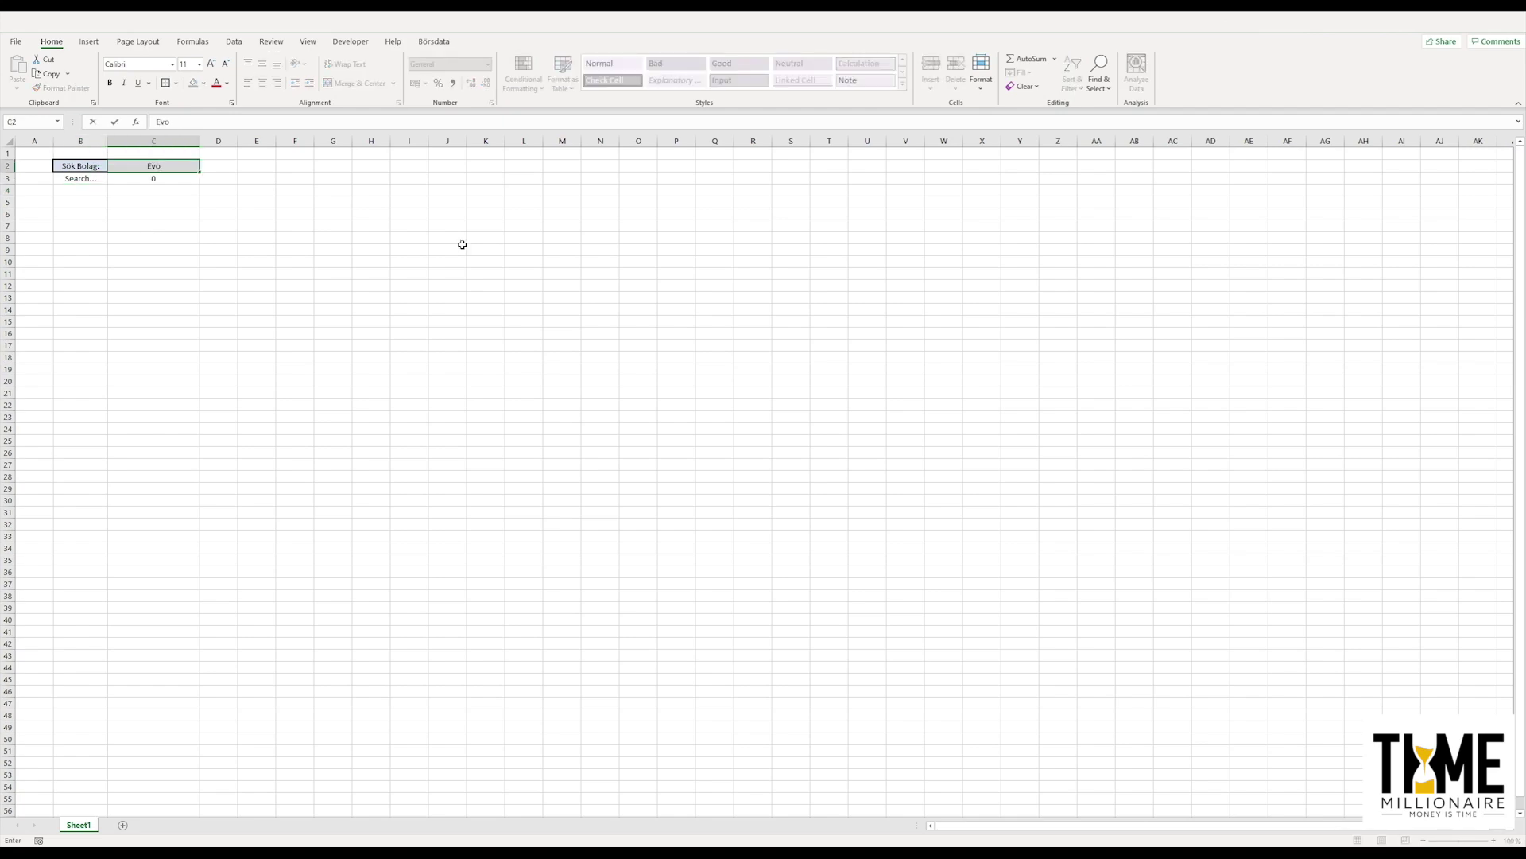
pyautogui.press('Return')
# Step: Enter a BD_STOCKPRICE formula in B52 using the instrument id in C3
pyautogui.click(87, 761)
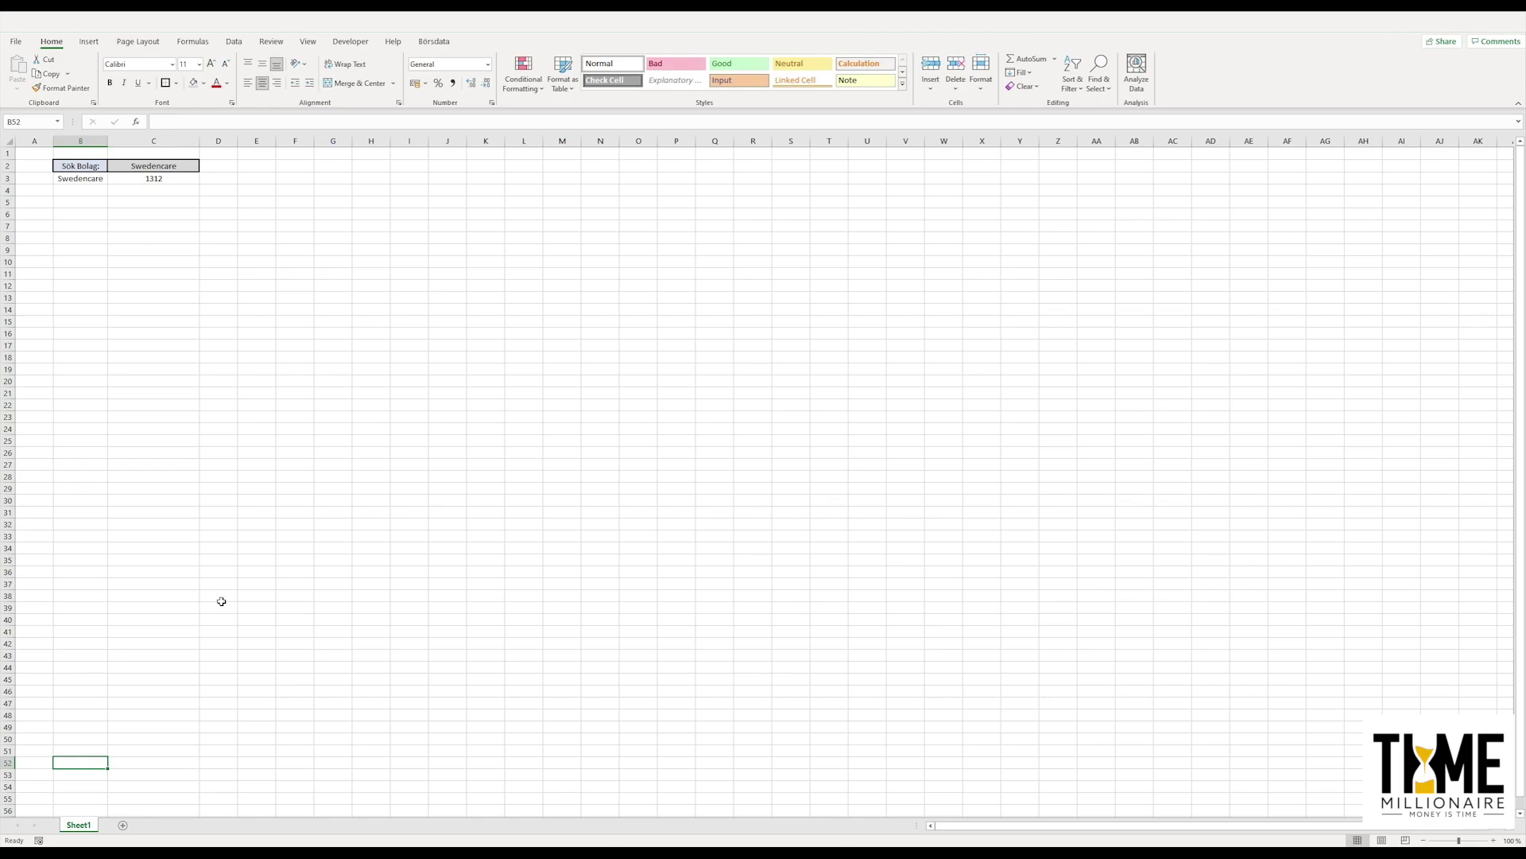
pyautogui.write('=')
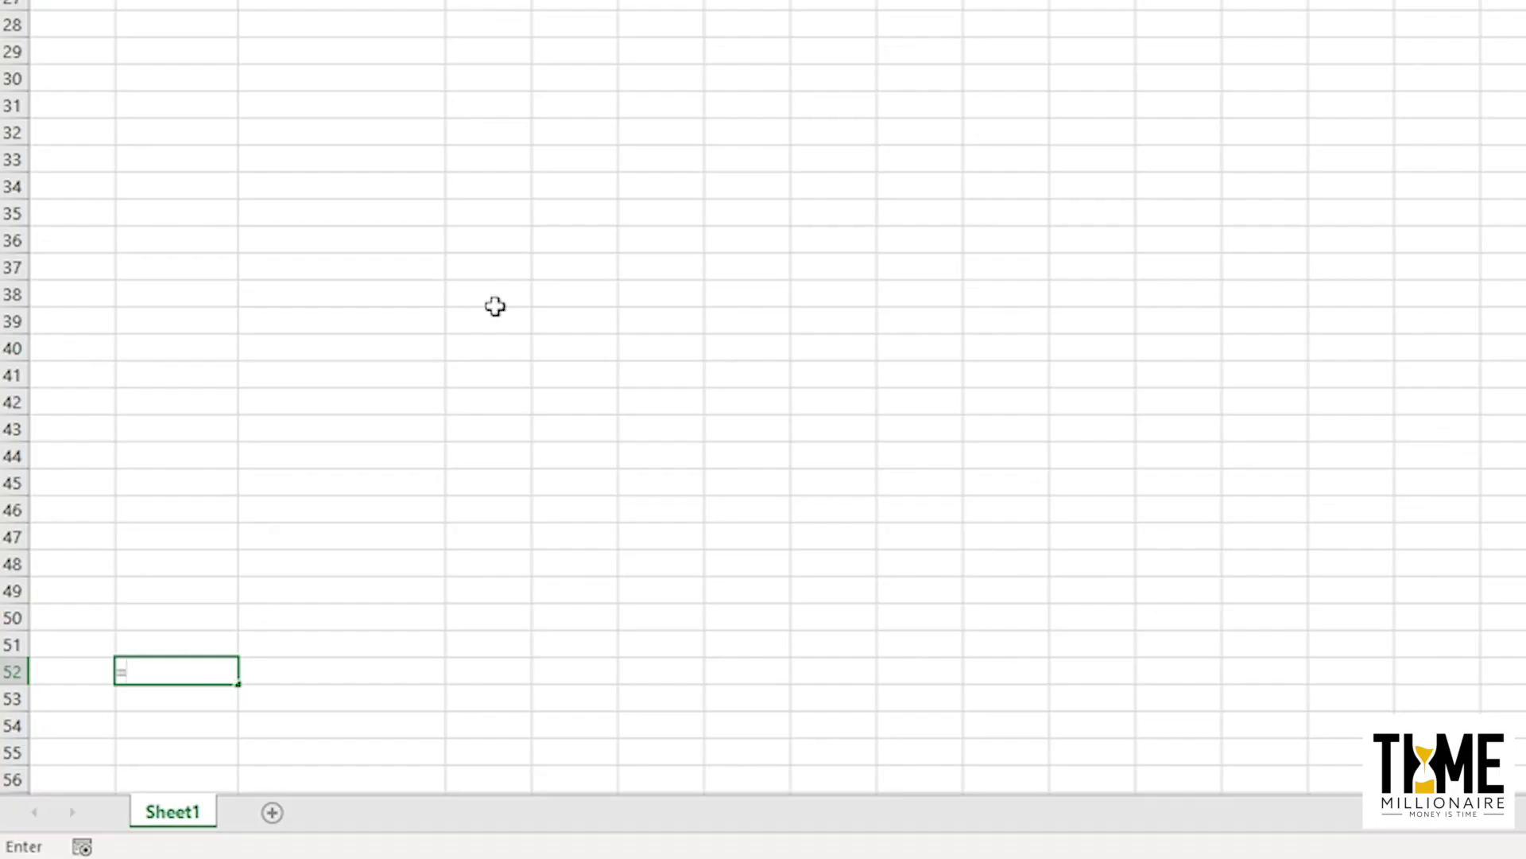
pyautogui.write('bd_')
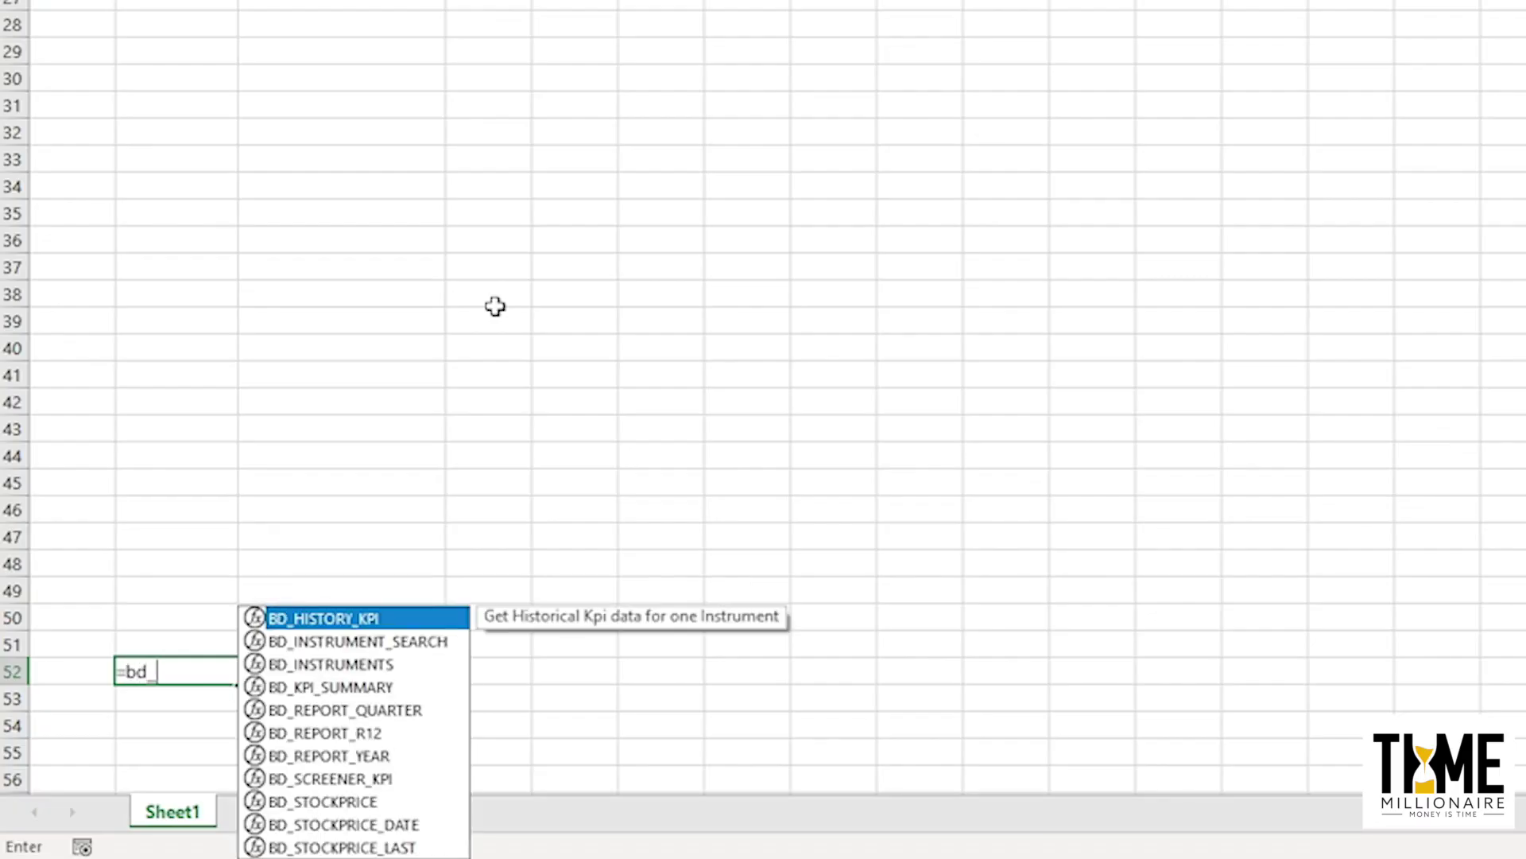
pyautogui.write('sto')
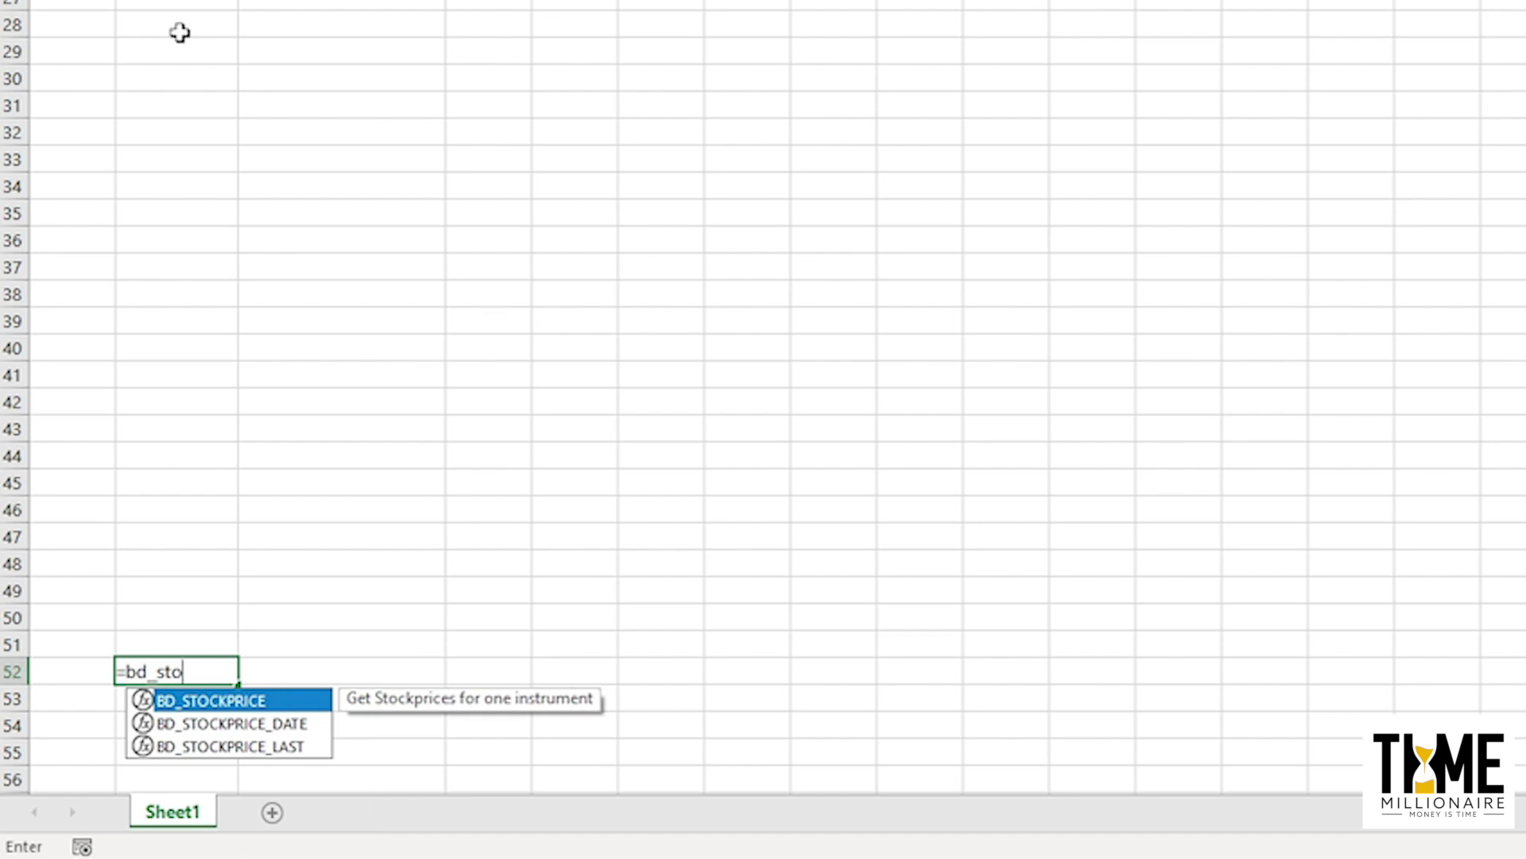
pyautogui.doubleClick(290, 701)
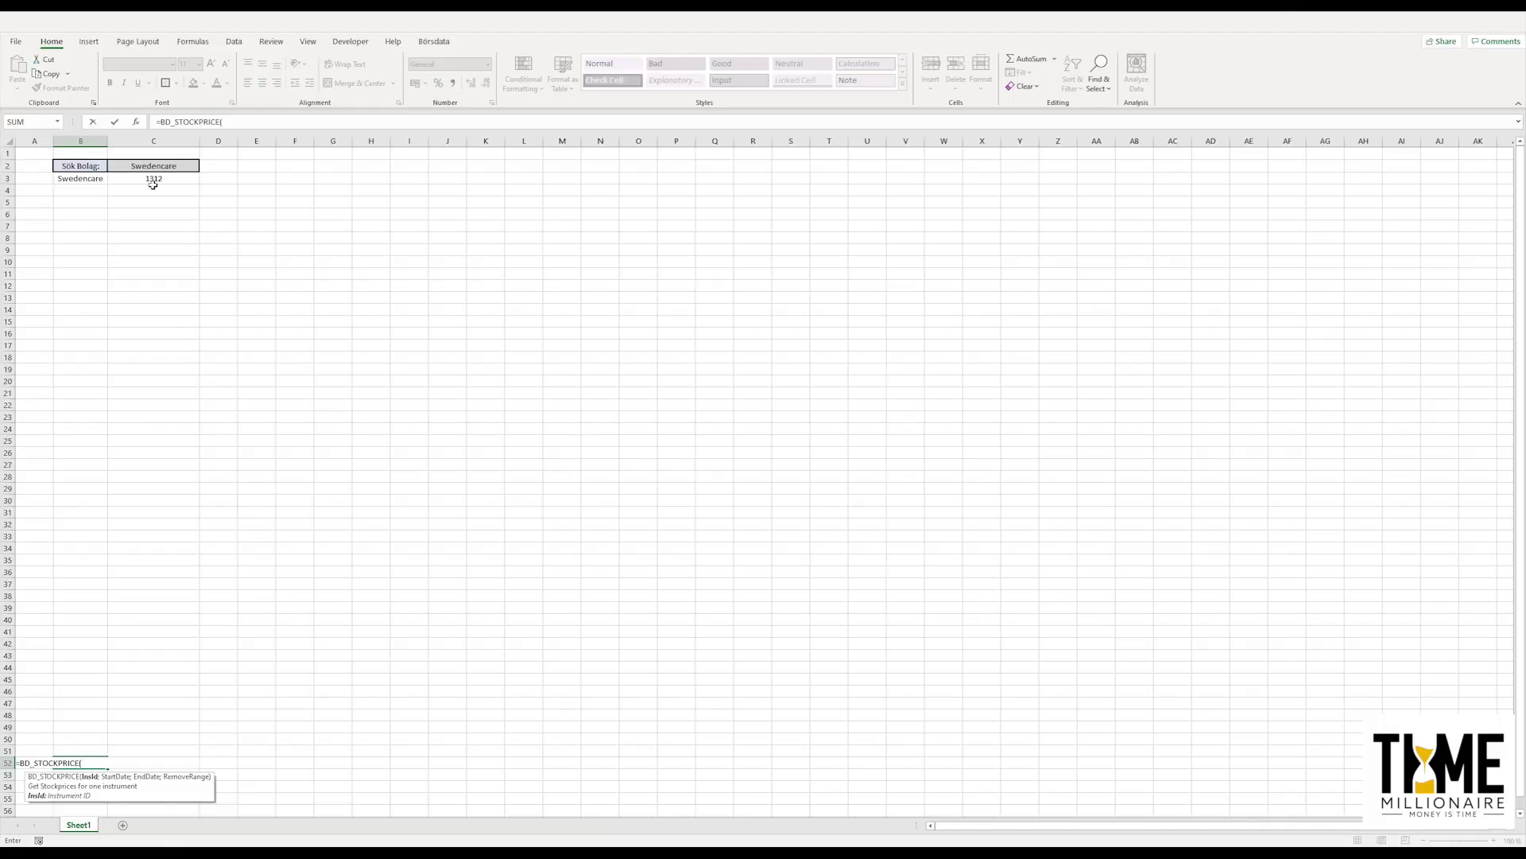
pyautogui.click(154, 177)
pyautogui.press('Return')
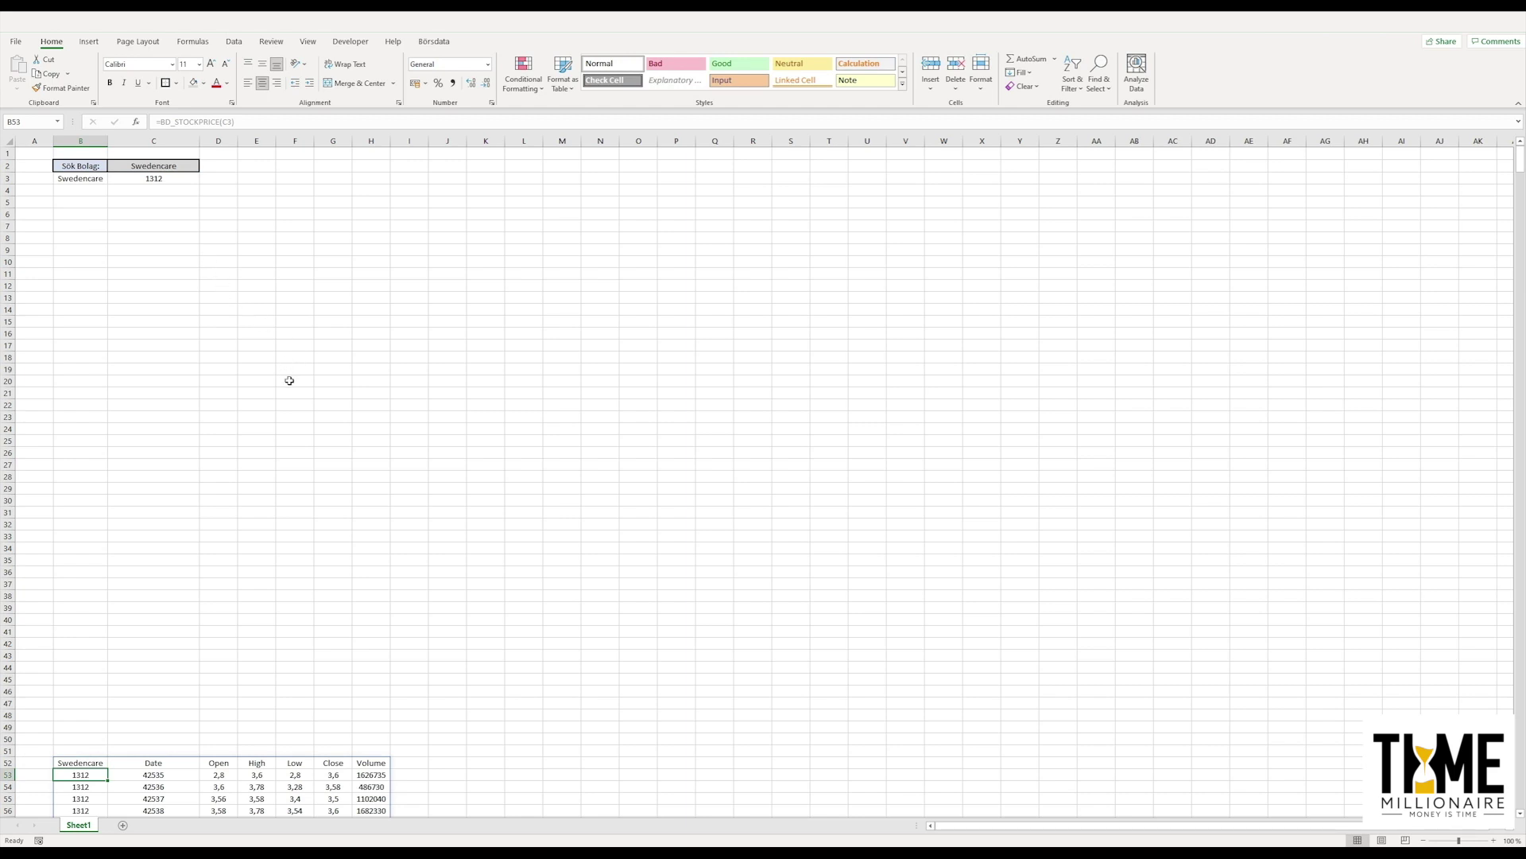
# Step: Search 'ericss' in C2 to load Ericsson A, then select Date header C52
pyautogui.click(180, 167)
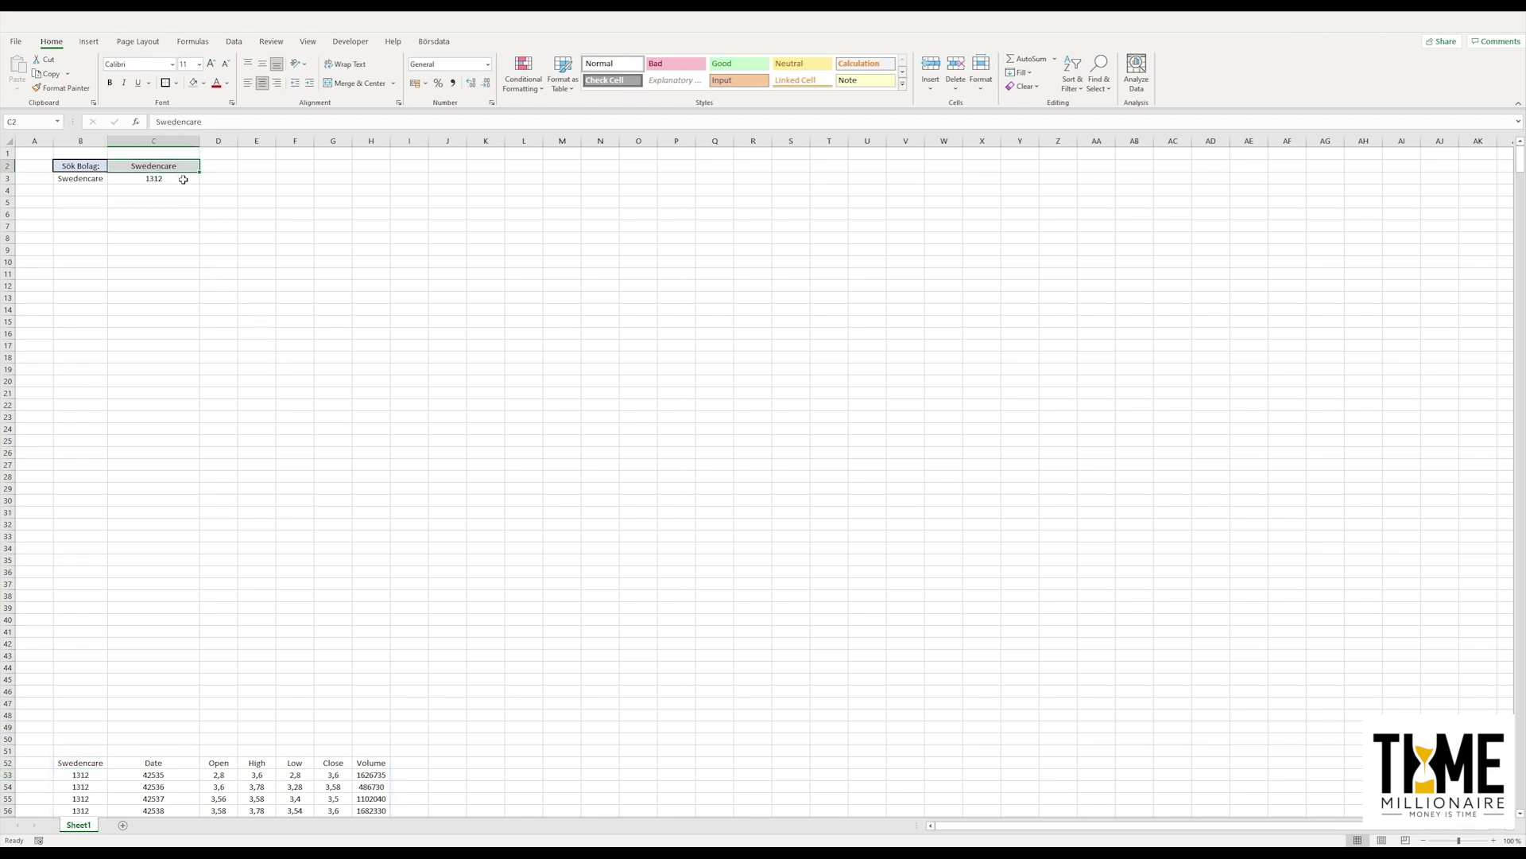
pyautogui.write('ericss')
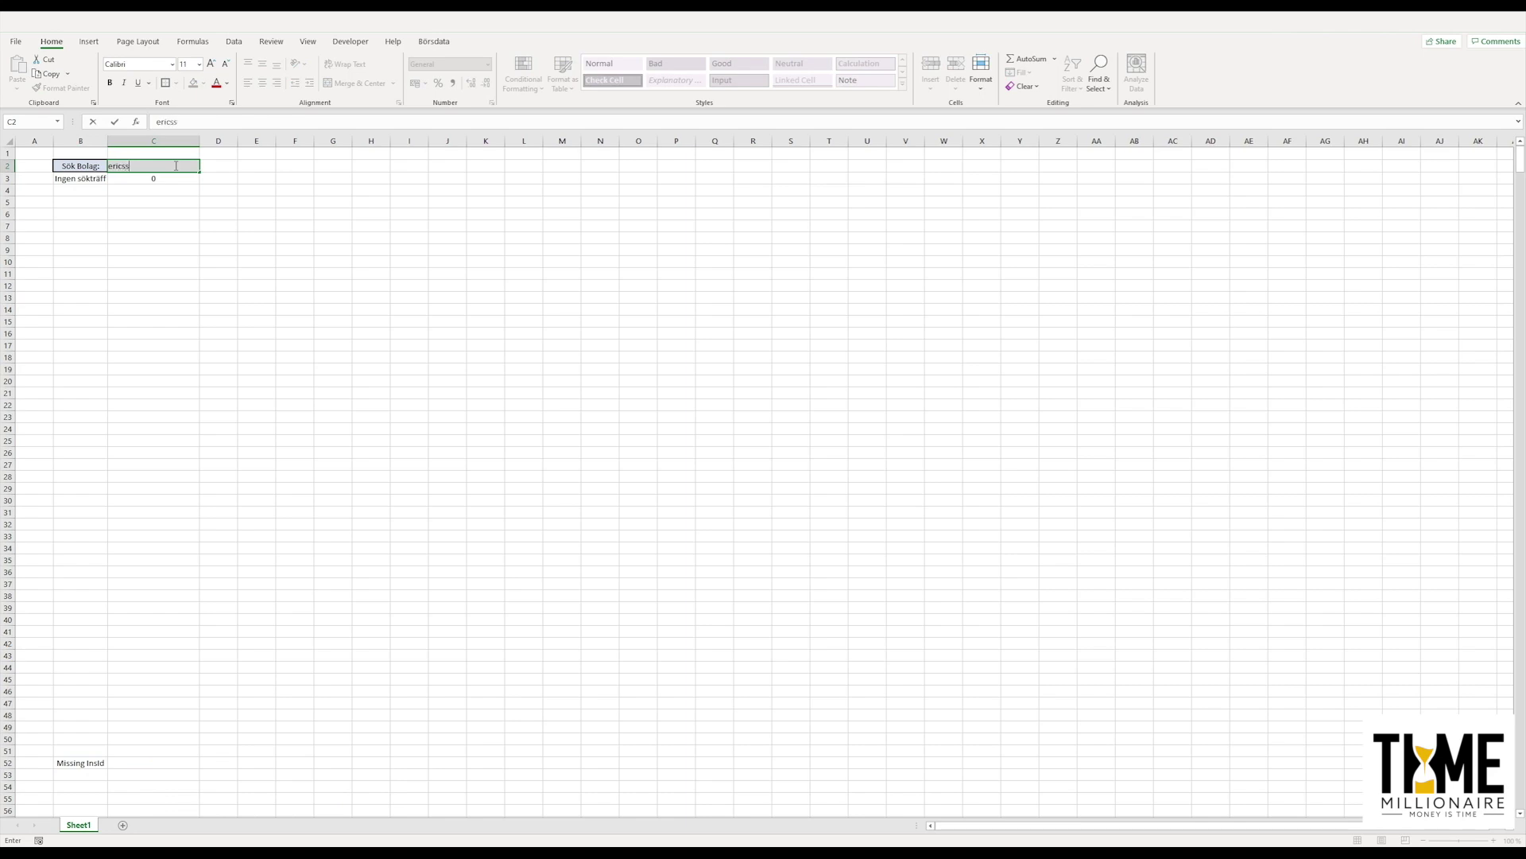
pyautogui.press('Return')
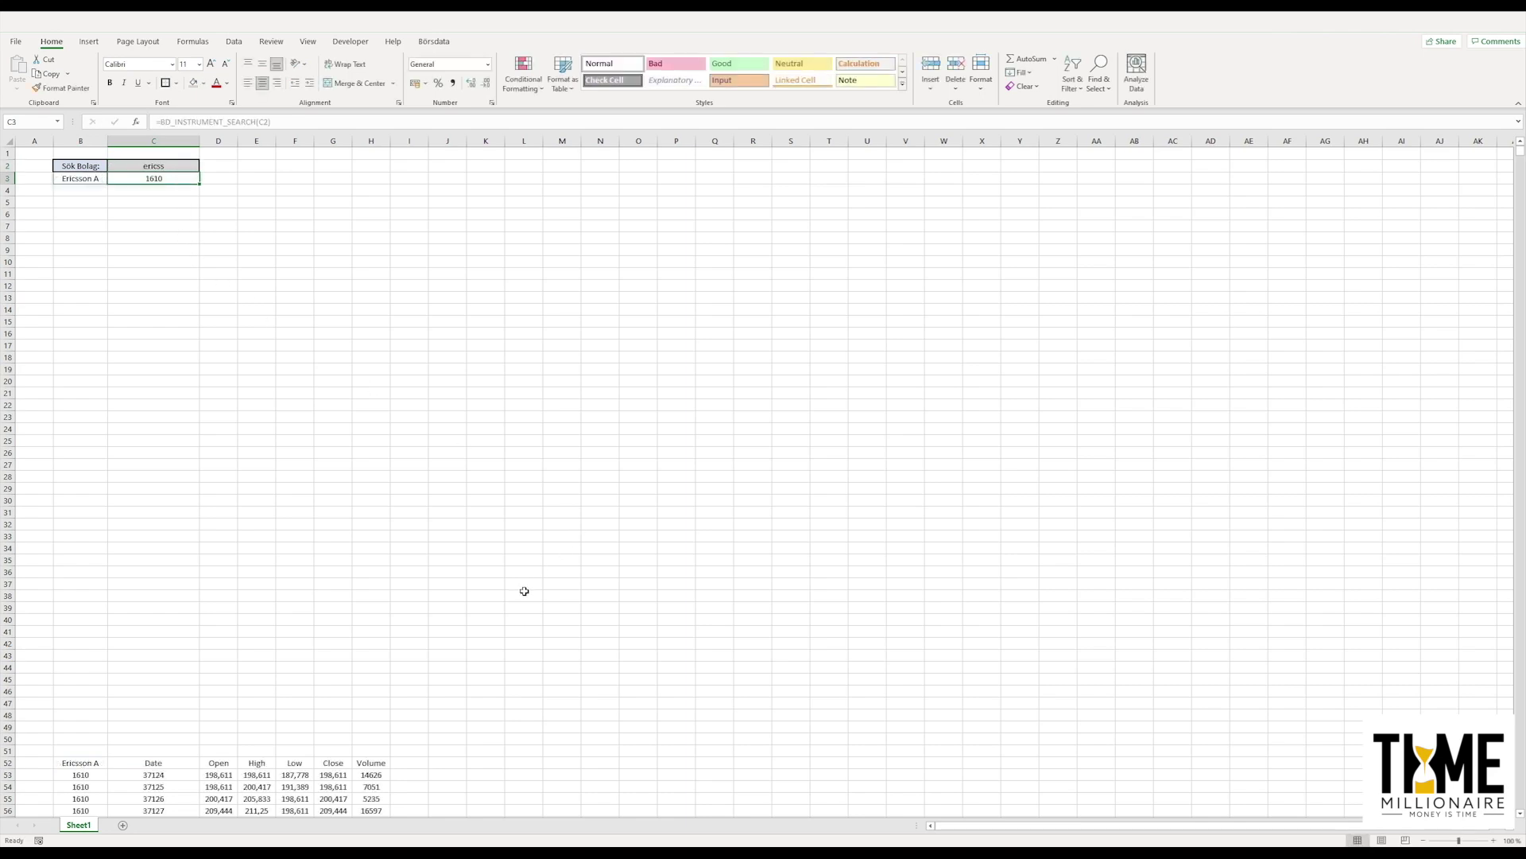
pyautogui.scroll(-3, 524, 591)
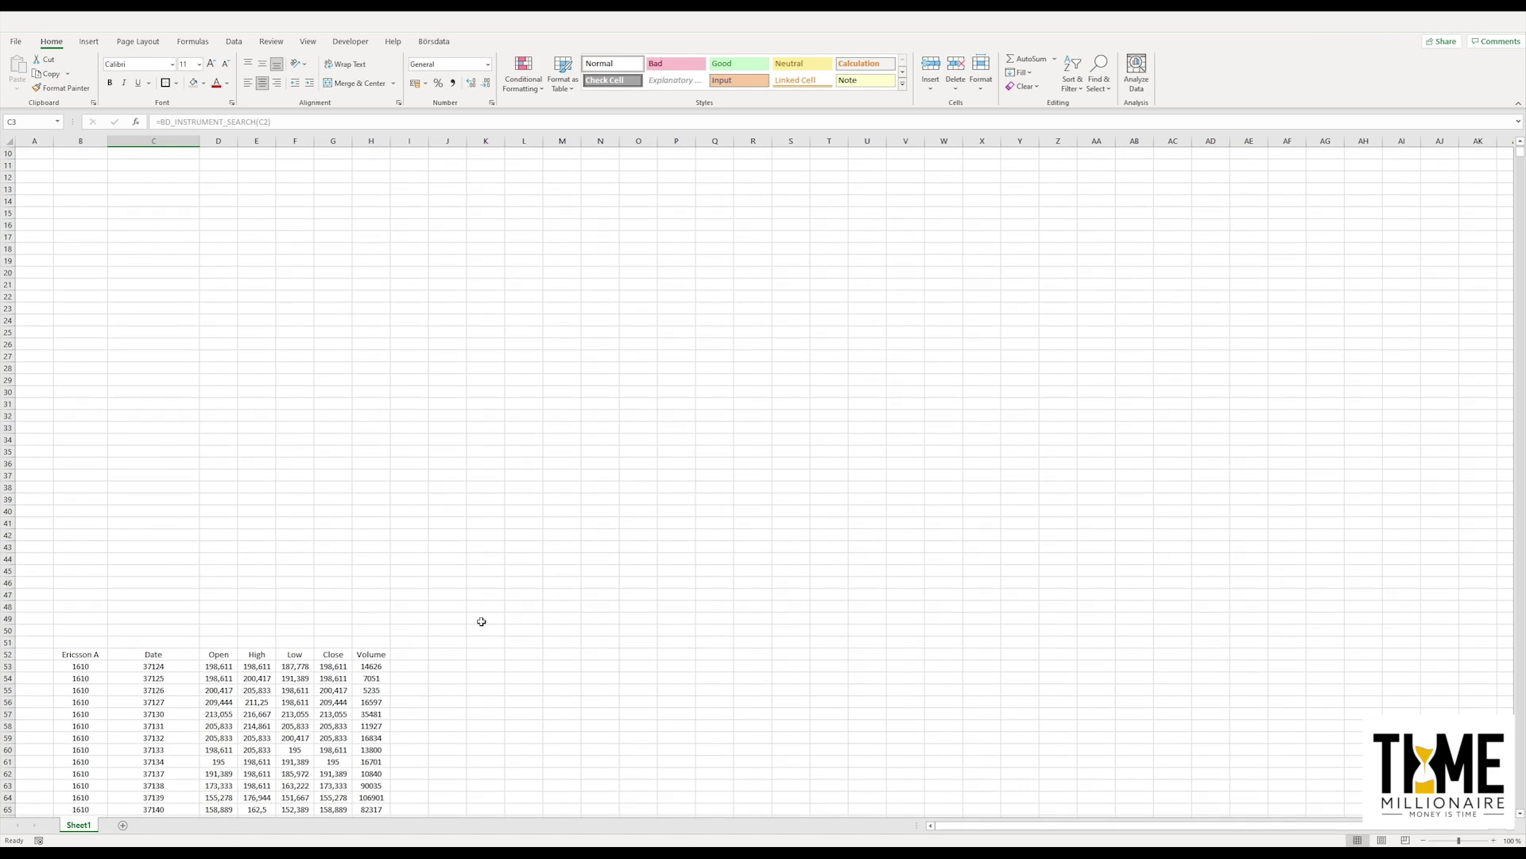
pyautogui.scroll(-2, 226, 650)
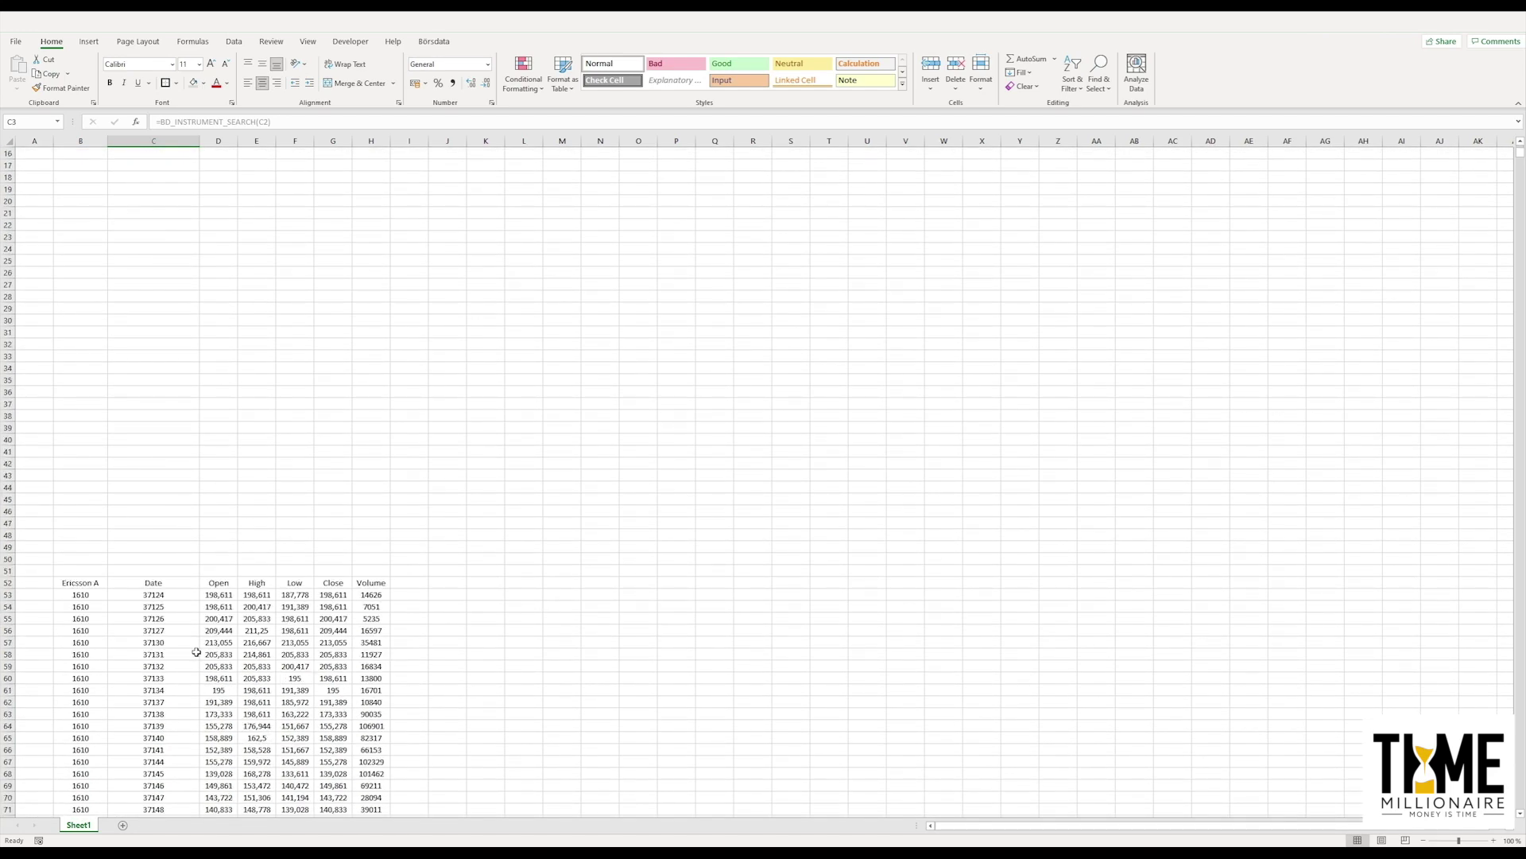
pyautogui.click(102, 584)
pyautogui.click(174, 583)
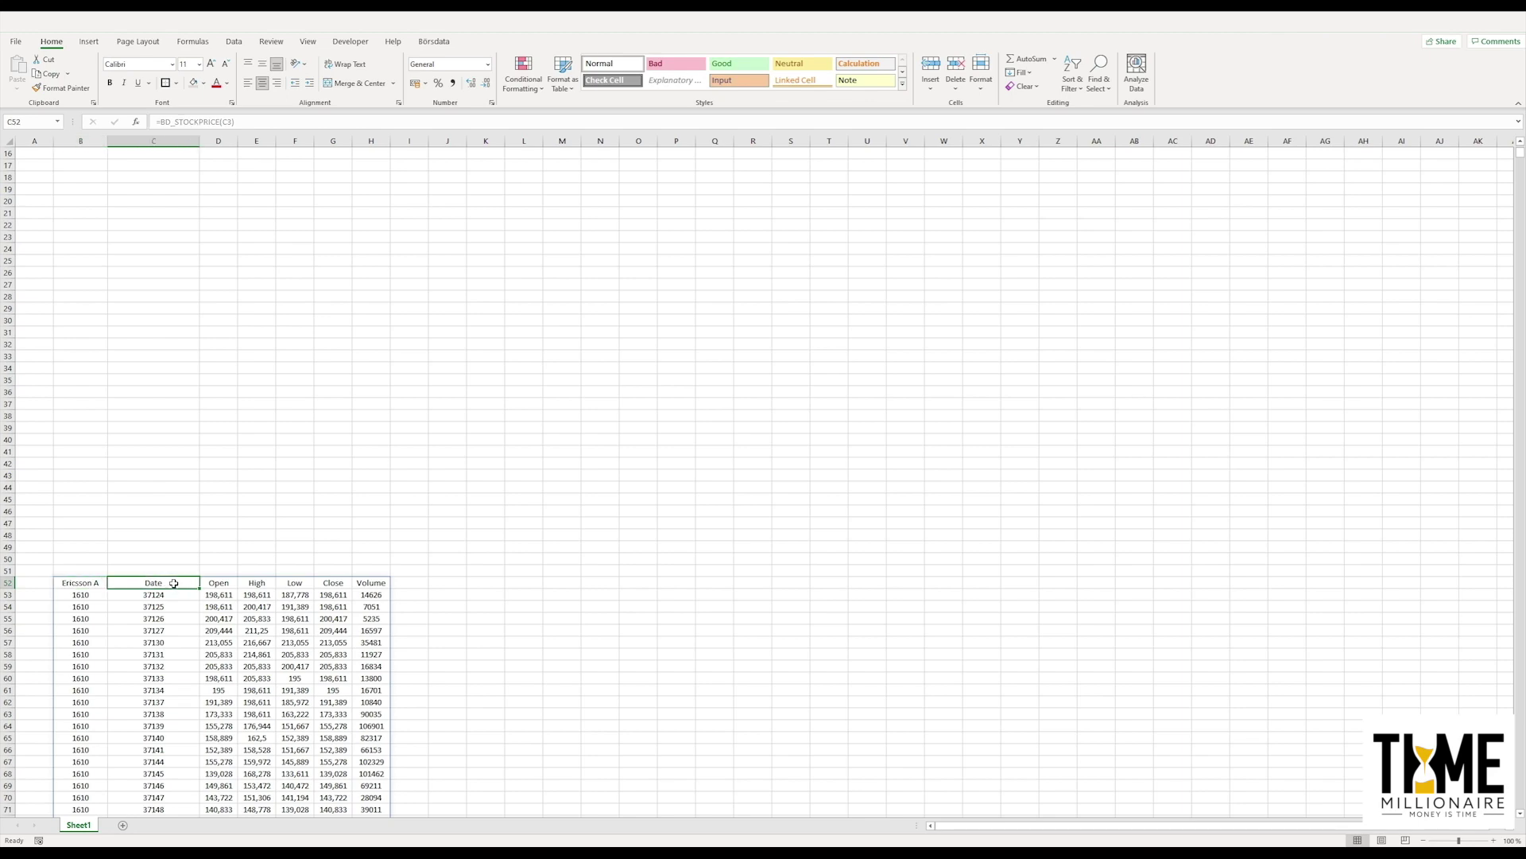
# Step: Format the Date column below C52 as Date, showing values like 2001-08-21
pyautogui.hotkey('ctrl', 'shift', 'Down')
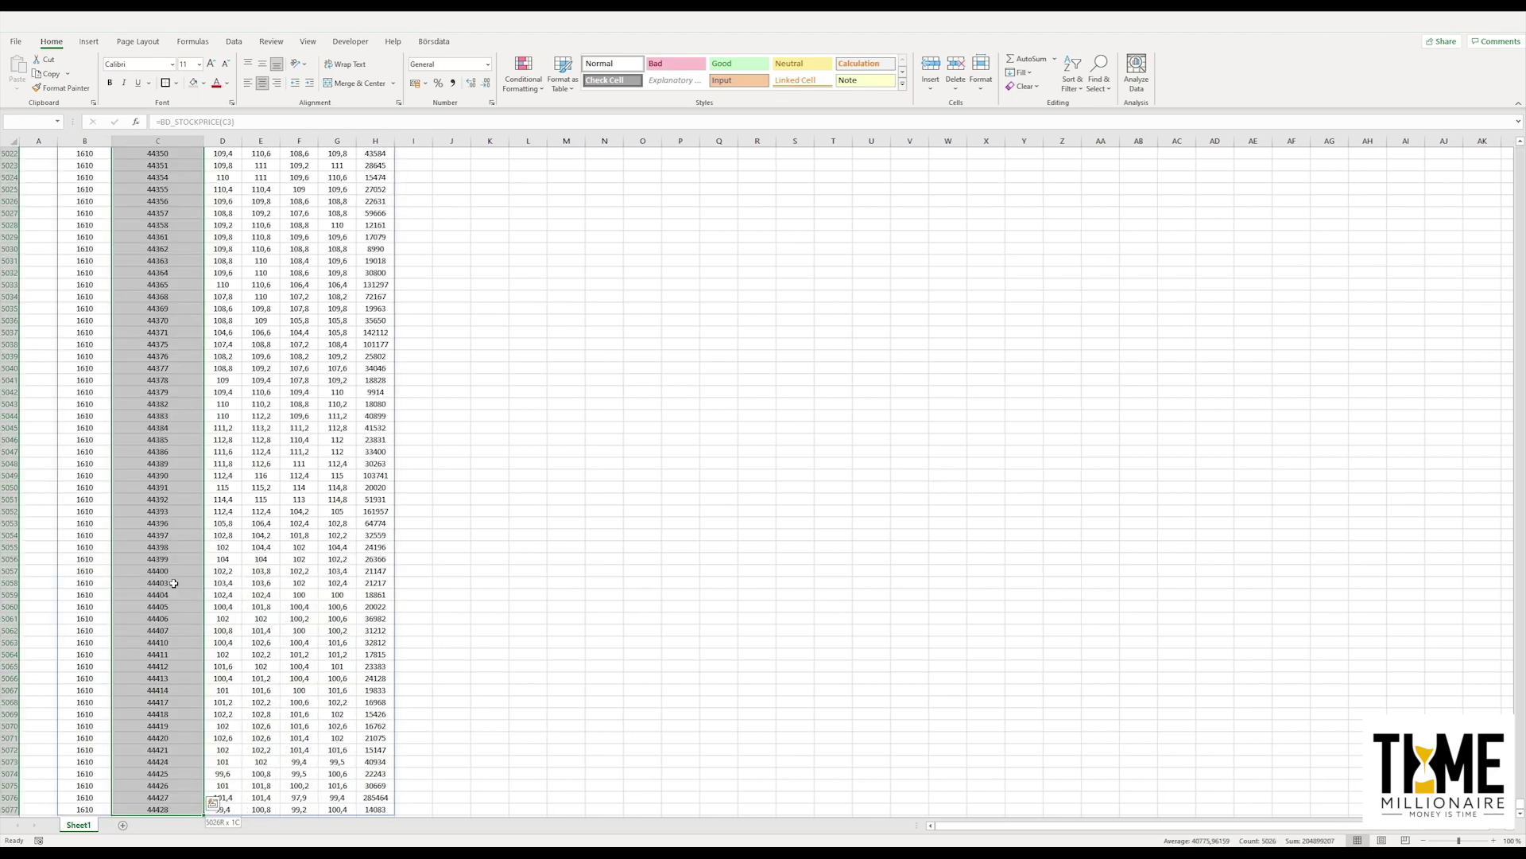
pyautogui.hotkey('ctrl', 'shift', 'Down')
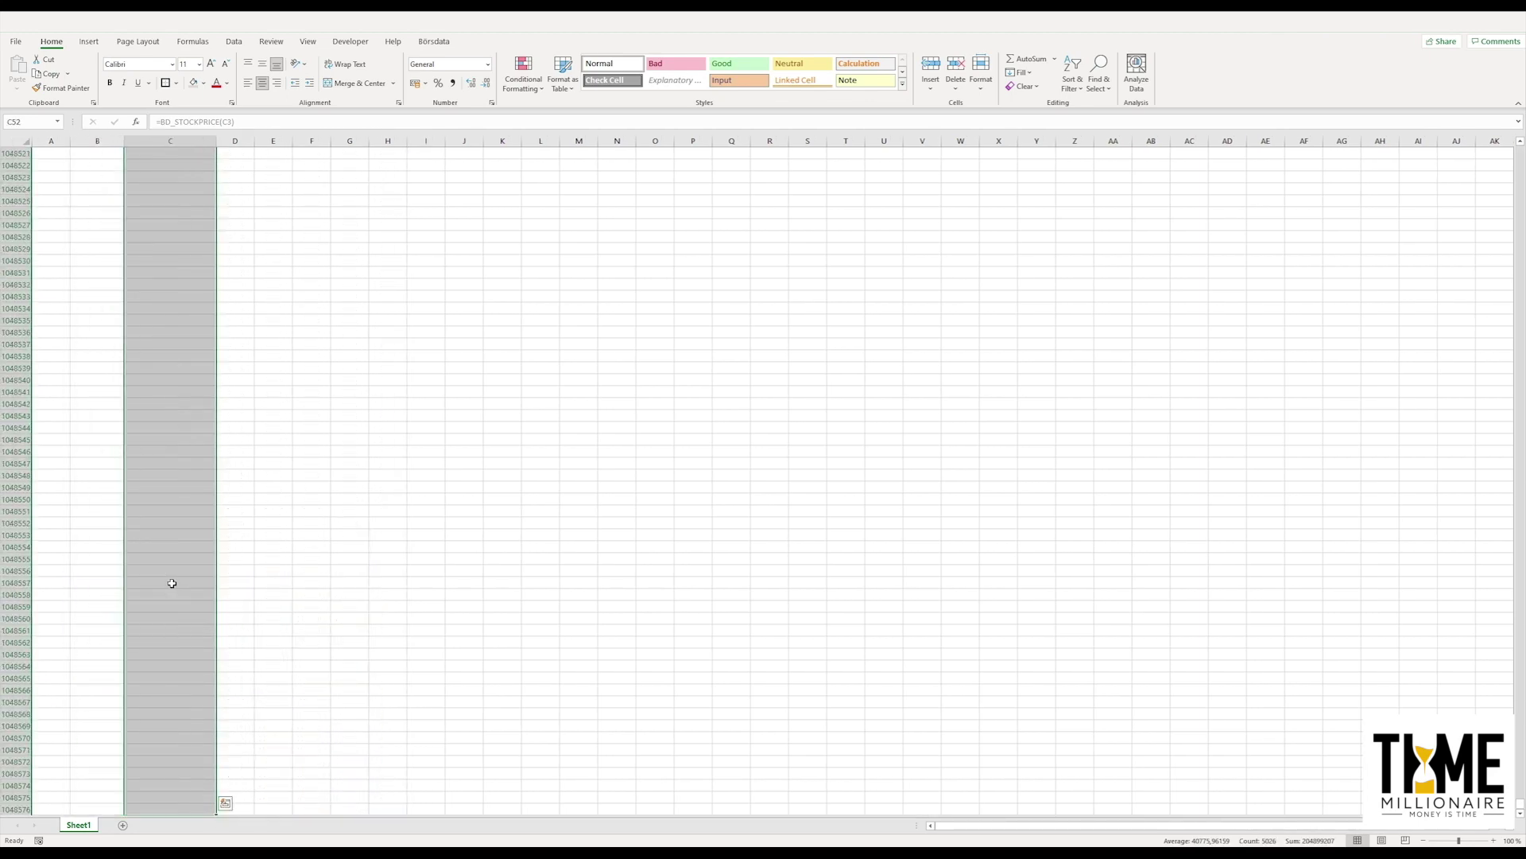
pyautogui.rightClick(171, 583)
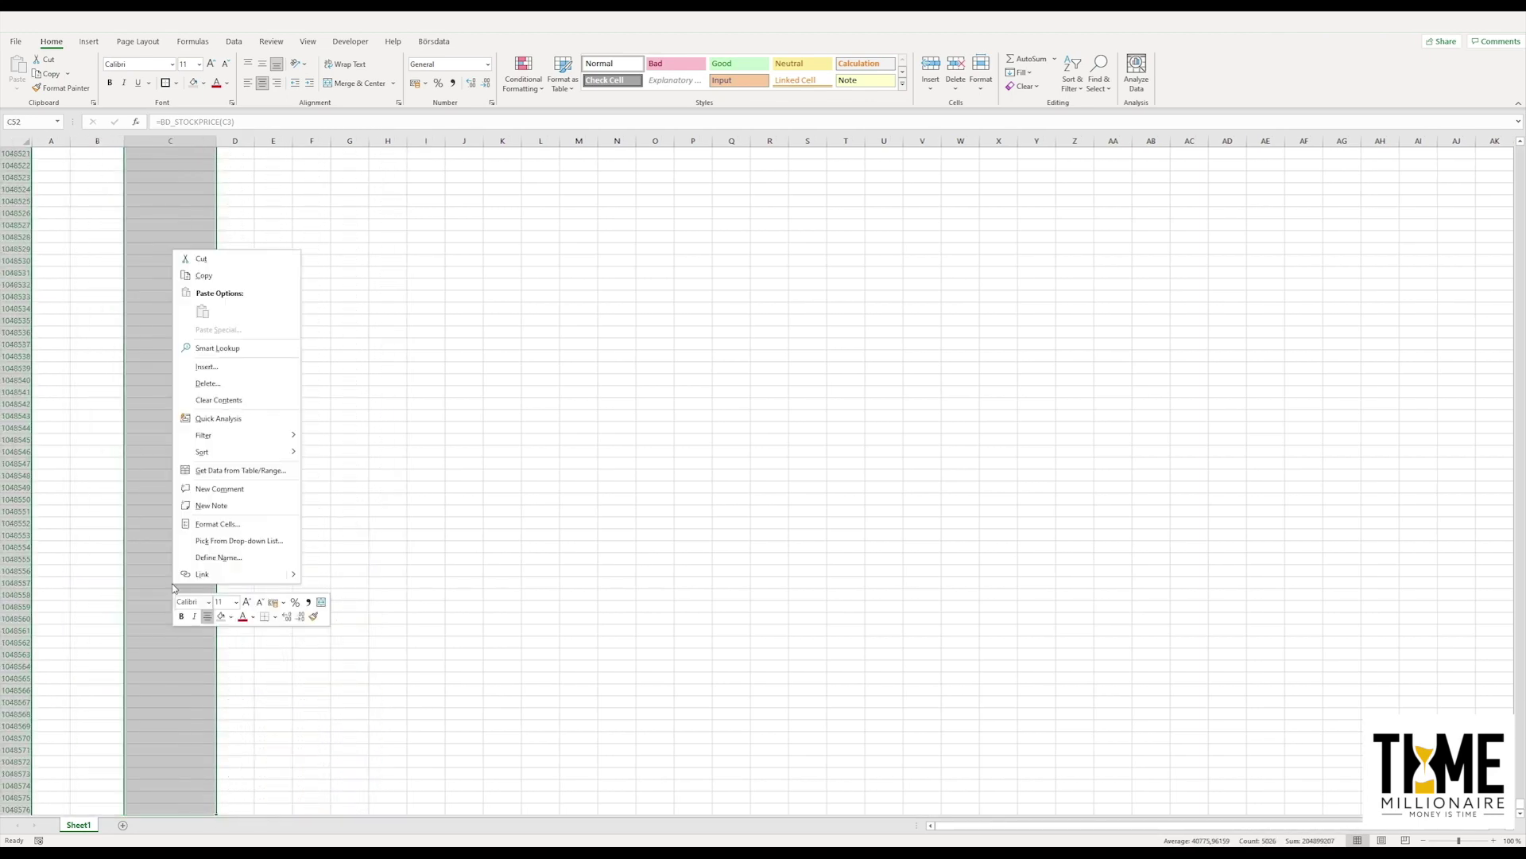
pyautogui.click(214, 527)
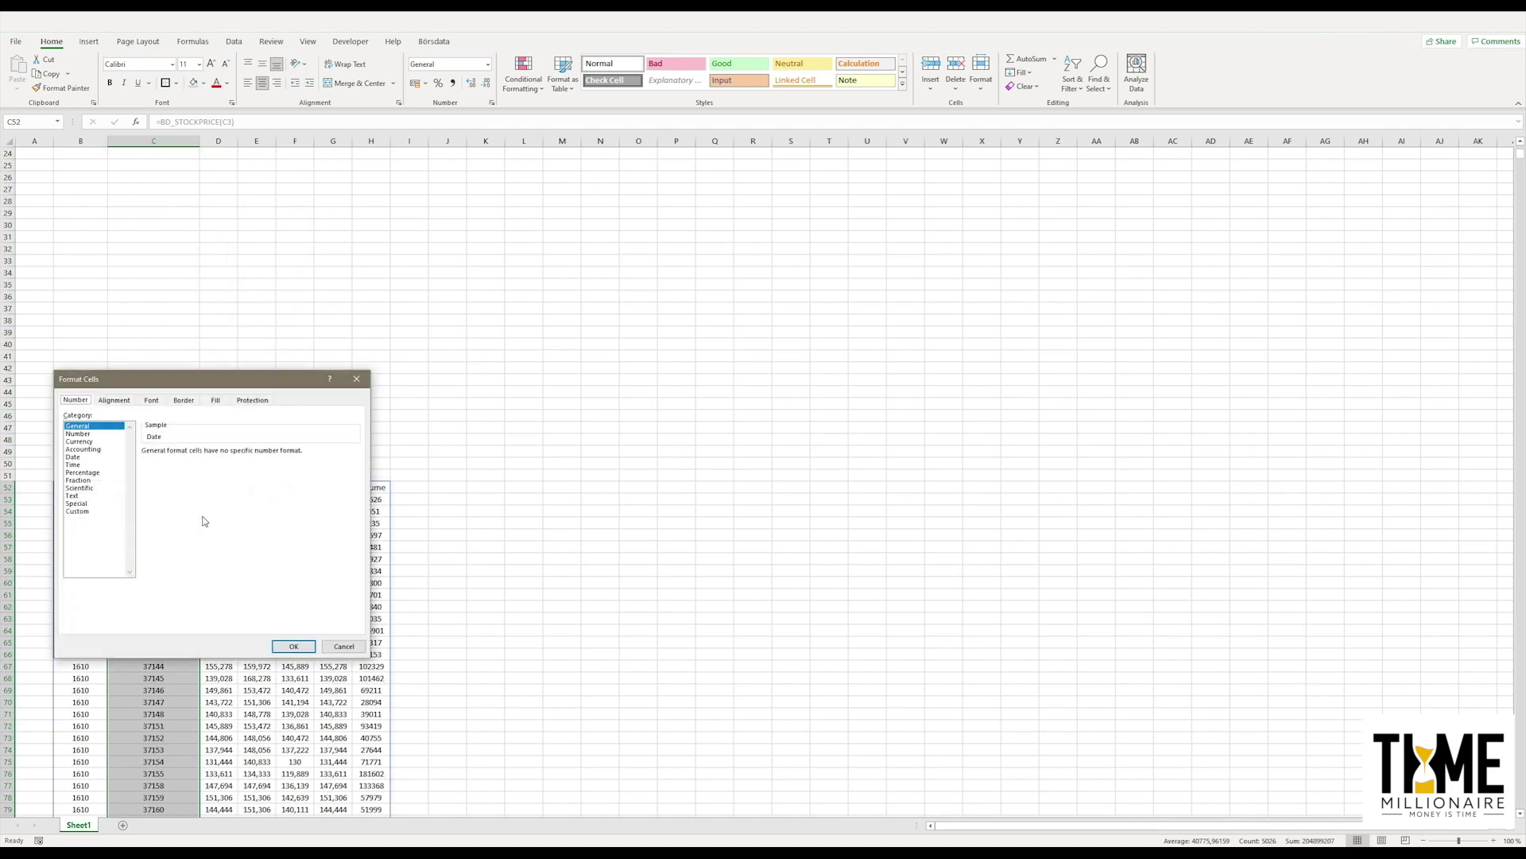
pyautogui.click(75, 459)
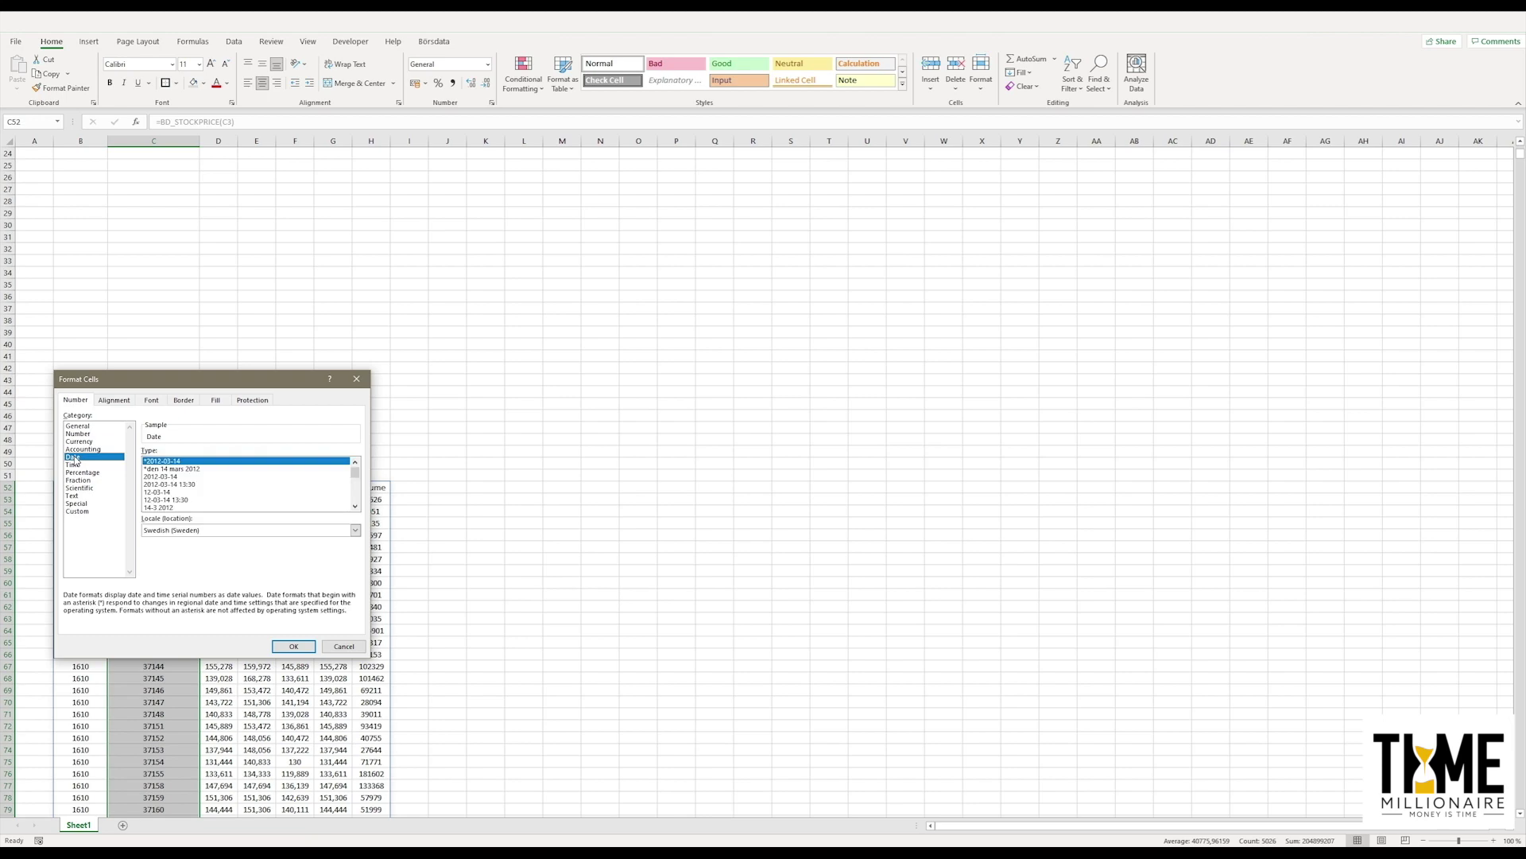
pyautogui.click(295, 648)
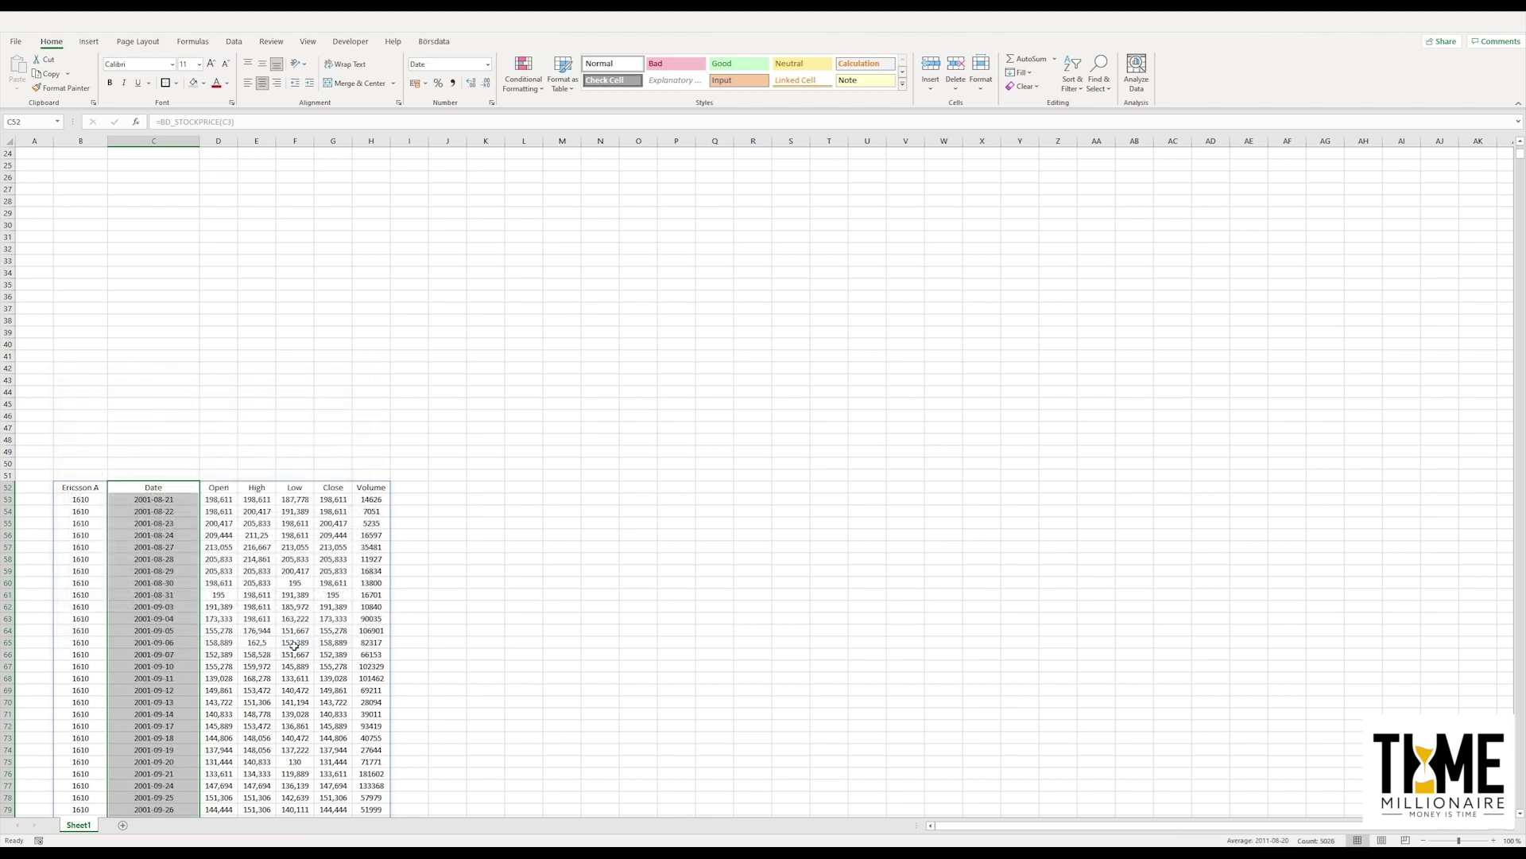
pyautogui.click(186, 492)
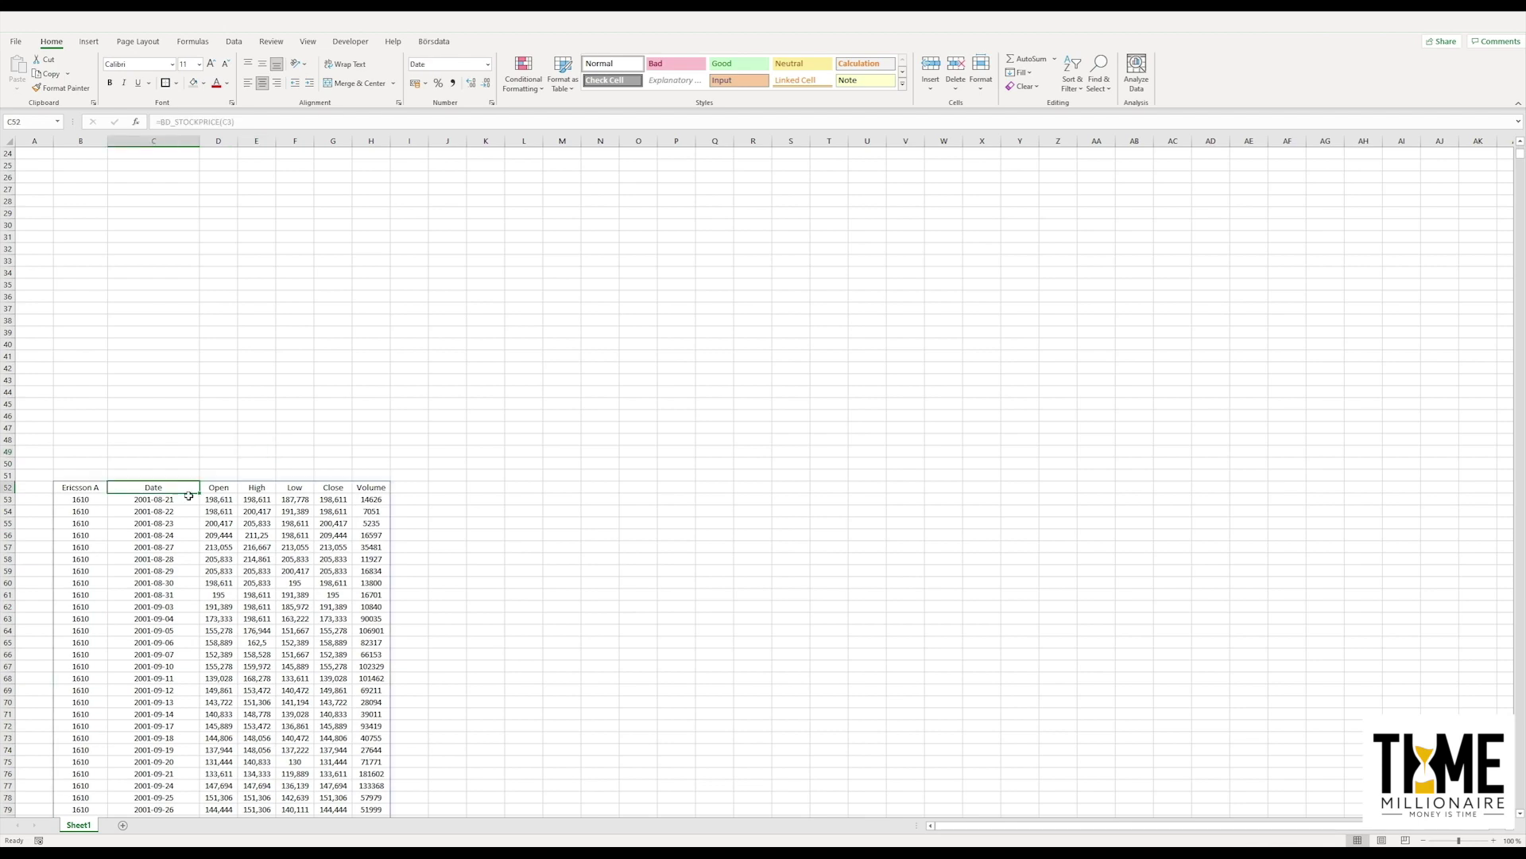
# Step: Select the Date column and the Close column from G52 down to the last row
pyautogui.hotkey('ctrl', 'shift', 'Down')
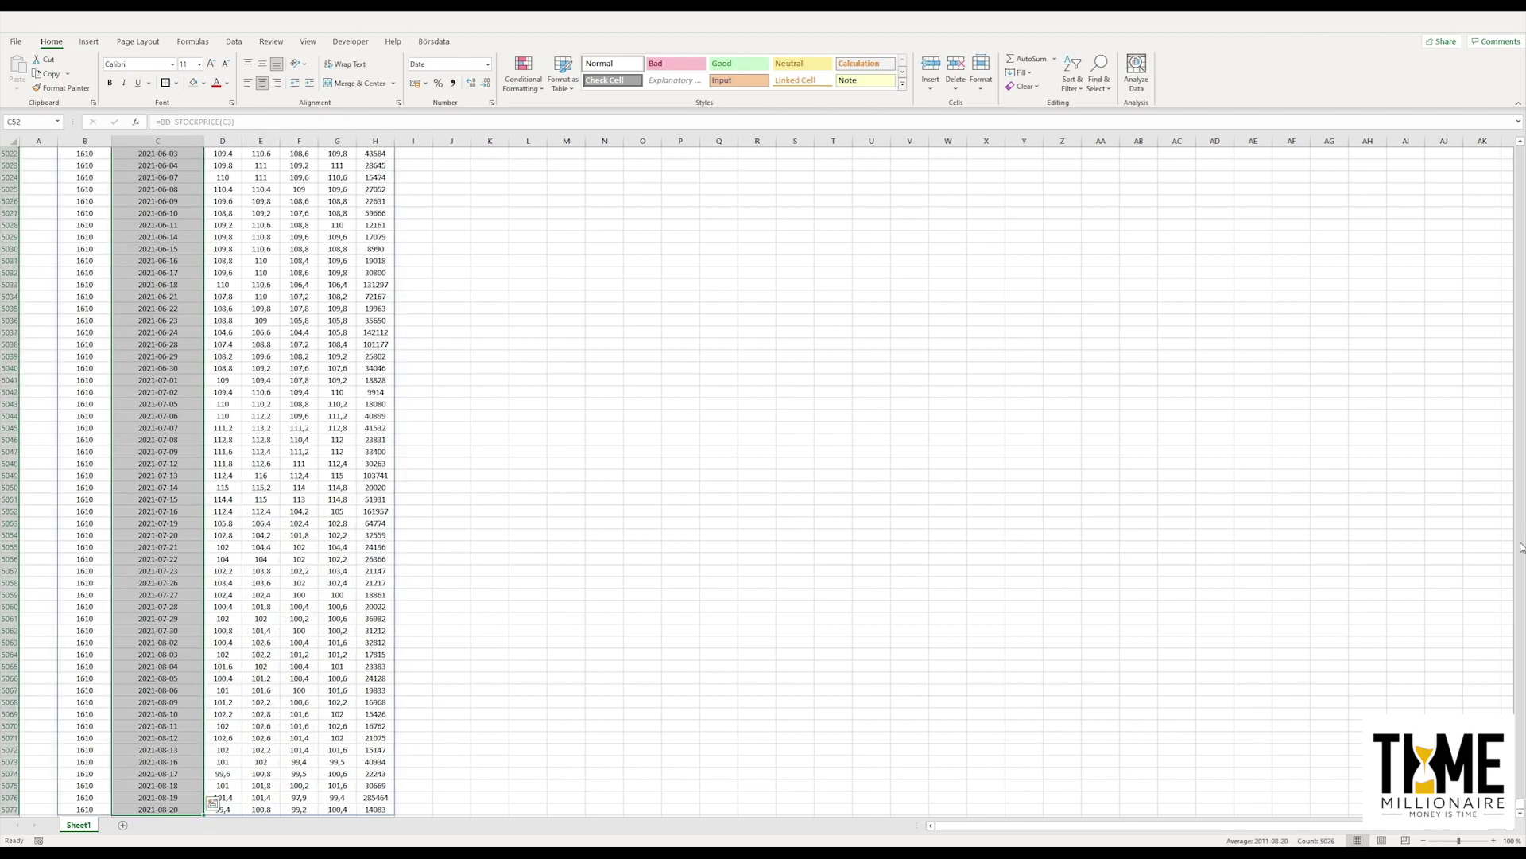
pyautogui.moveTo(1521, 807); pyautogui.dragTo(1506, 117)
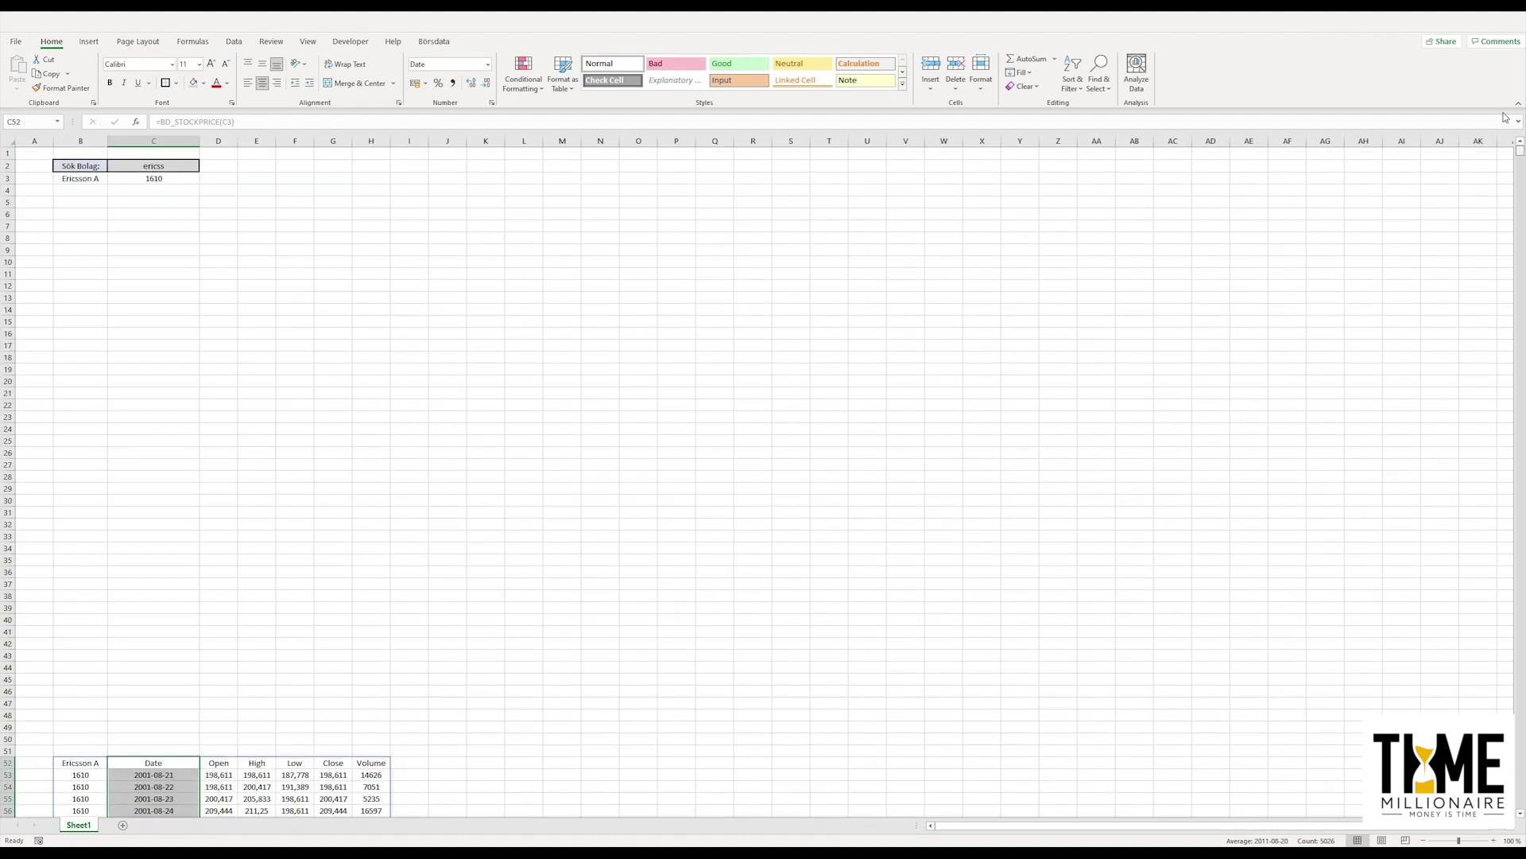
pyautogui.scroll(-1, 545, 716)
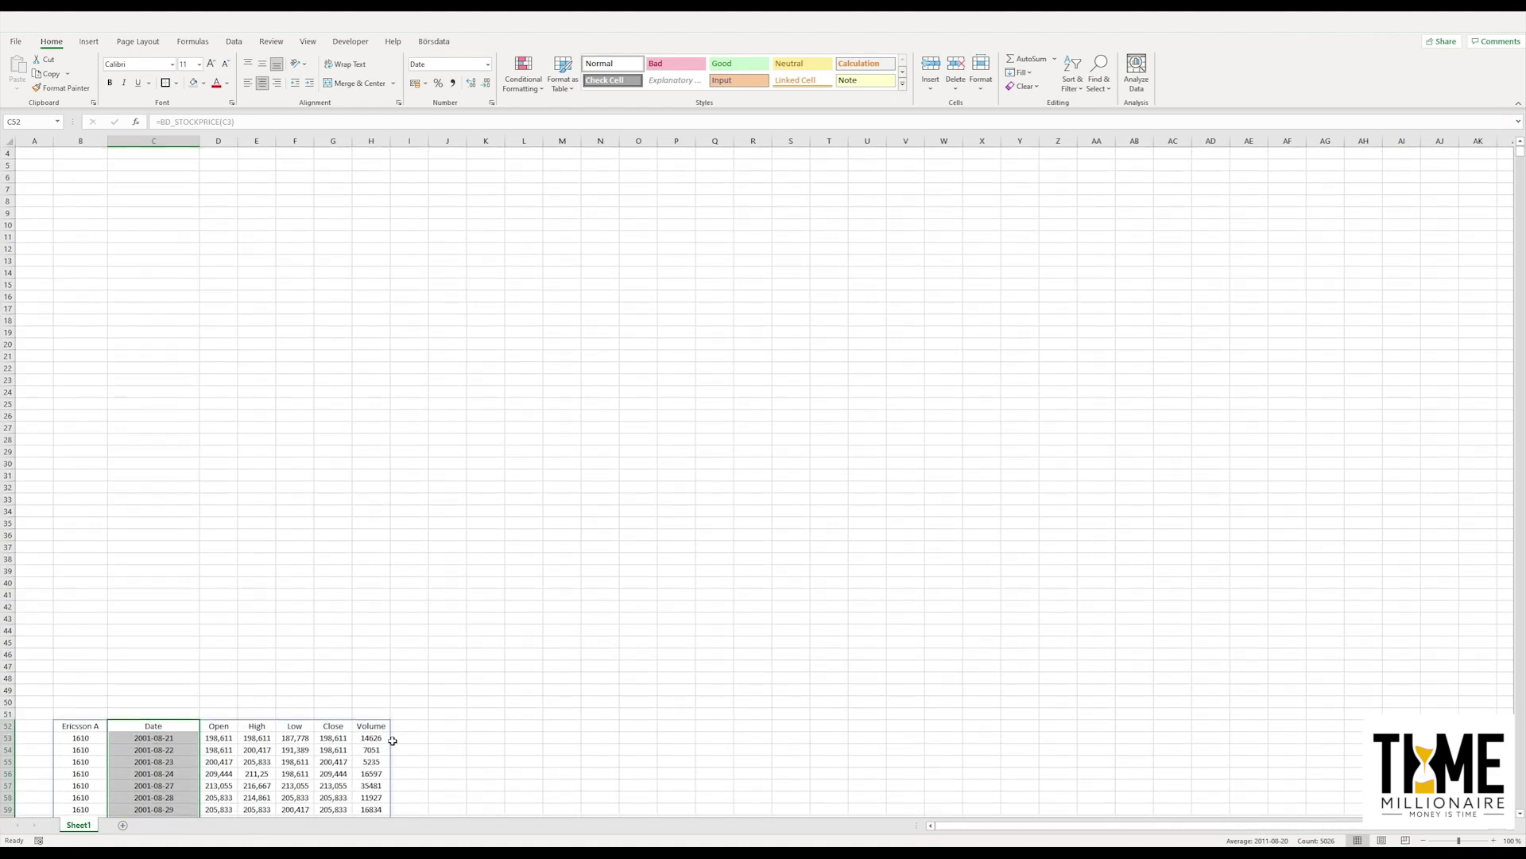
pyautogui.click(331, 727)
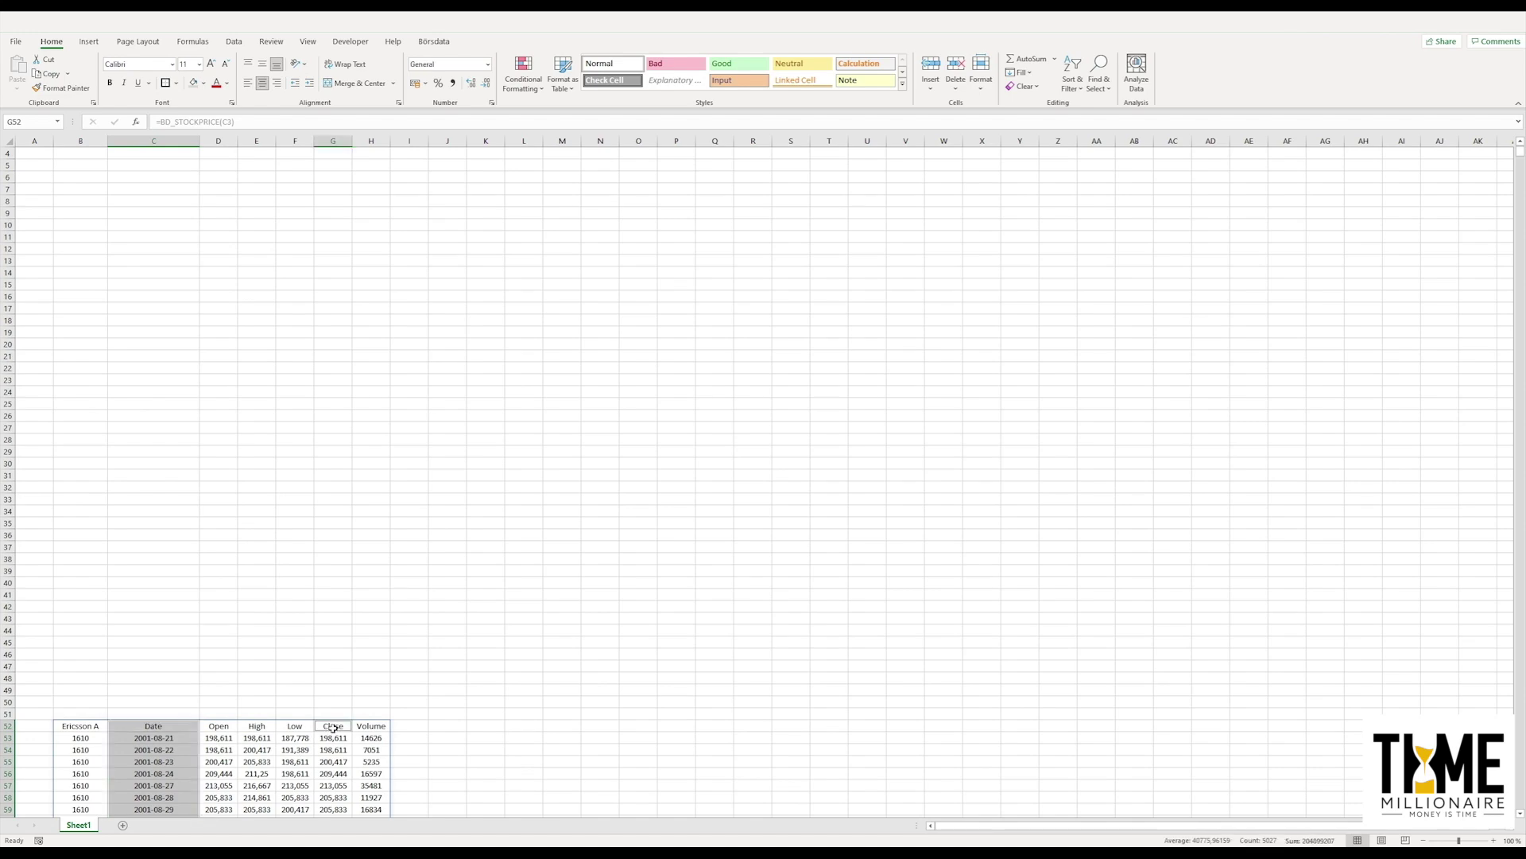
pyautogui.hotkey('ctrl', 'shift', 'Down')
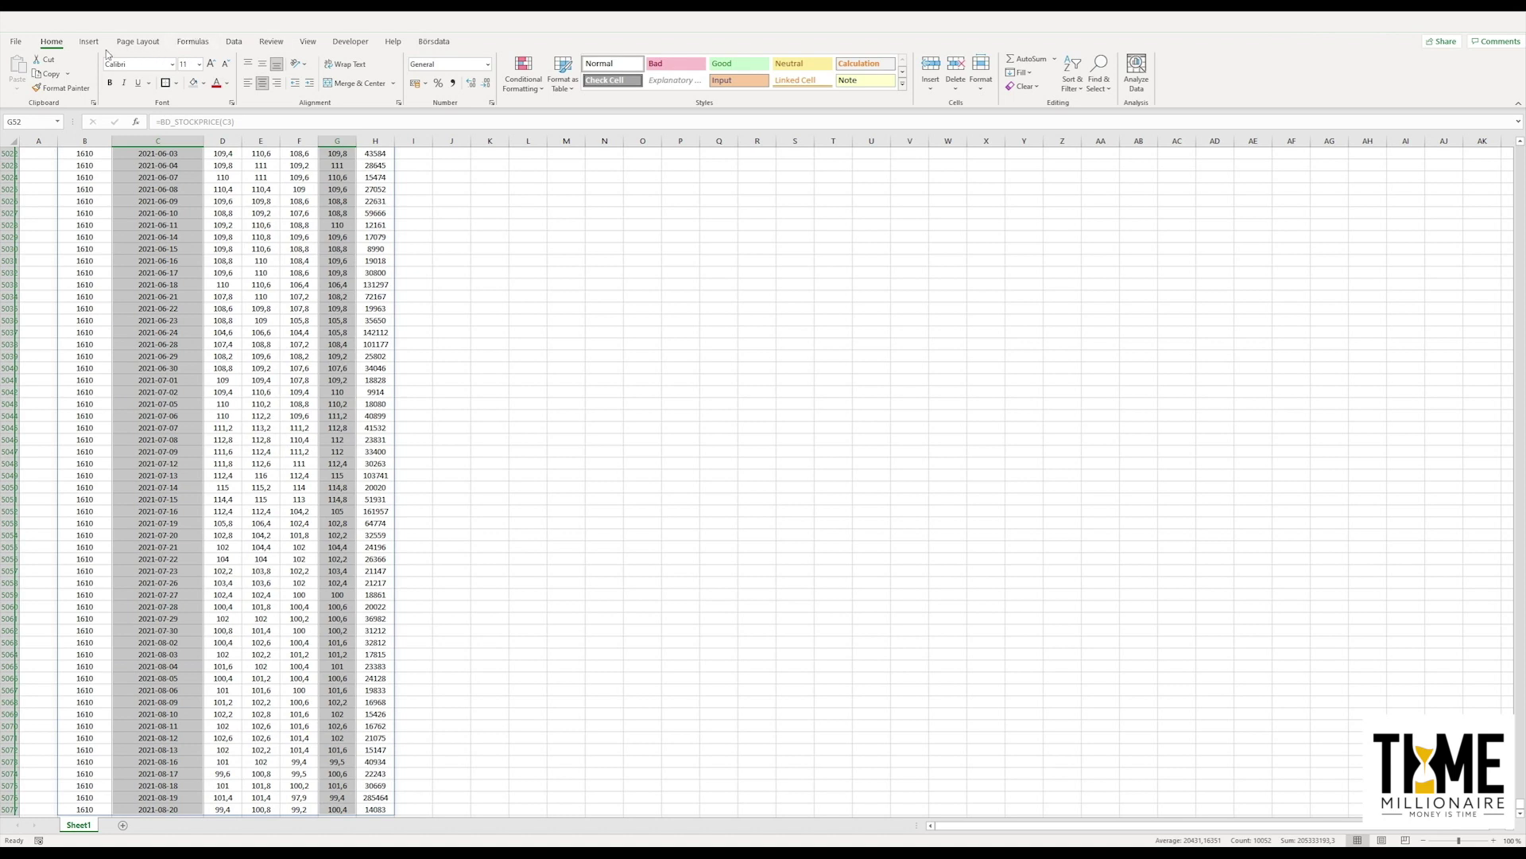
pyautogui.click(90, 42)
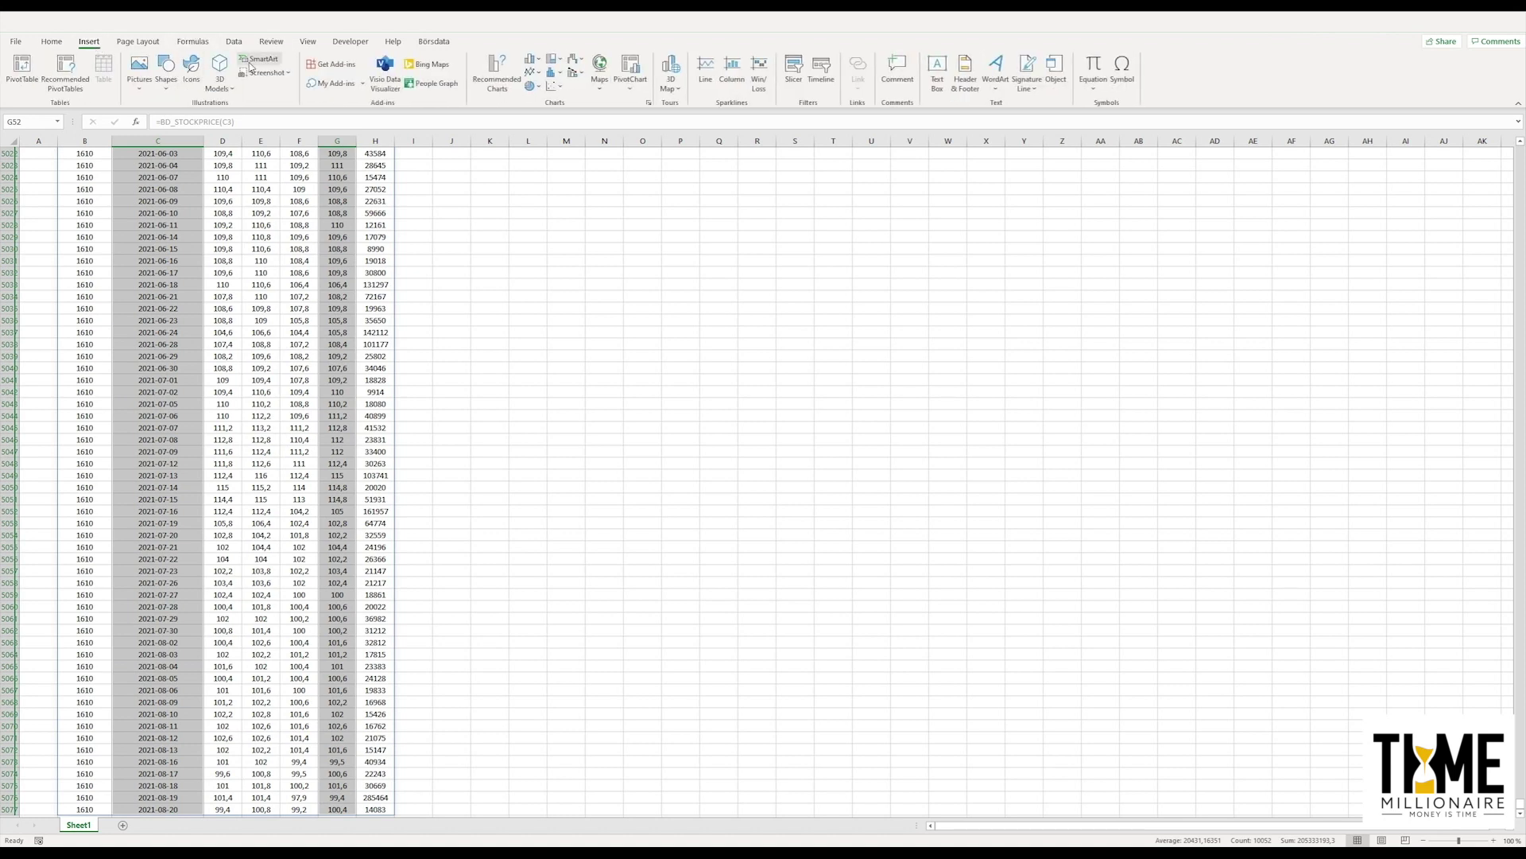
# Step: Insert a 2-D line chart of Close prices, then cut it to the clipboard
pyautogui.click(542, 77)
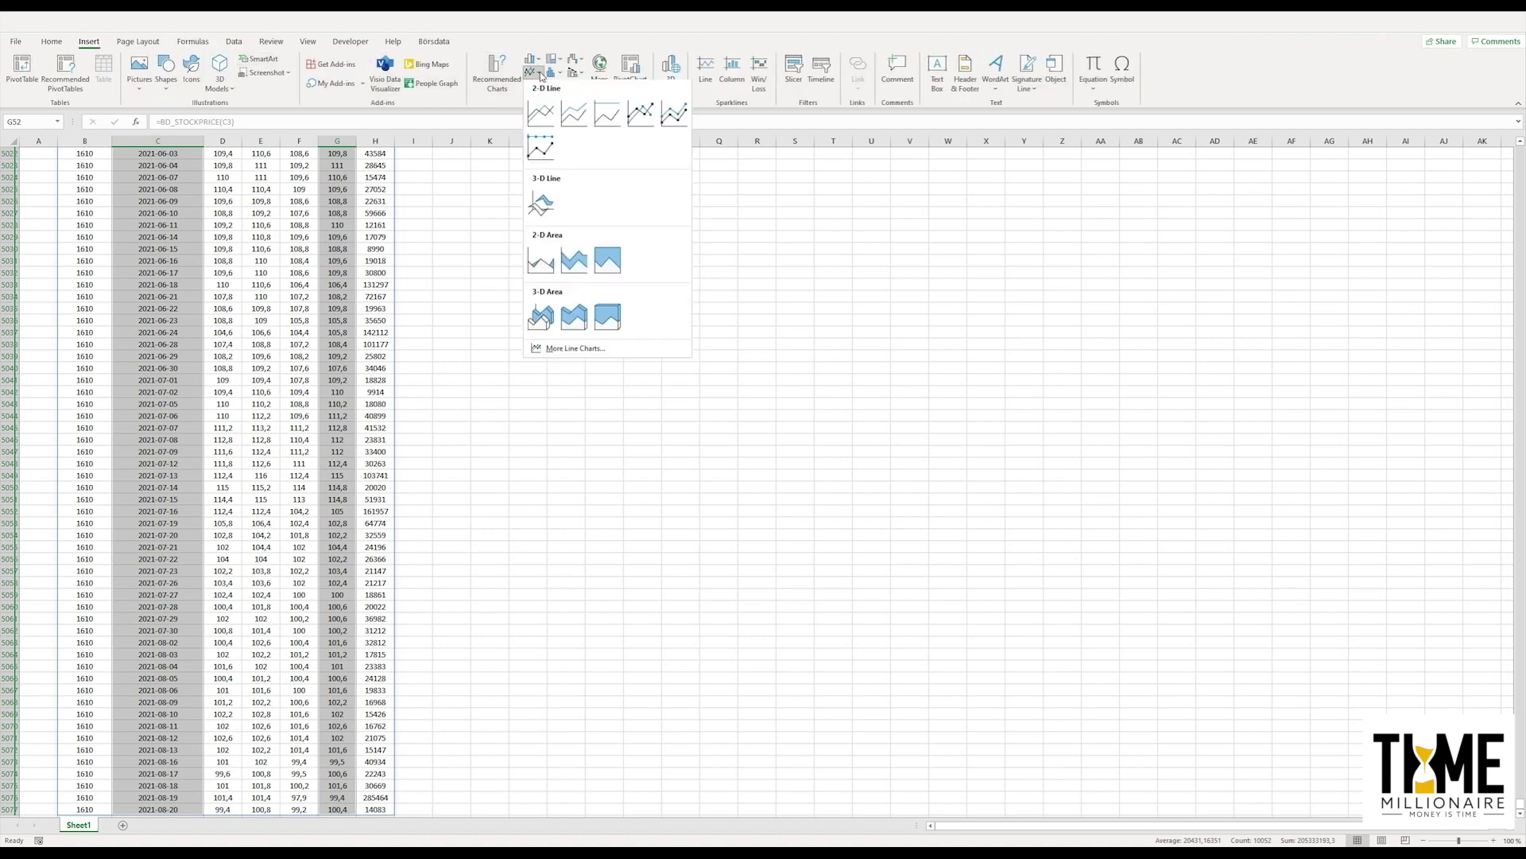
pyautogui.click(540, 113)
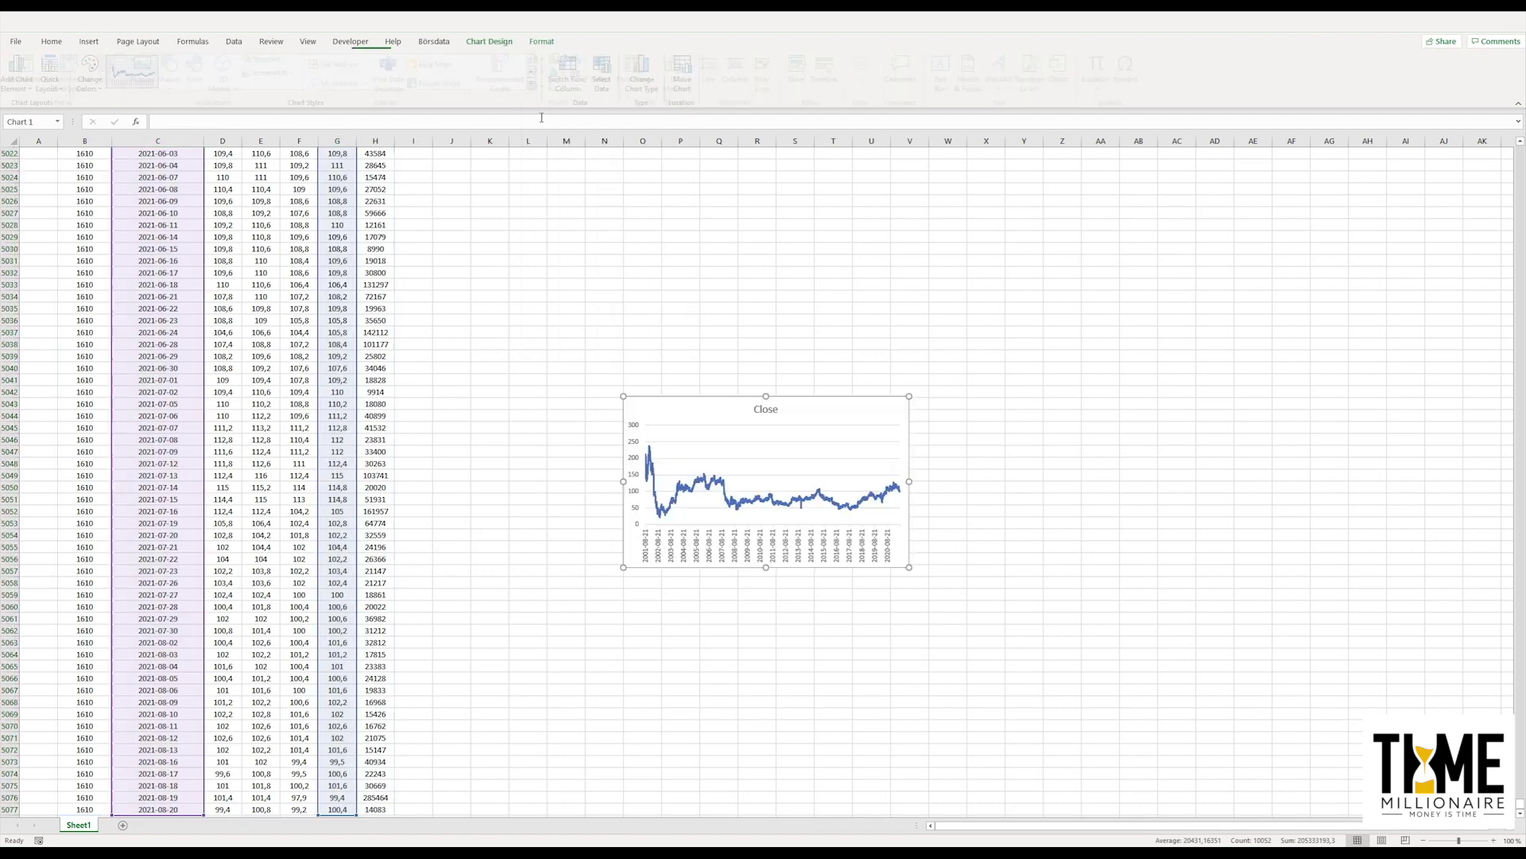
pyautogui.rightClick(803, 410)
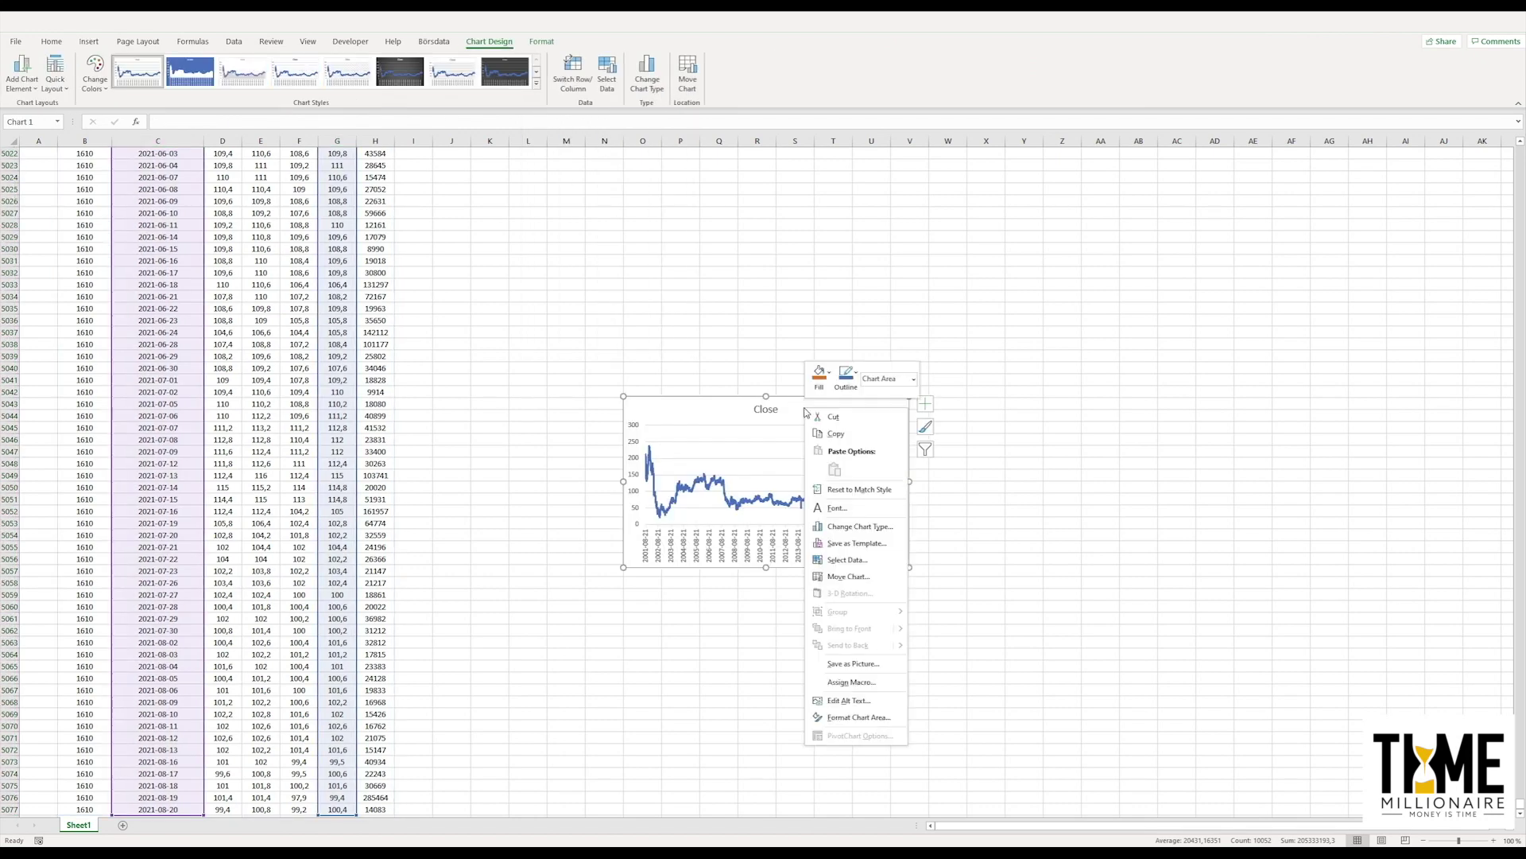
pyautogui.click(832, 417)
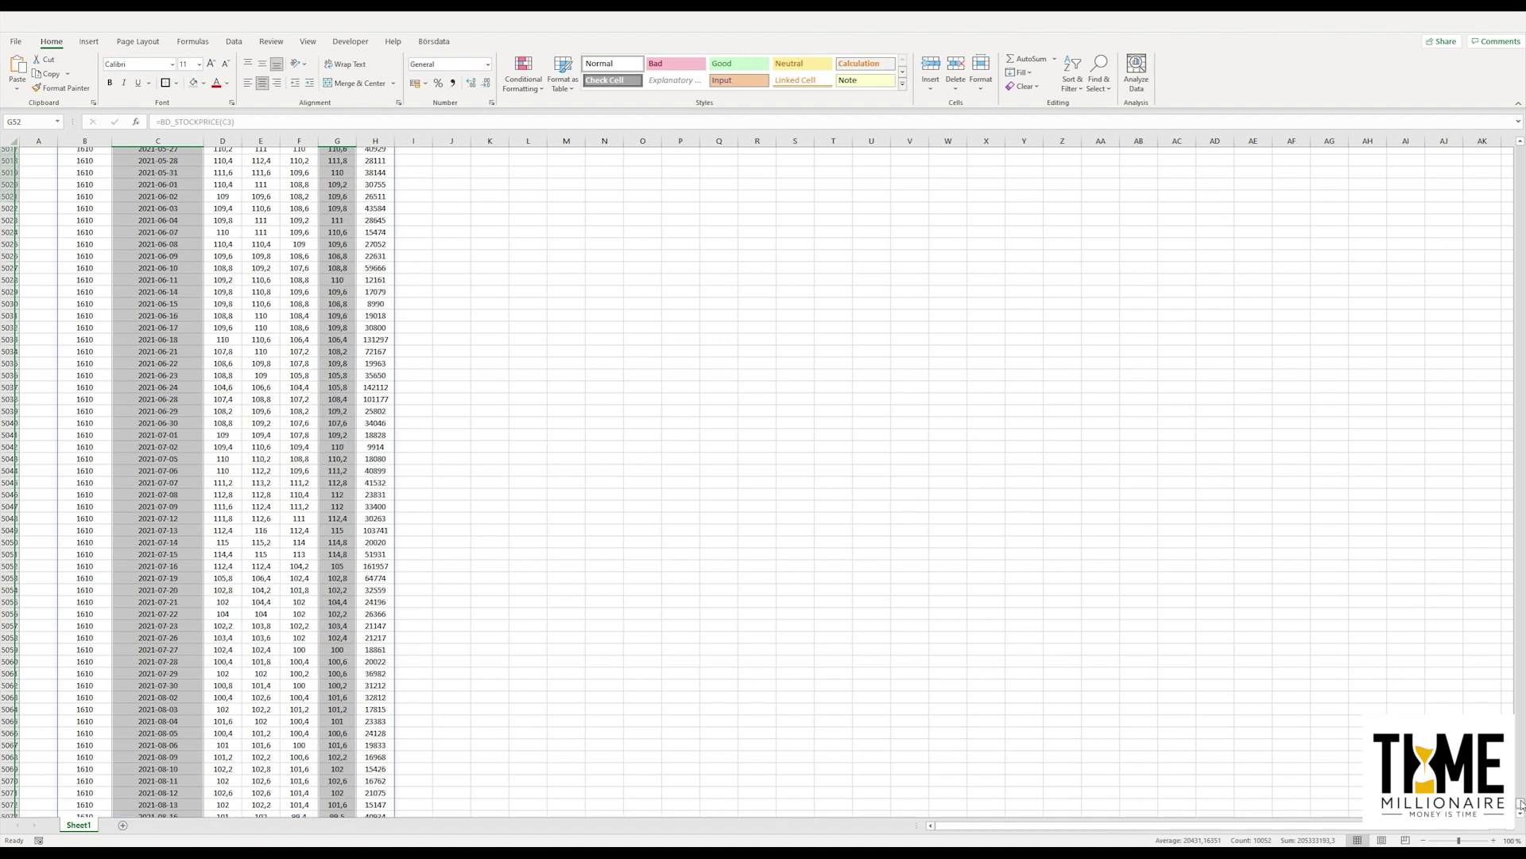
pyautogui.moveTo(1521, 816); pyautogui.dragTo(1494, 120)
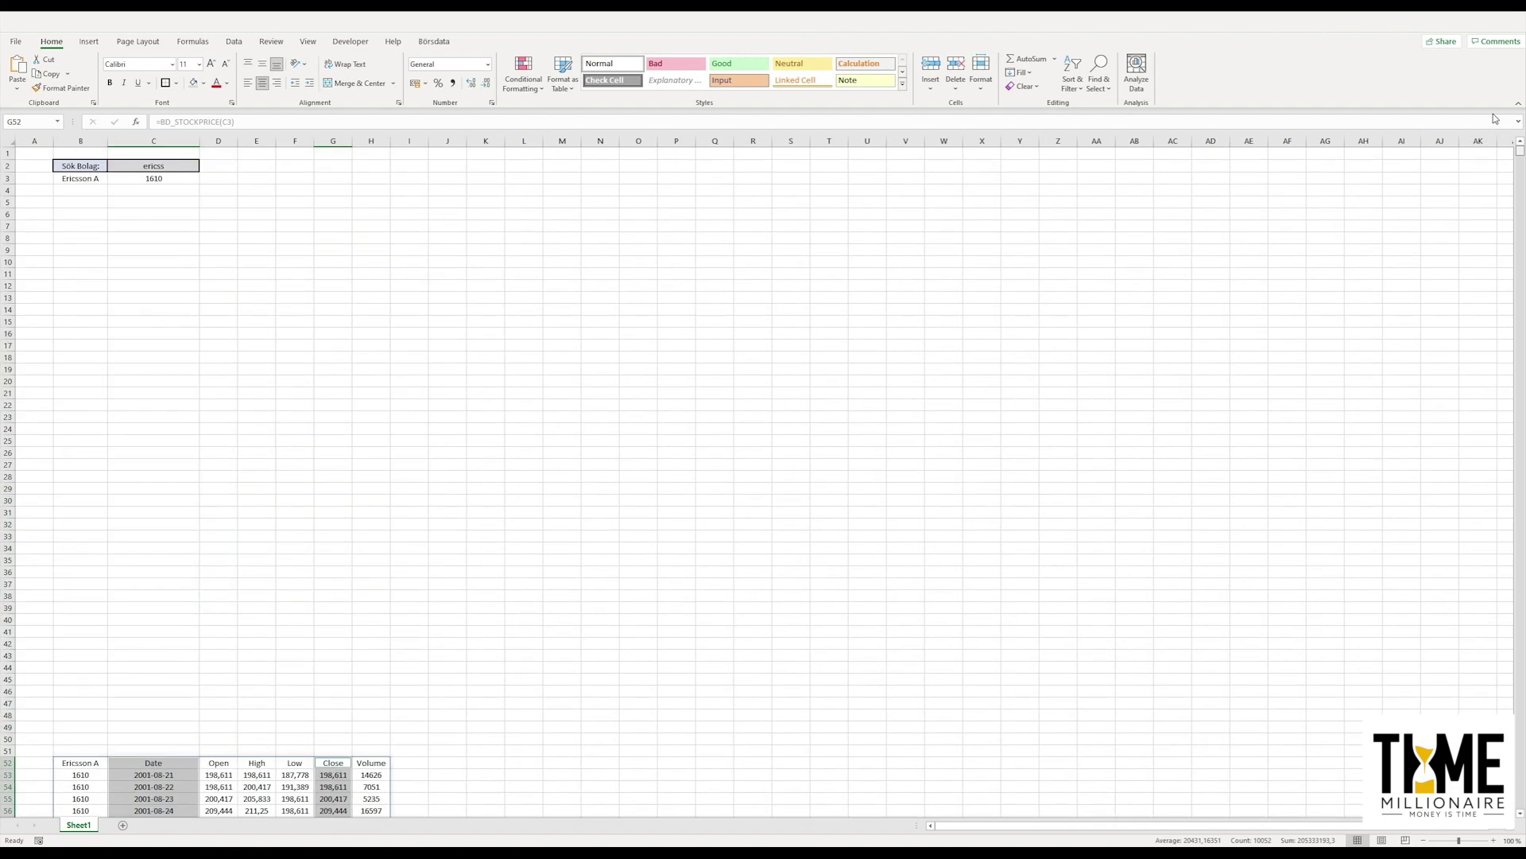
# Step: Paste the Close chart at O5, then widen, heighten and reposition it
pyautogui.click(638, 203)
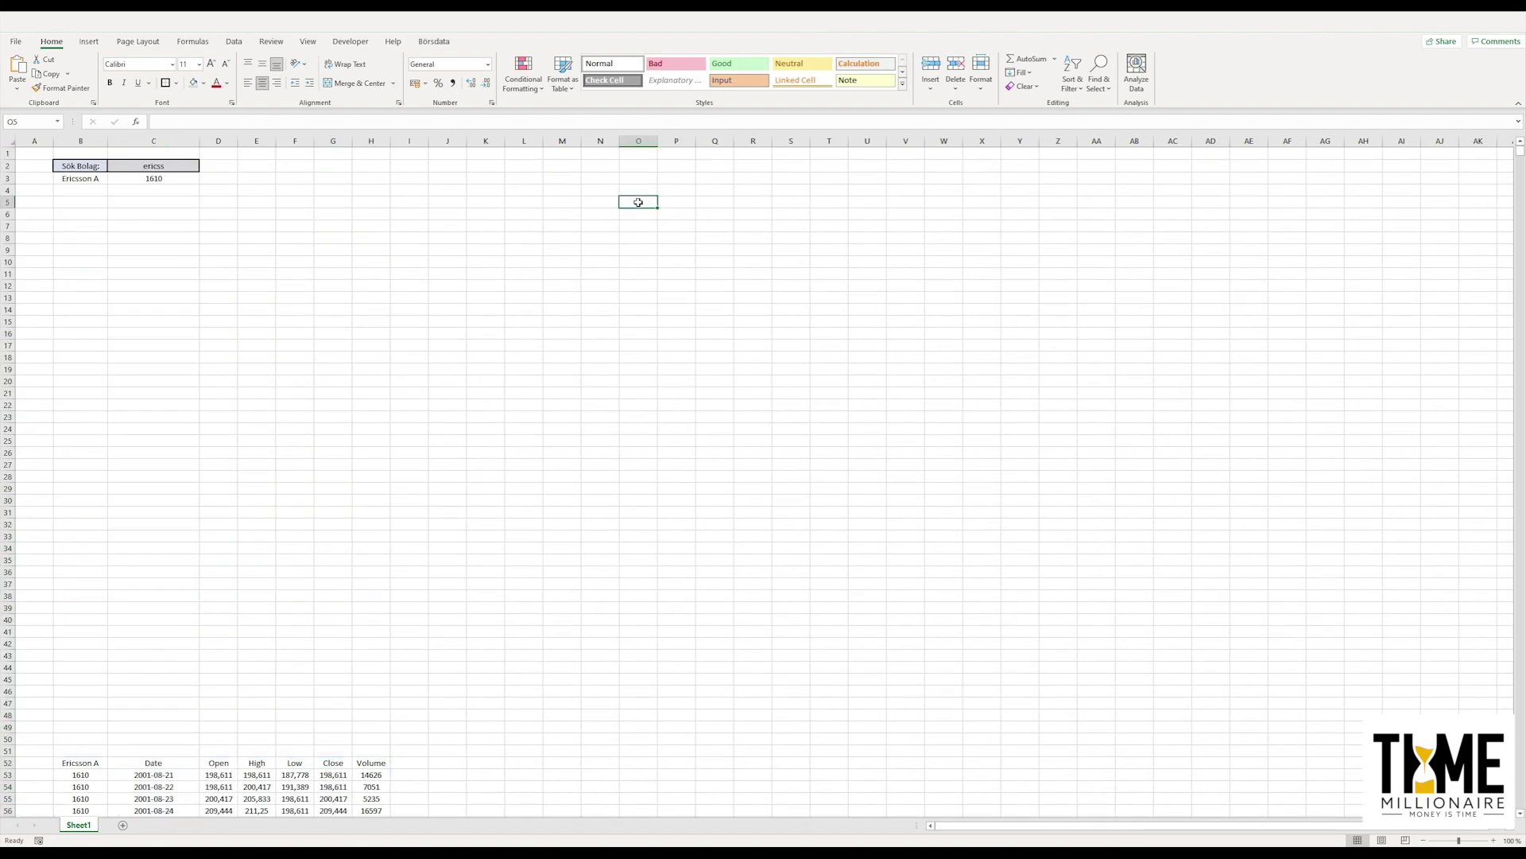
pyautogui.hotkey('ctrl', 'v')
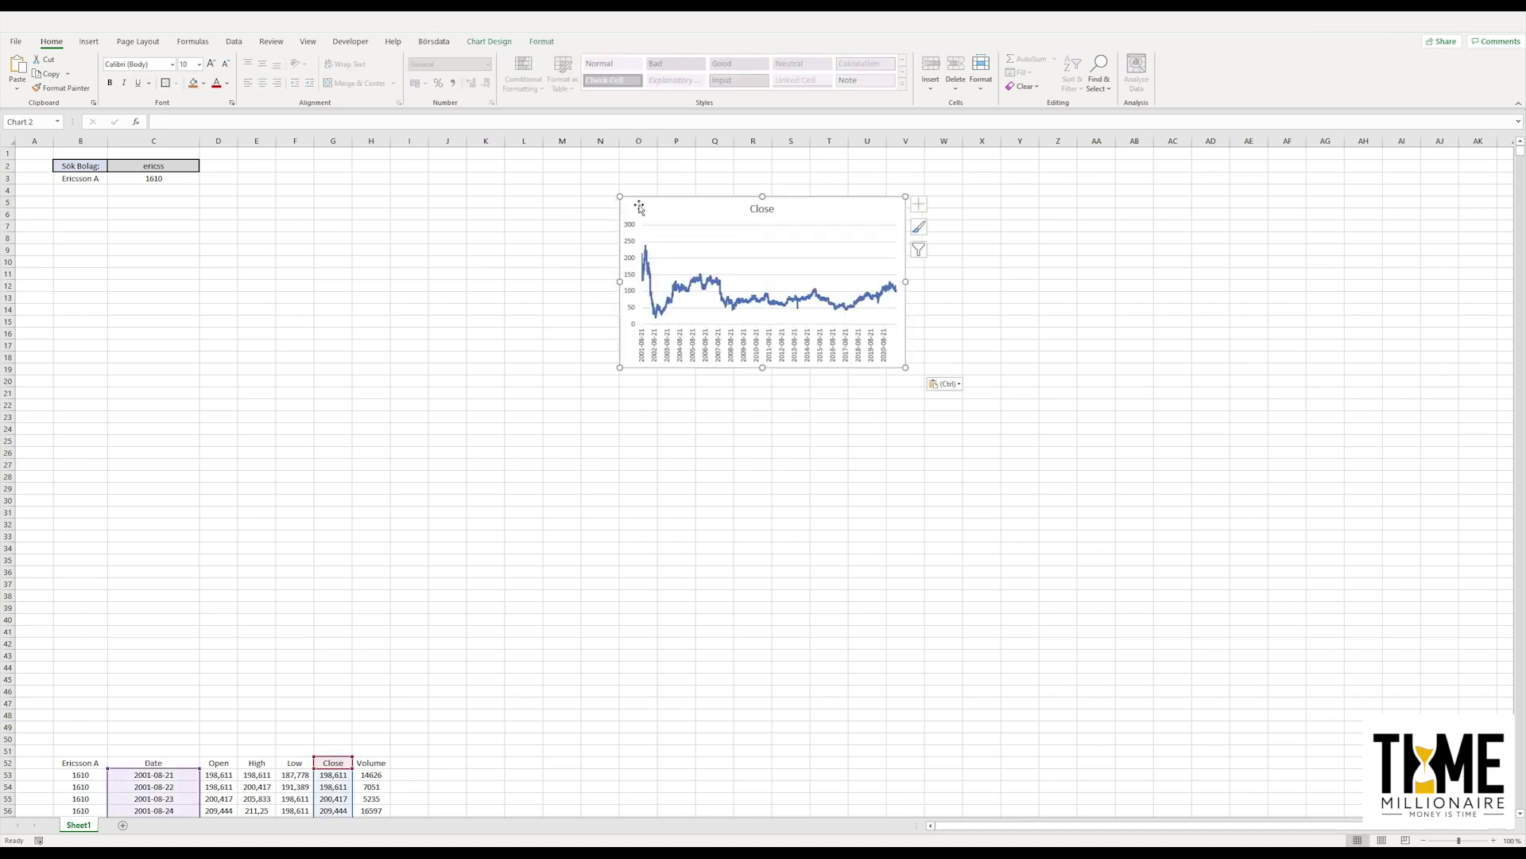
pyautogui.moveTo(689, 210); pyautogui.dragTo(631, 199)
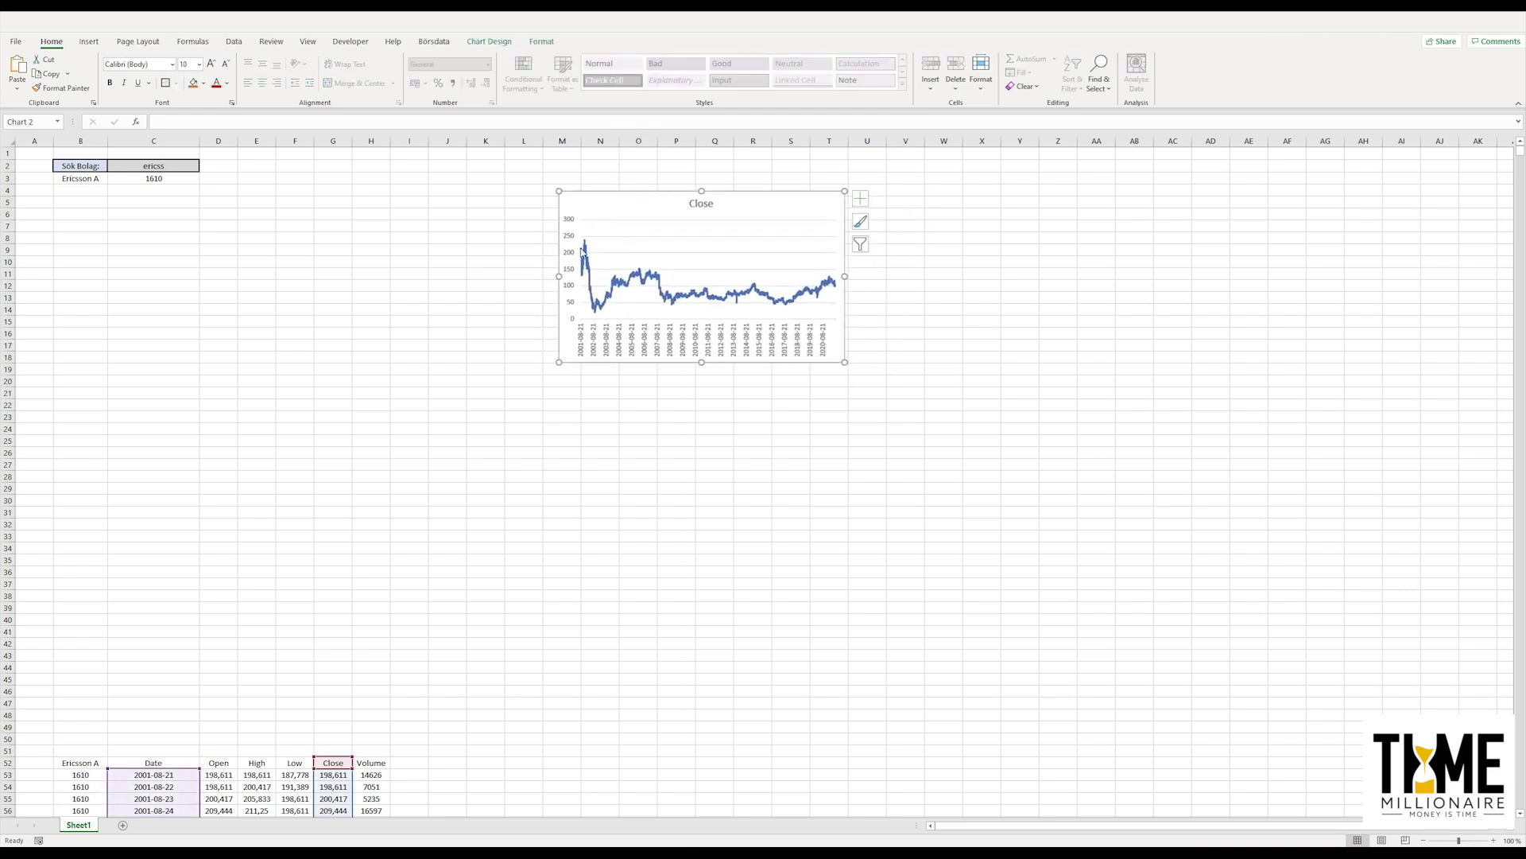
pyautogui.moveTo(558, 276); pyautogui.dragTo(474, 276)
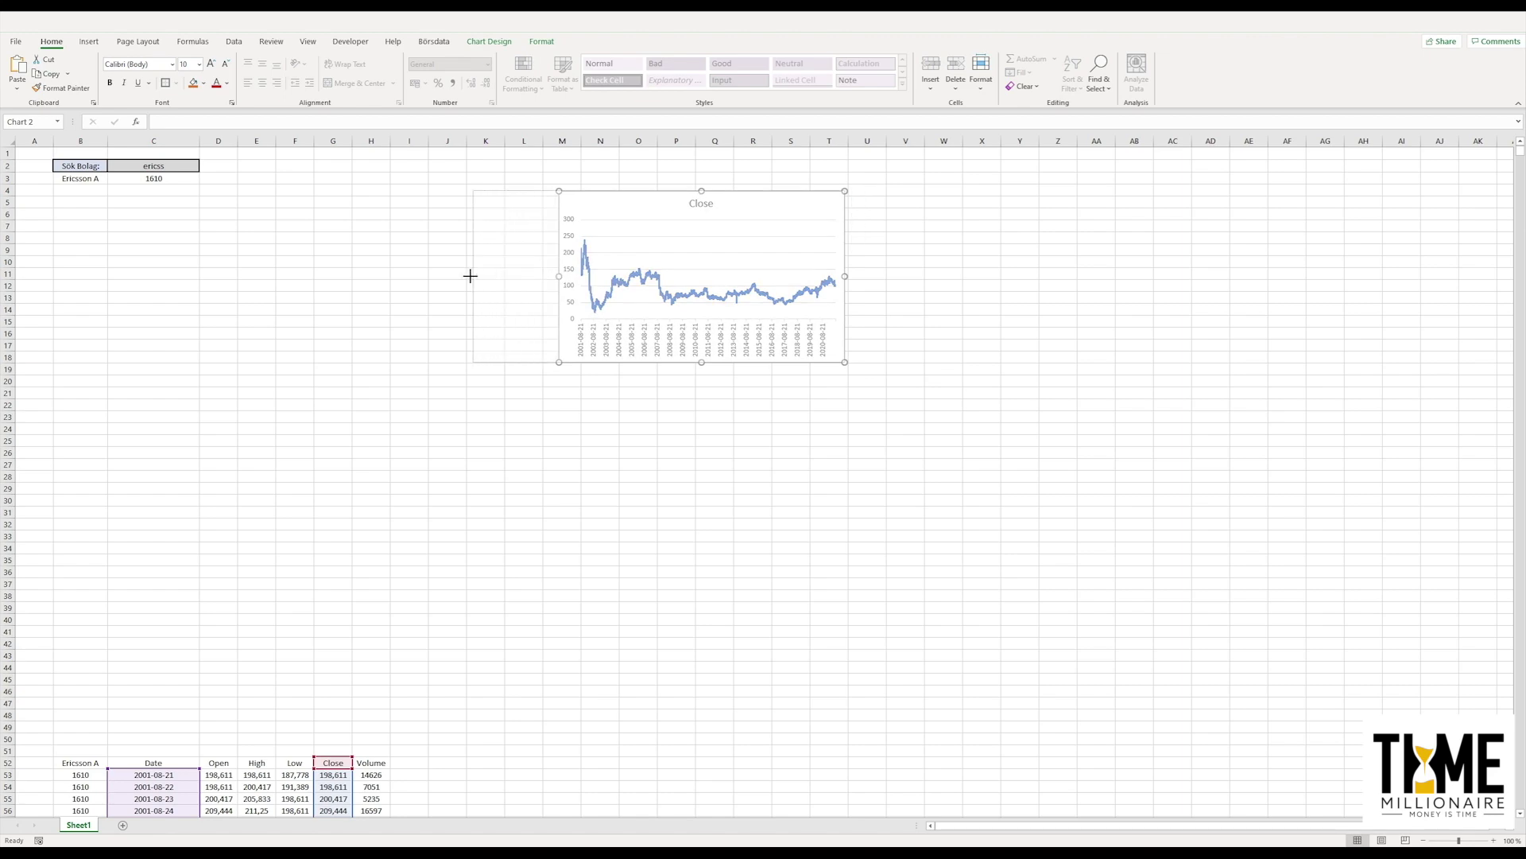
pyautogui.moveTo(845, 276); pyautogui.dragTo(918, 275)
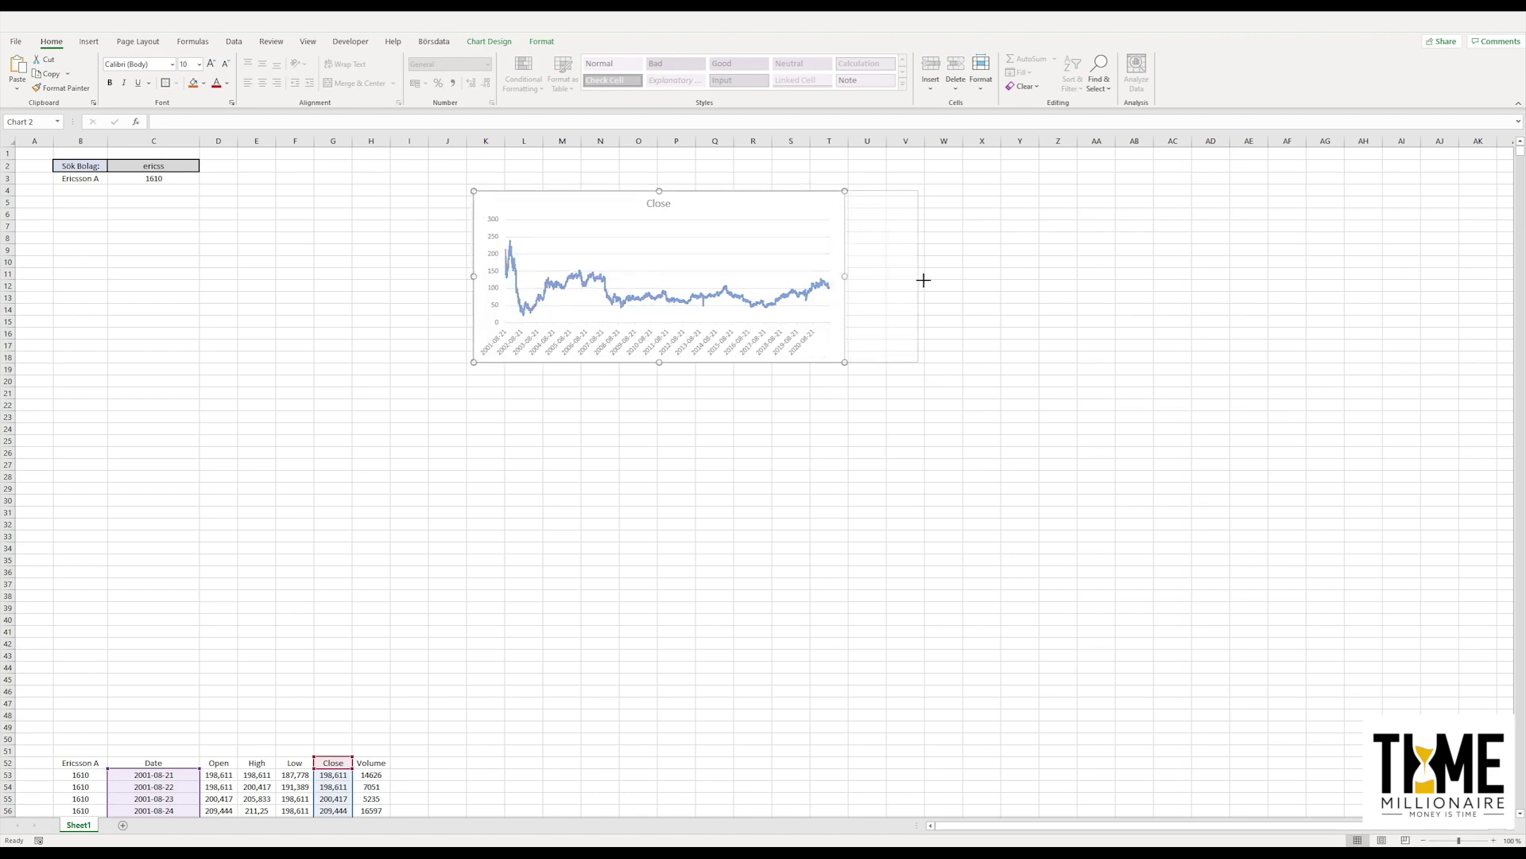
pyautogui.moveTo(696, 362); pyautogui.dragTo(696, 379)
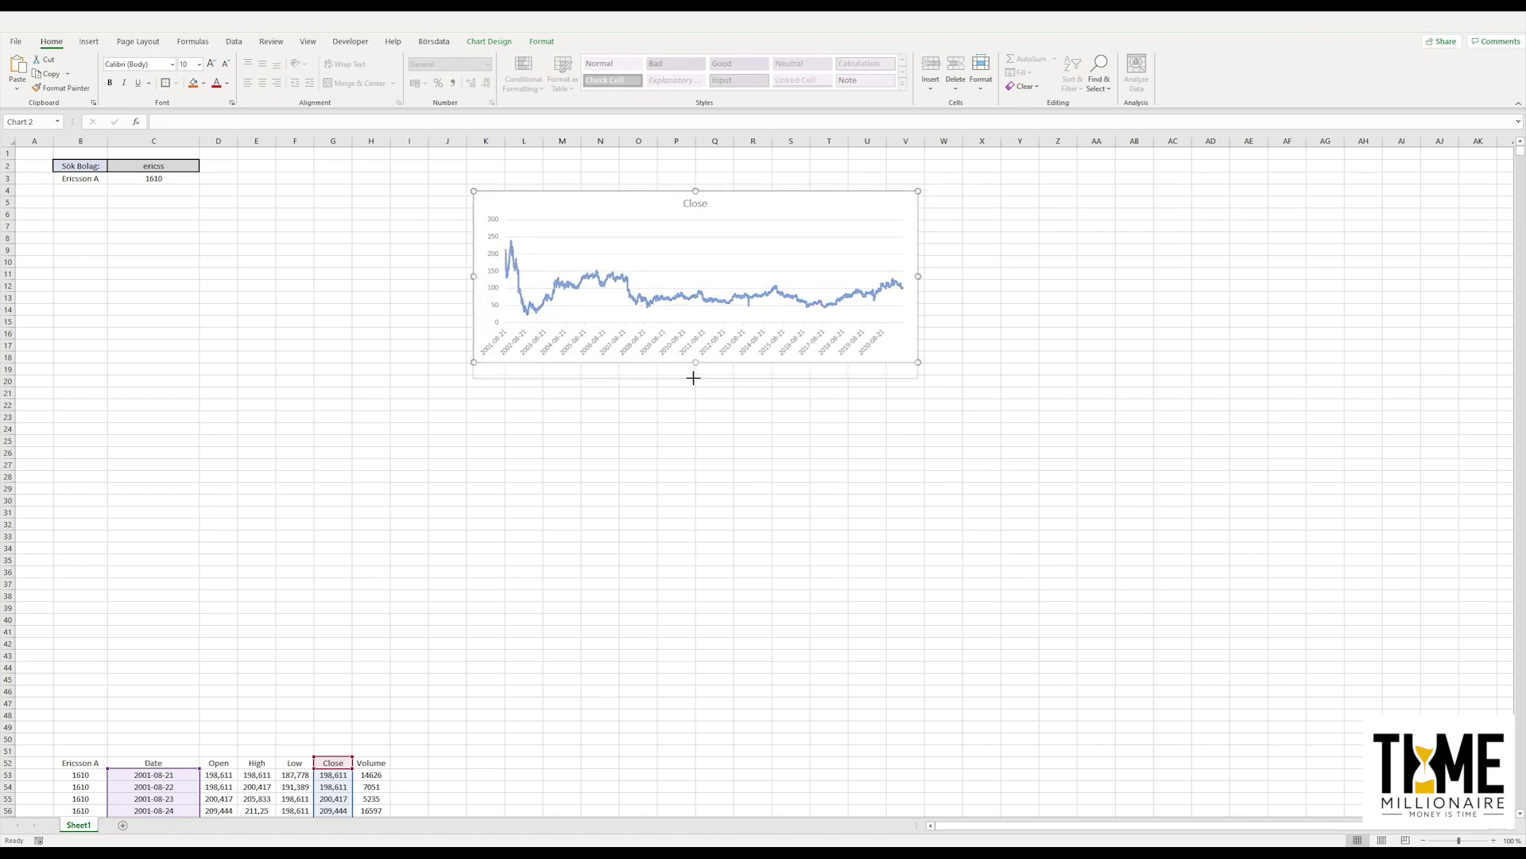
pyautogui.moveTo(767, 205); pyautogui.dragTo(796, 223)
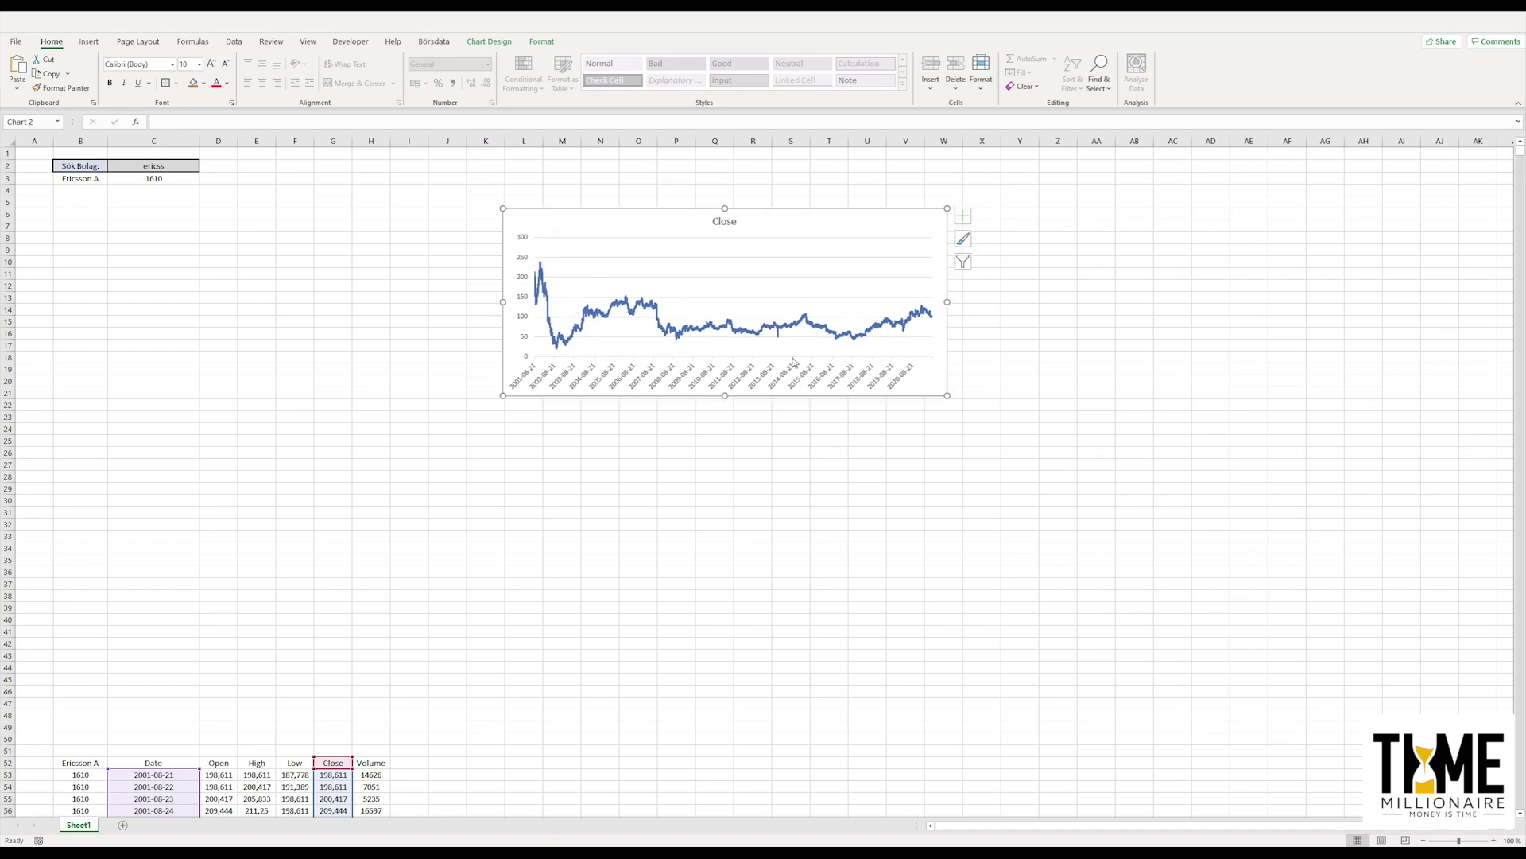
pyautogui.rightClick(796, 208)
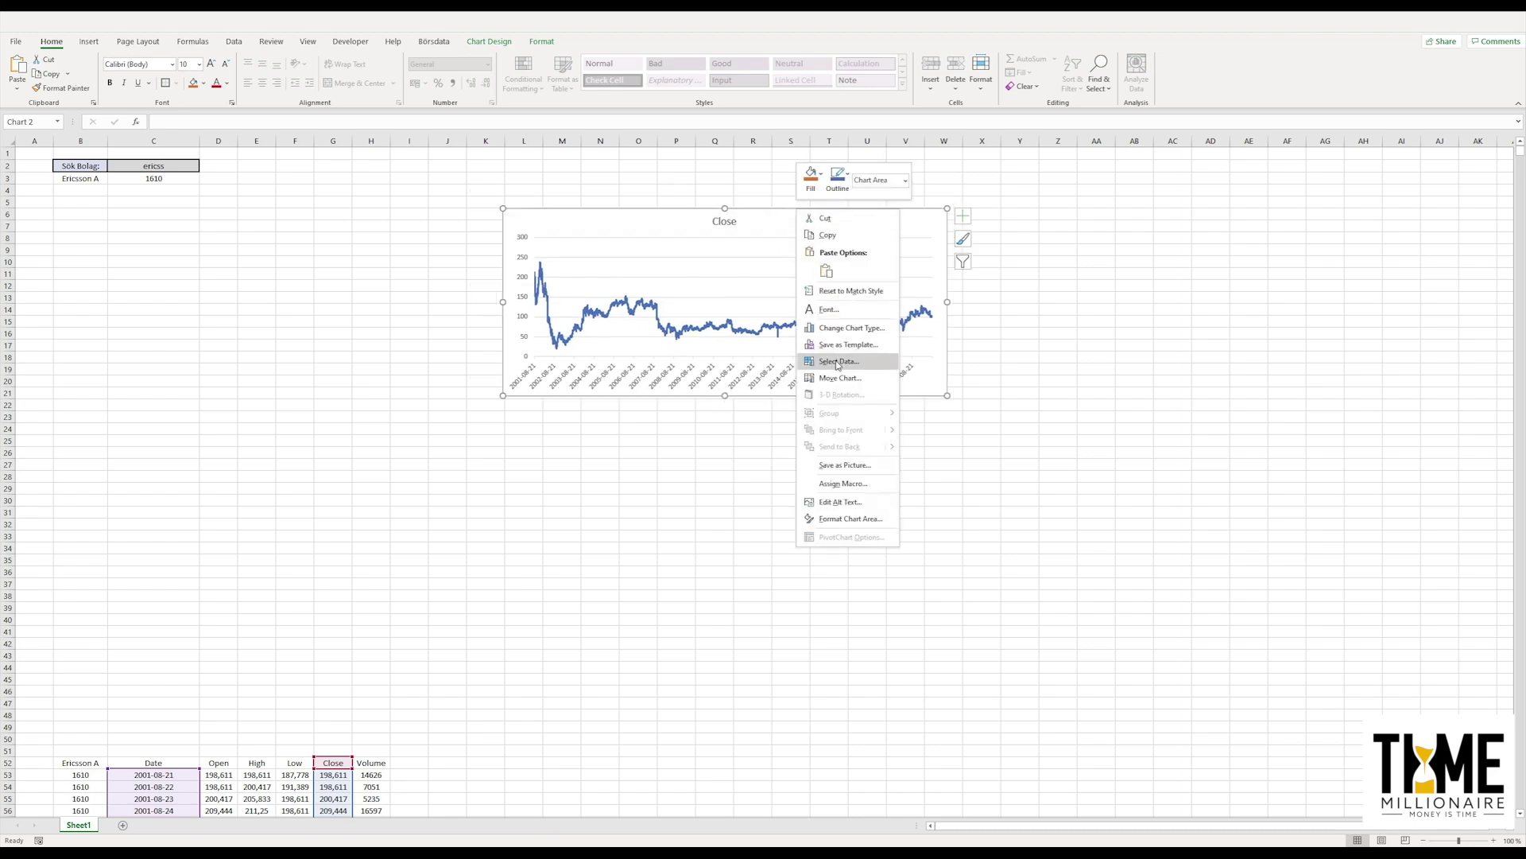
# Step: Change the date axis minimum bound from 2001-08-21 to 2020-01-01
pyautogui.click(825, 519)
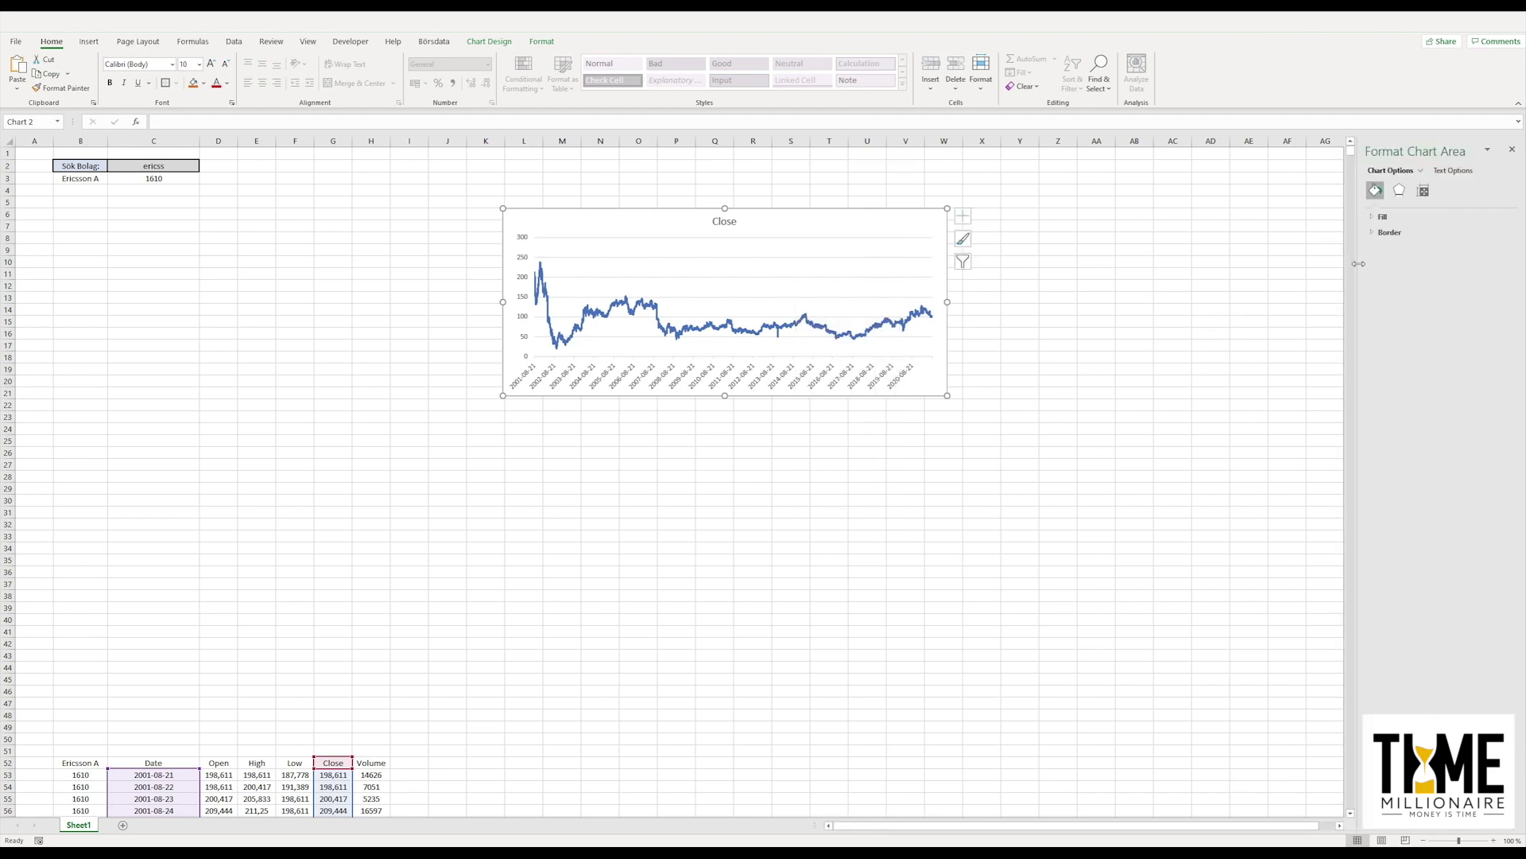
pyautogui.moveTo(1359, 263); pyautogui.dragTo(1274, 264)
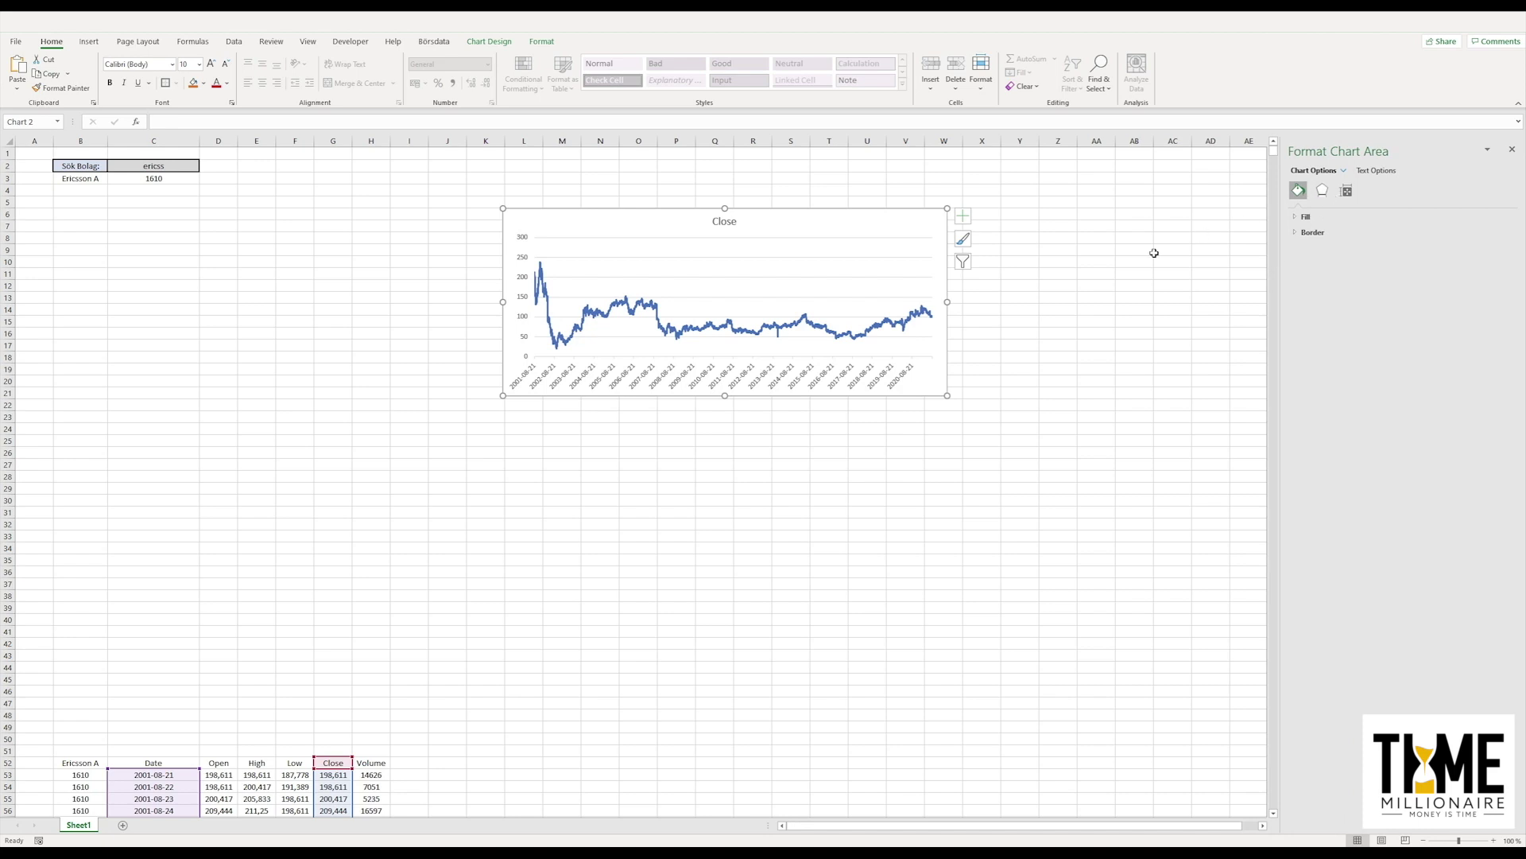
pyautogui.click(842, 379)
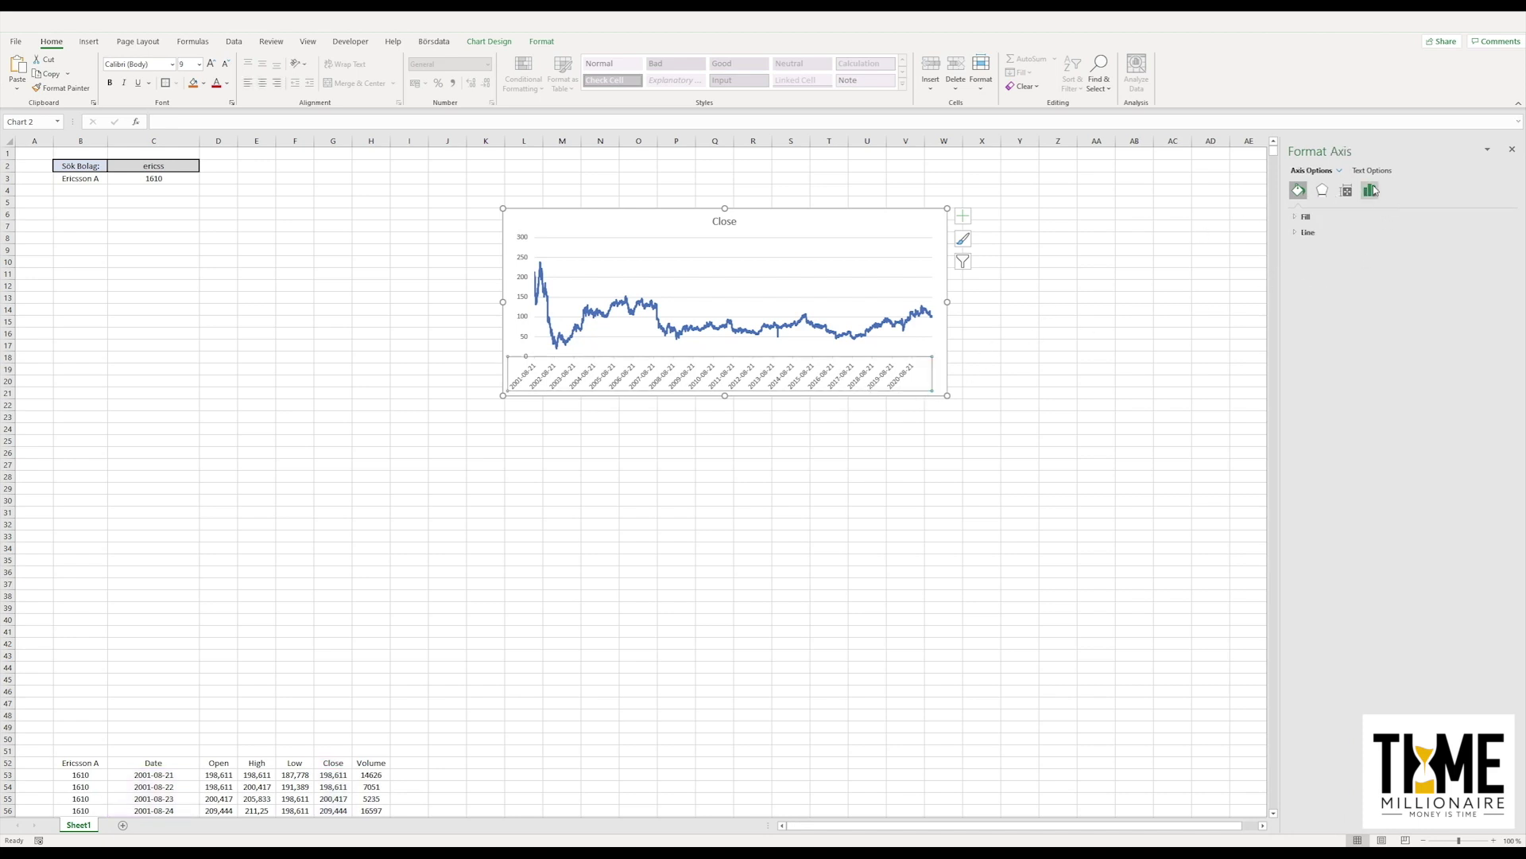
pyautogui.click(1371, 191)
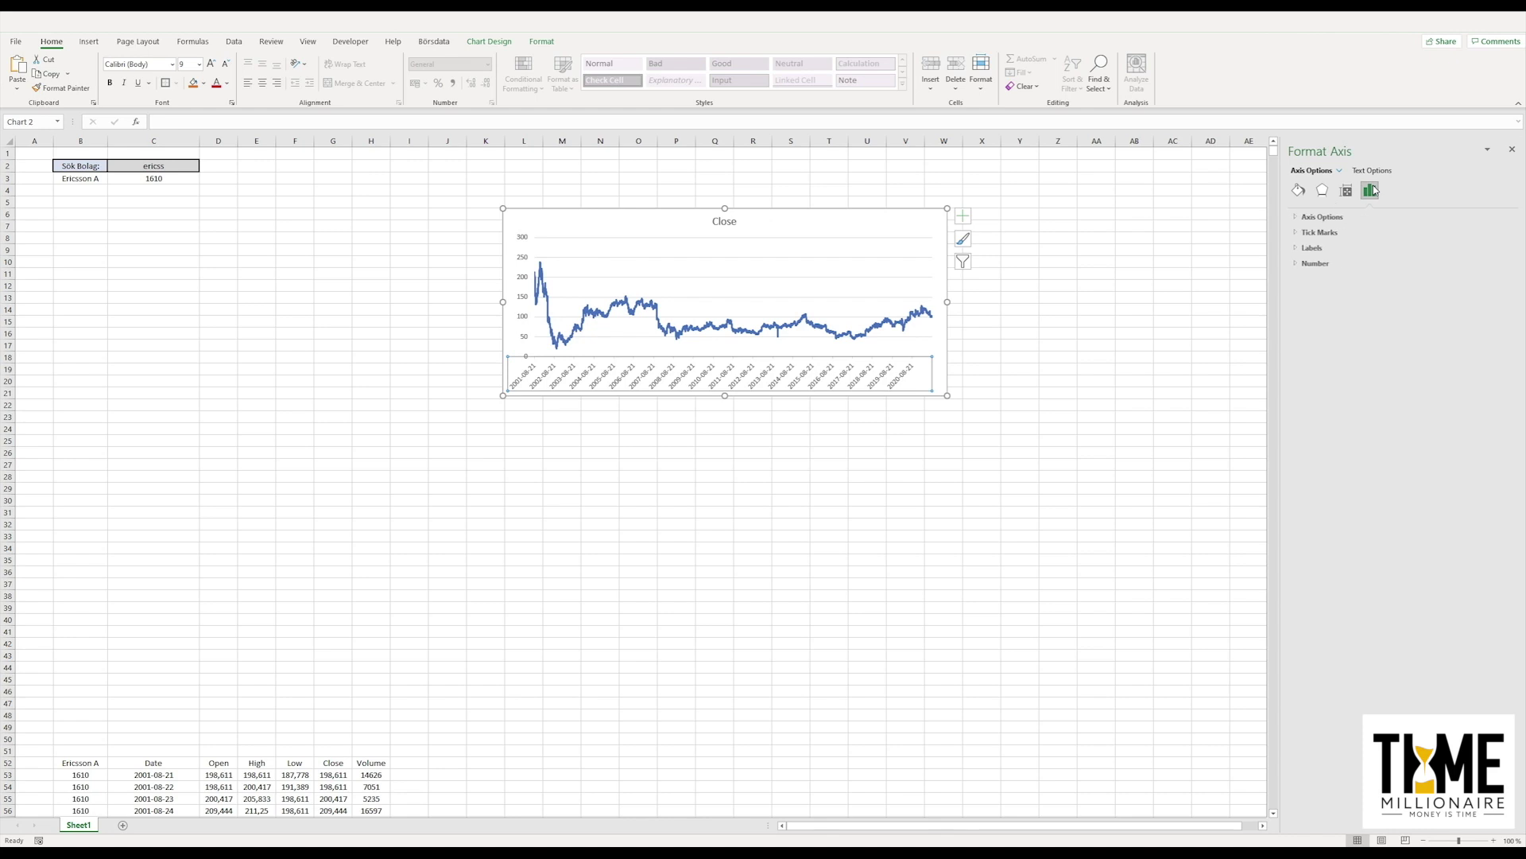
pyautogui.click(1295, 220)
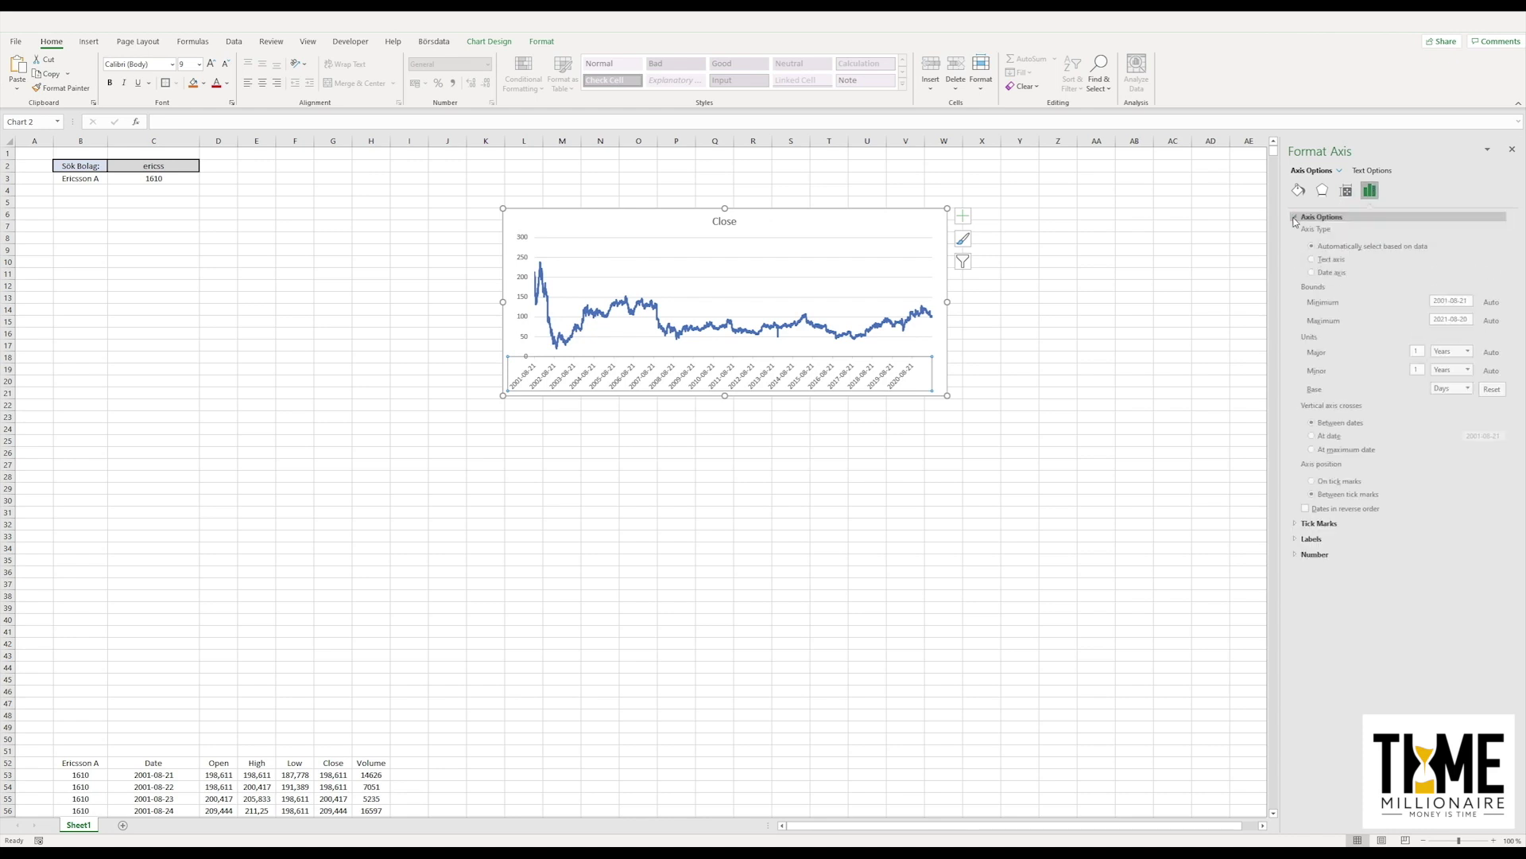
pyautogui.click(1445, 302)
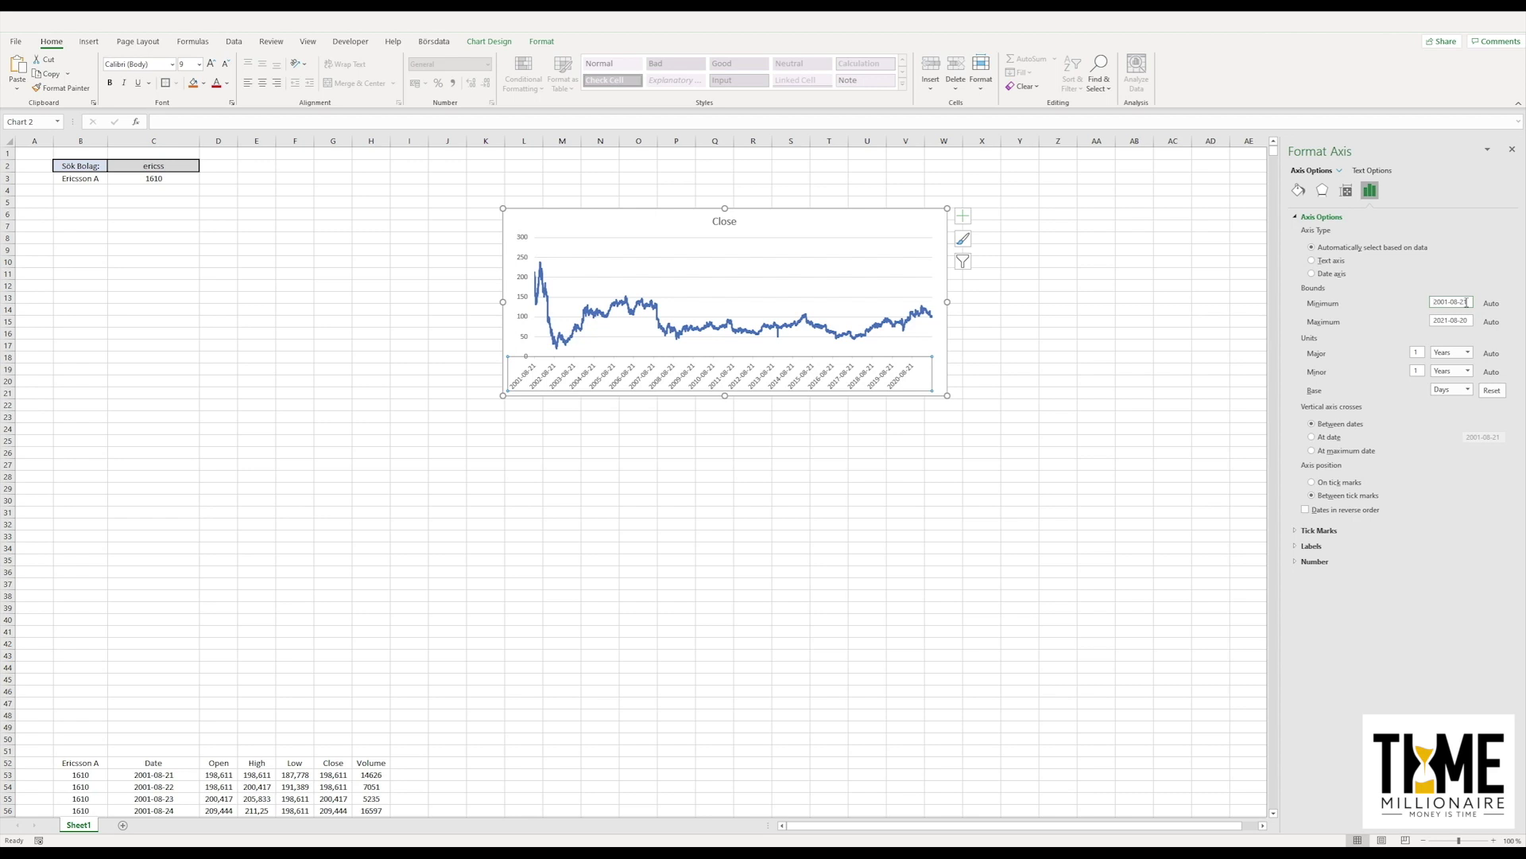
pyautogui.moveTo(1470, 302); pyautogui.dragTo(1419, 301)
pyautogui.write('20-')
pyautogui.press('Return')
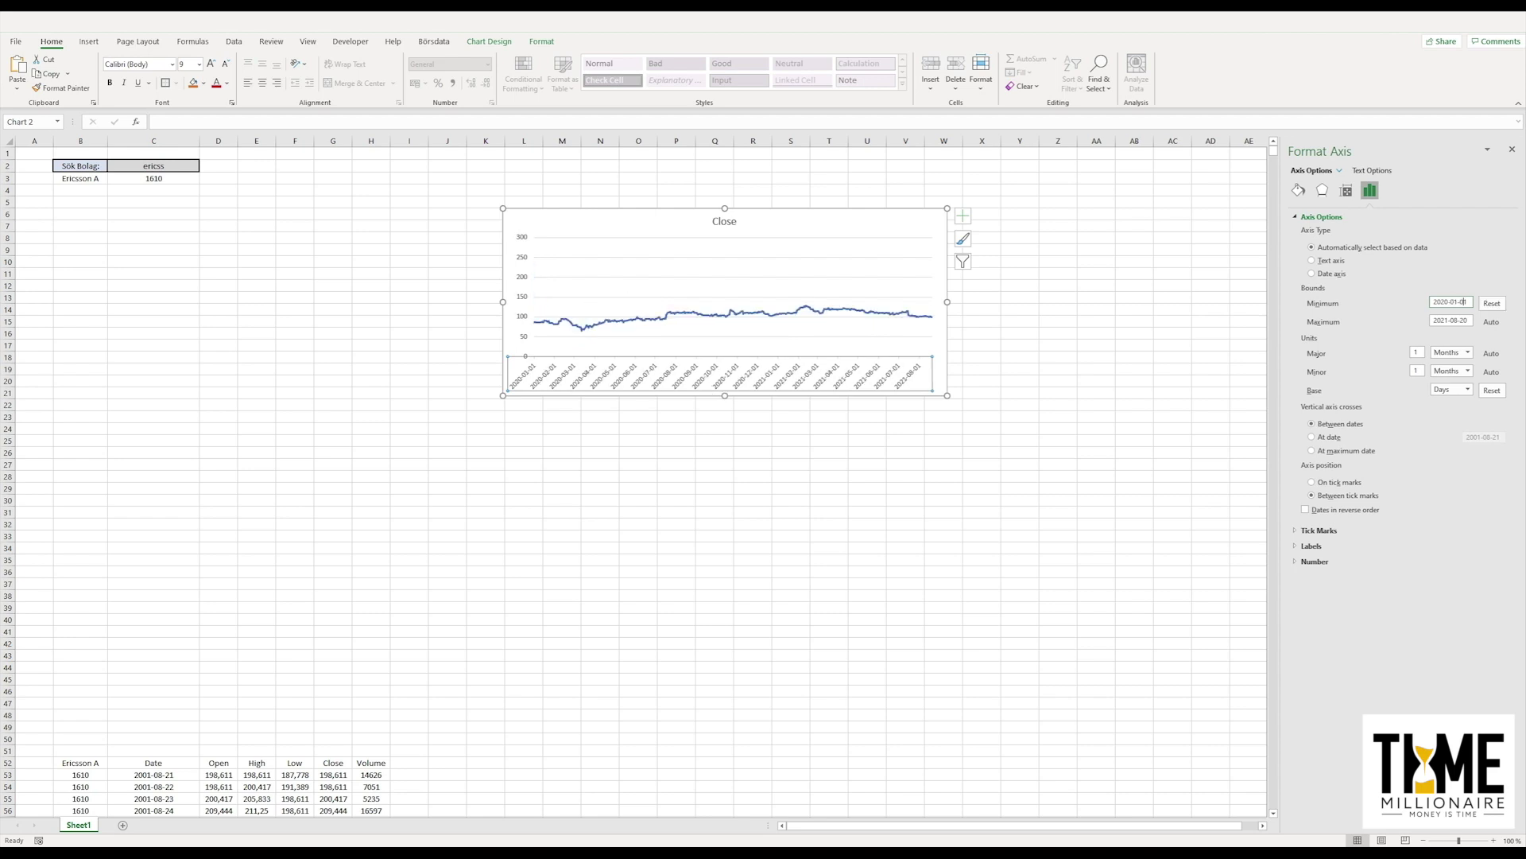
# Step: Add a trendline from Chart Design and select 'Series Close Trendline 1' for formatting
pyautogui.click(669, 500)
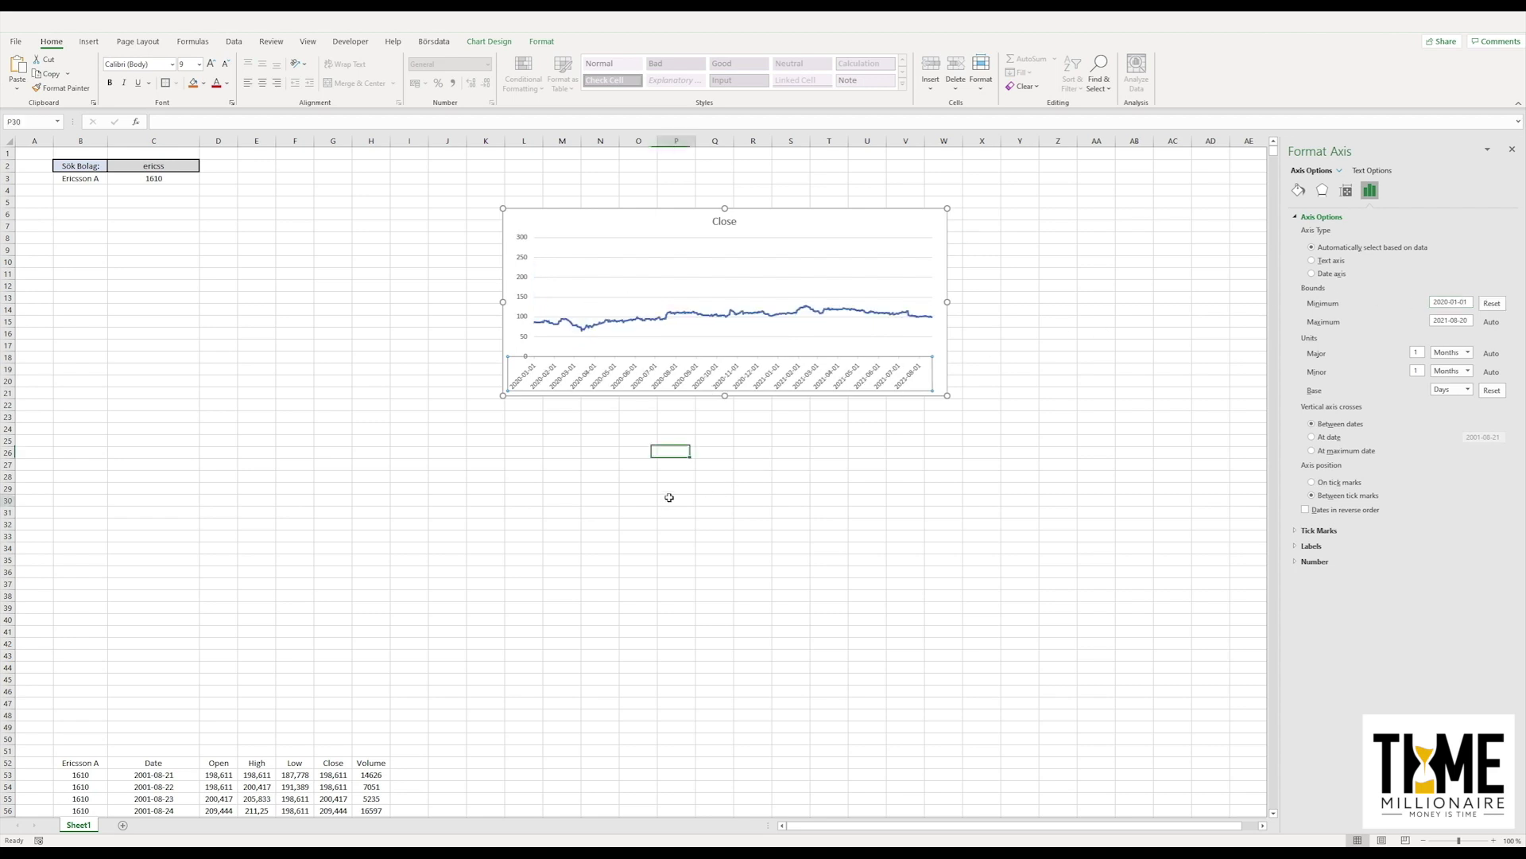
pyautogui.click(630, 210)
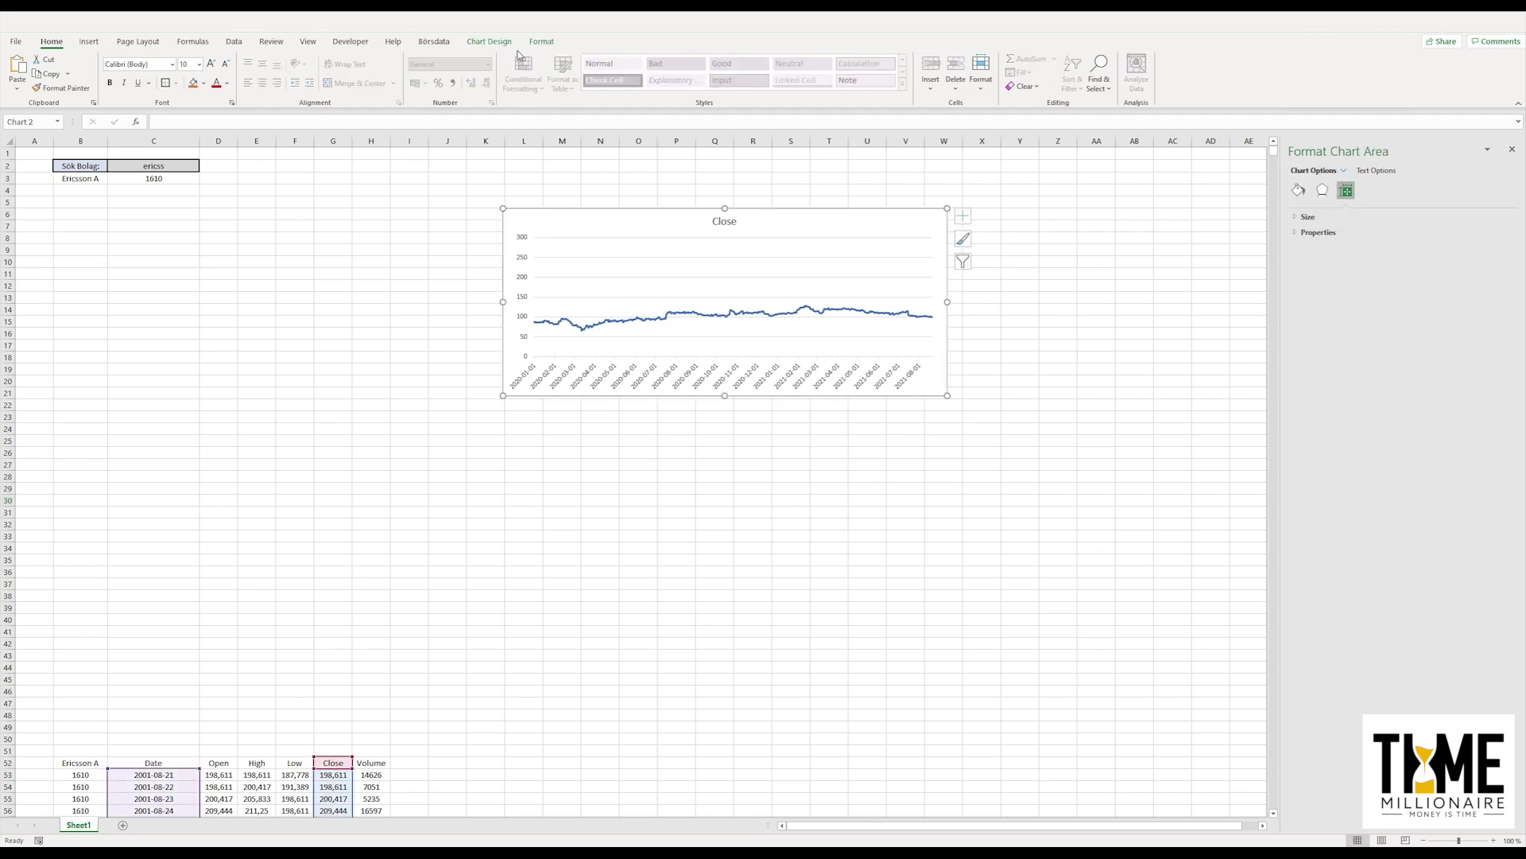
pyautogui.click(490, 42)
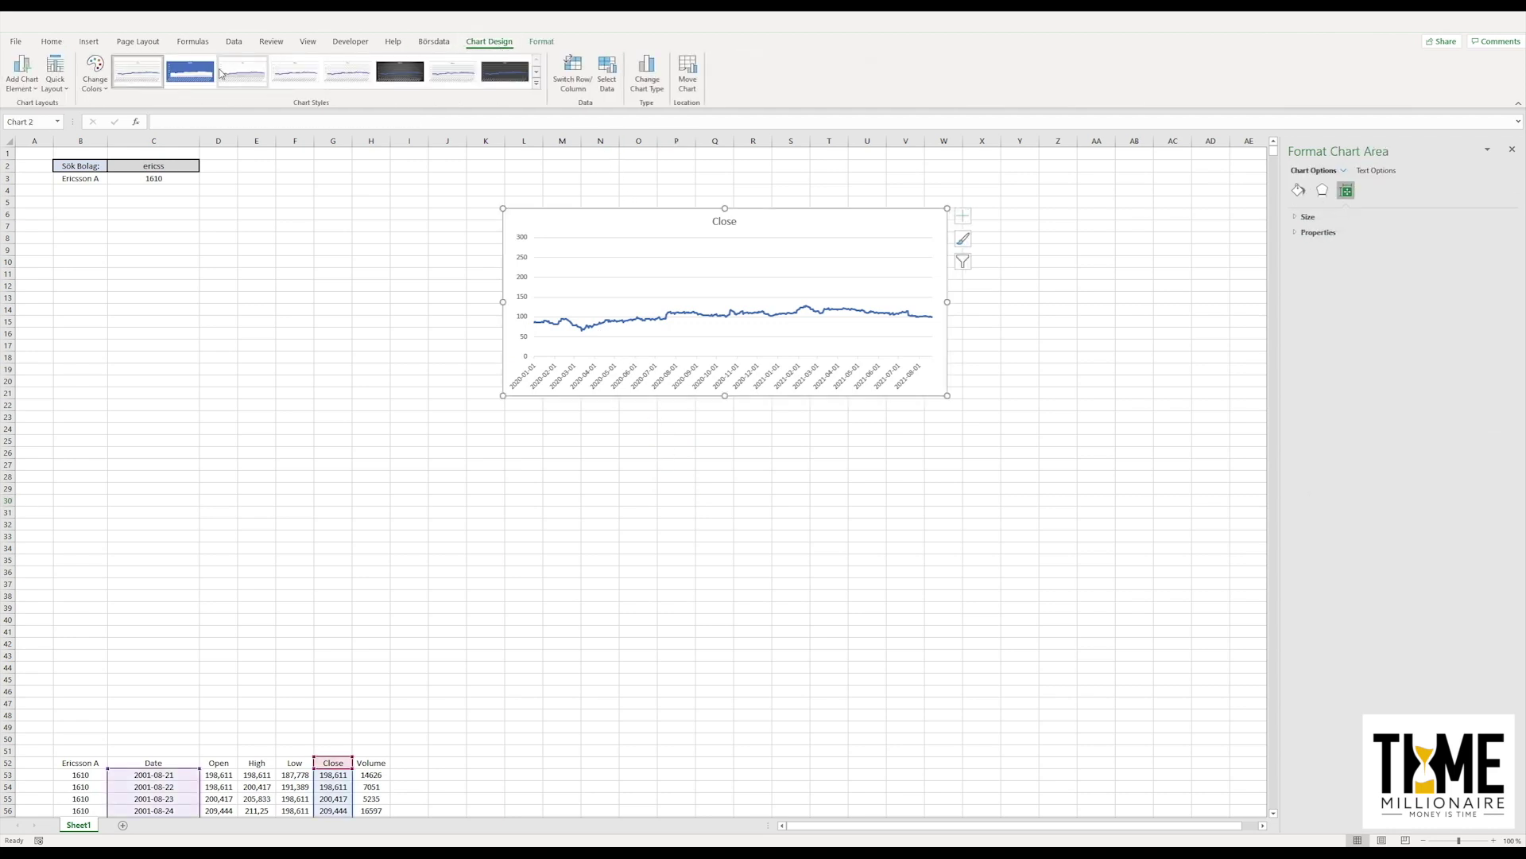
pyautogui.click(34, 94)
pyautogui.moveTo(44, 255)
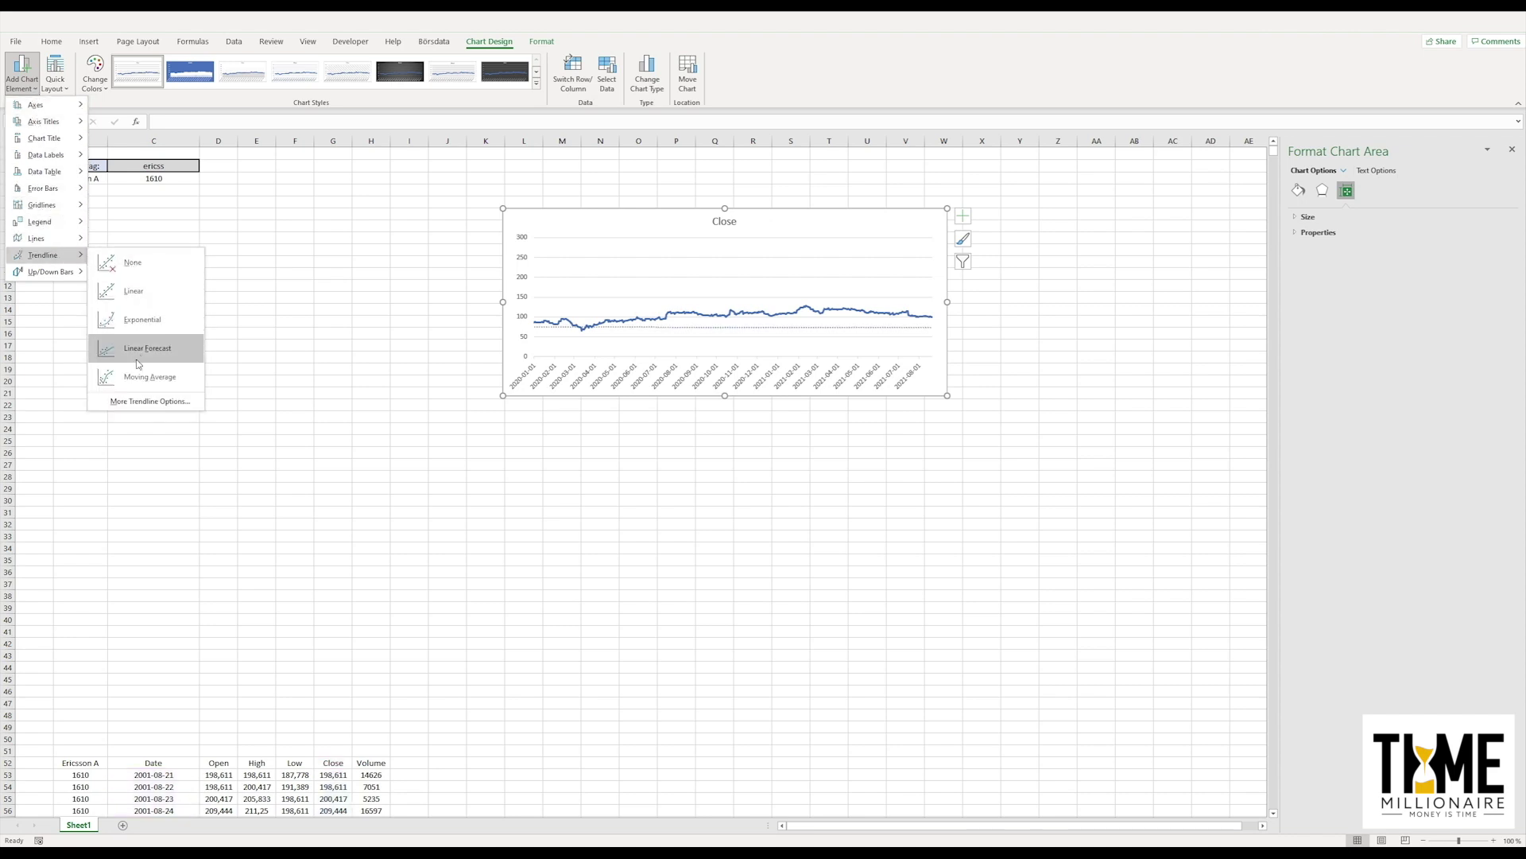
pyautogui.click(137, 378)
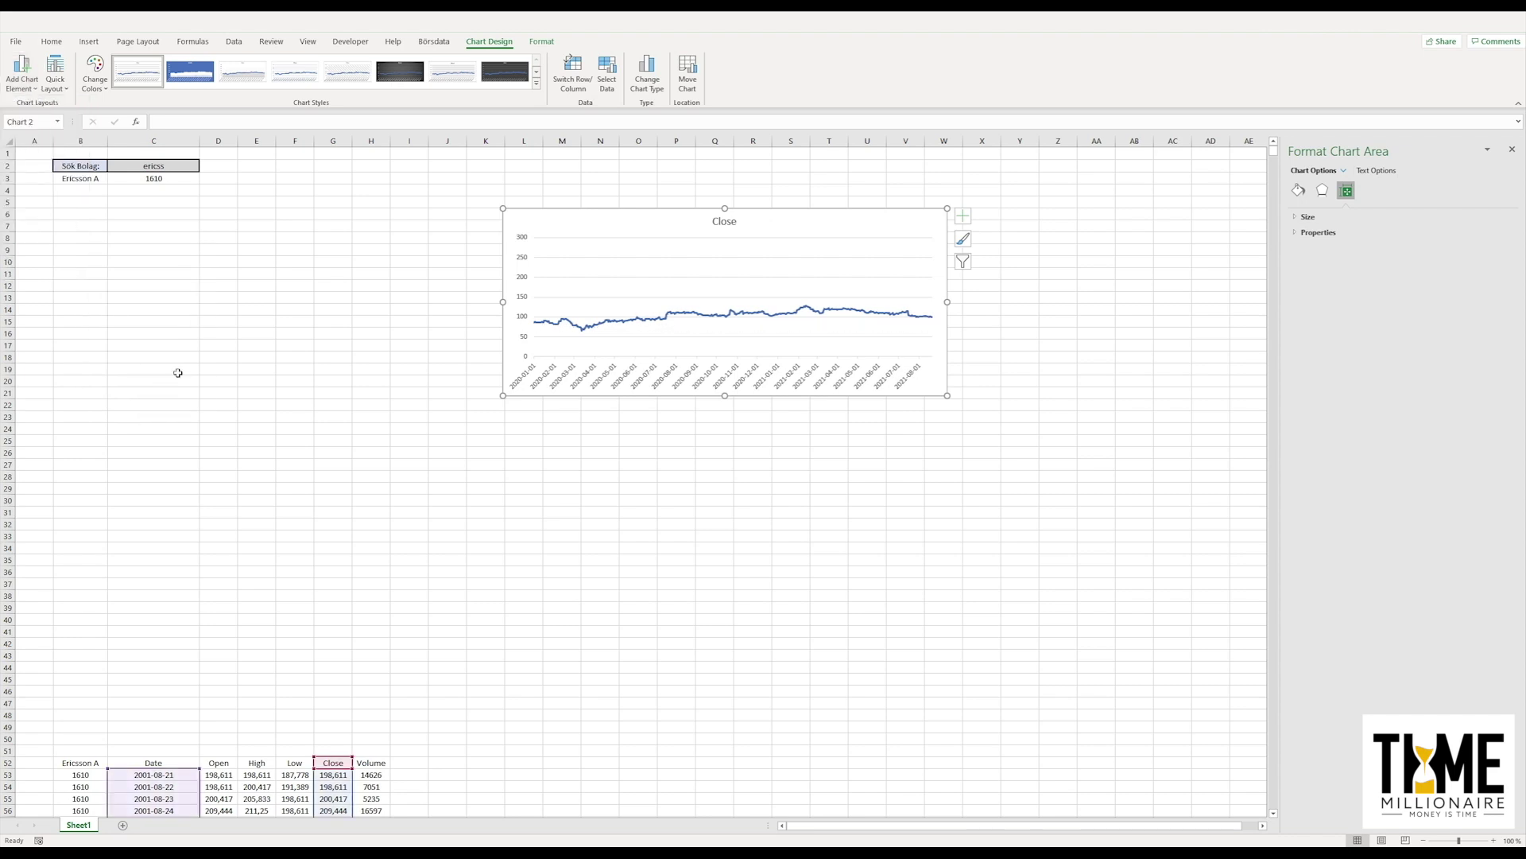
pyautogui.click(1346, 172)
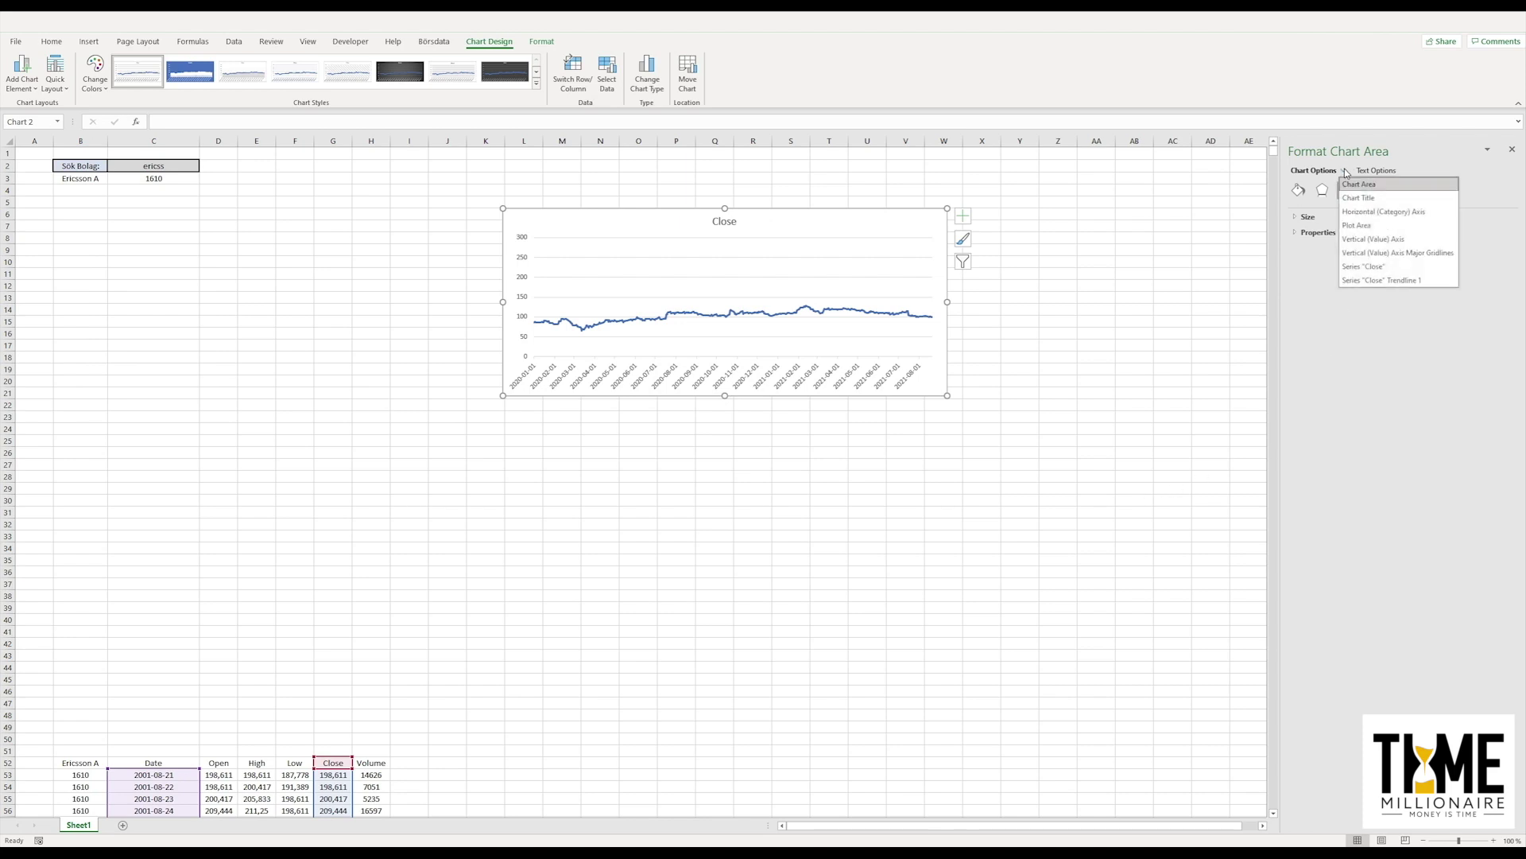
pyautogui.click(1353, 282)
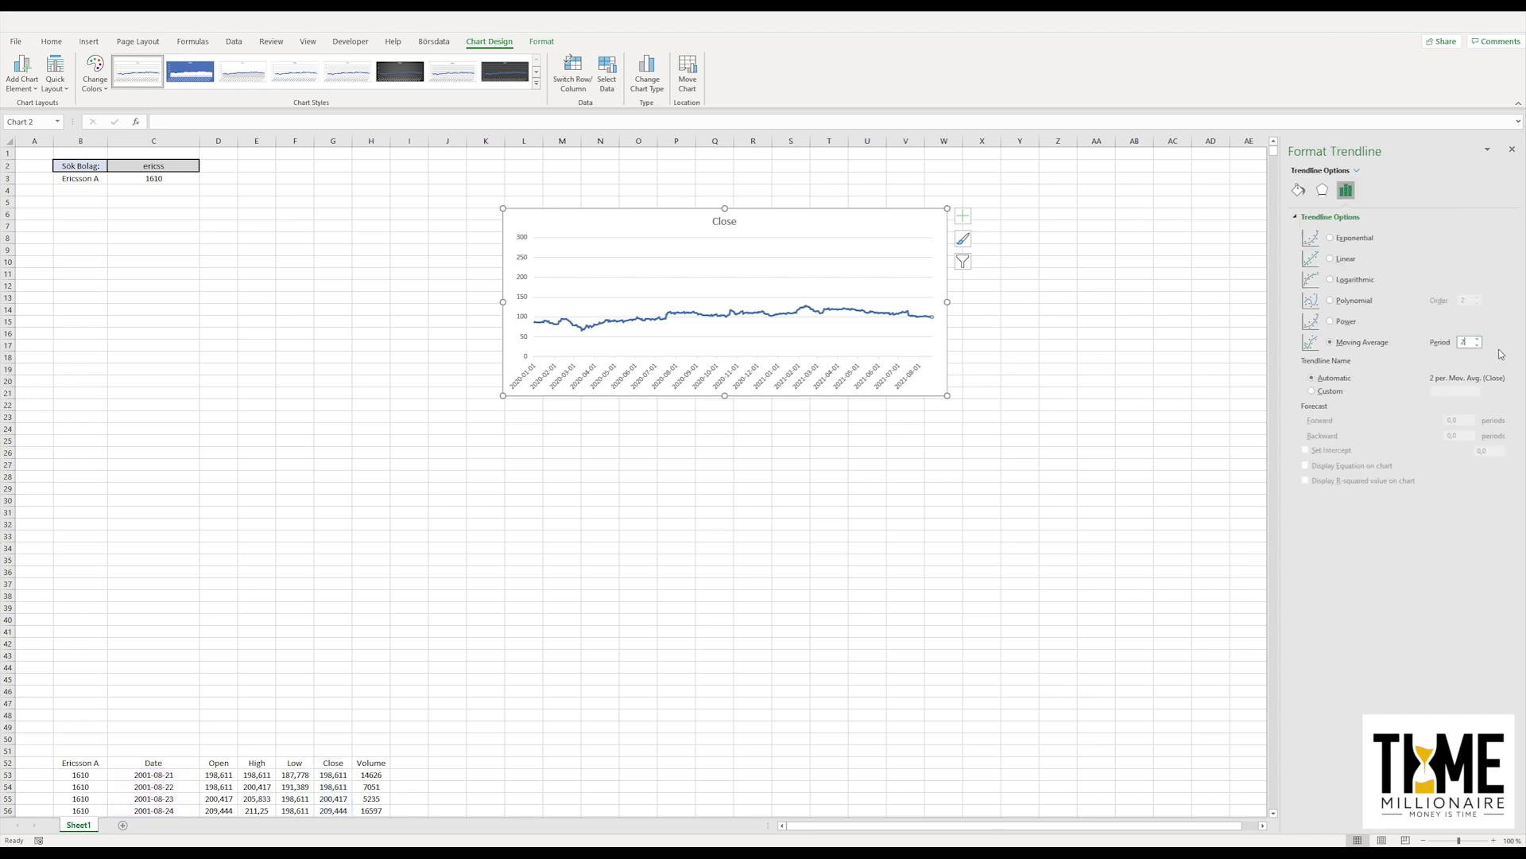
# Step: Apply the 200-period moving average and style the trendline solid red, 1 pt wide
pyautogui.press('Return')
pyautogui.click(1299, 191)
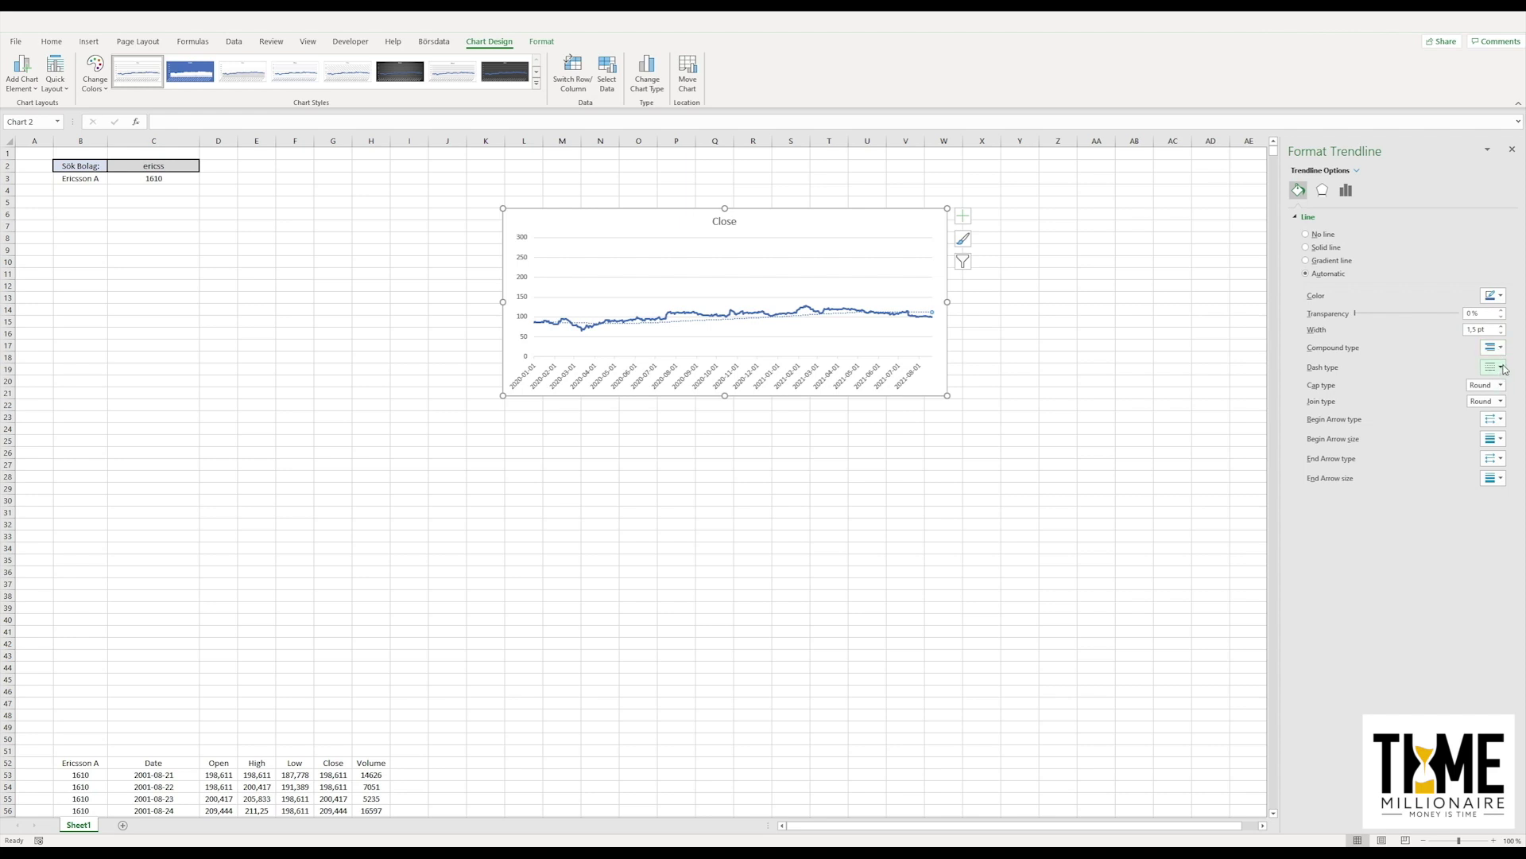
pyautogui.click(1503, 368)
pyautogui.click(1498, 382)
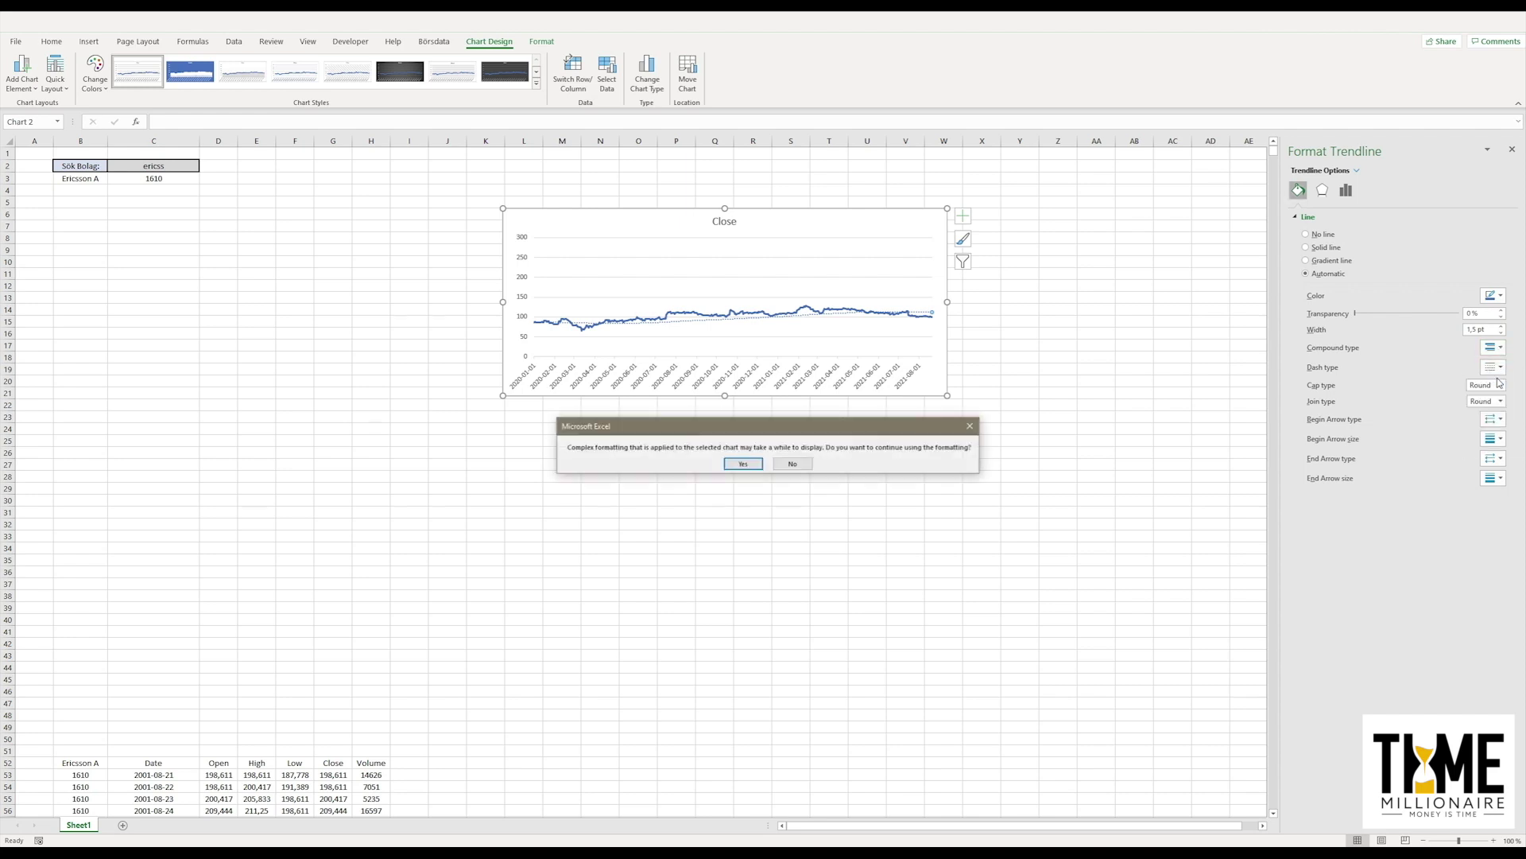
pyautogui.click(742, 463)
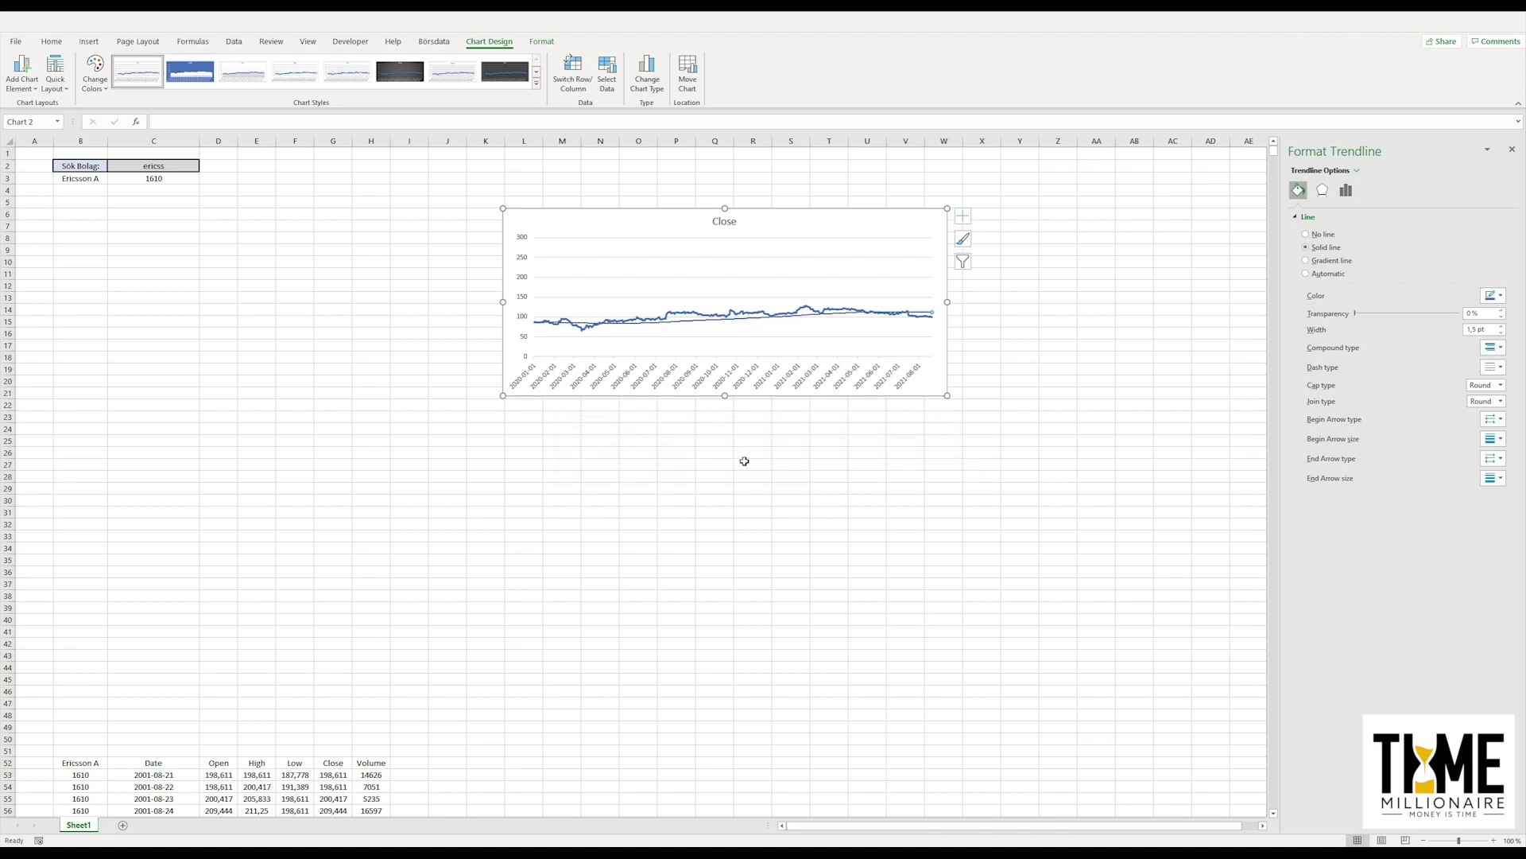
pyautogui.click(1499, 296)
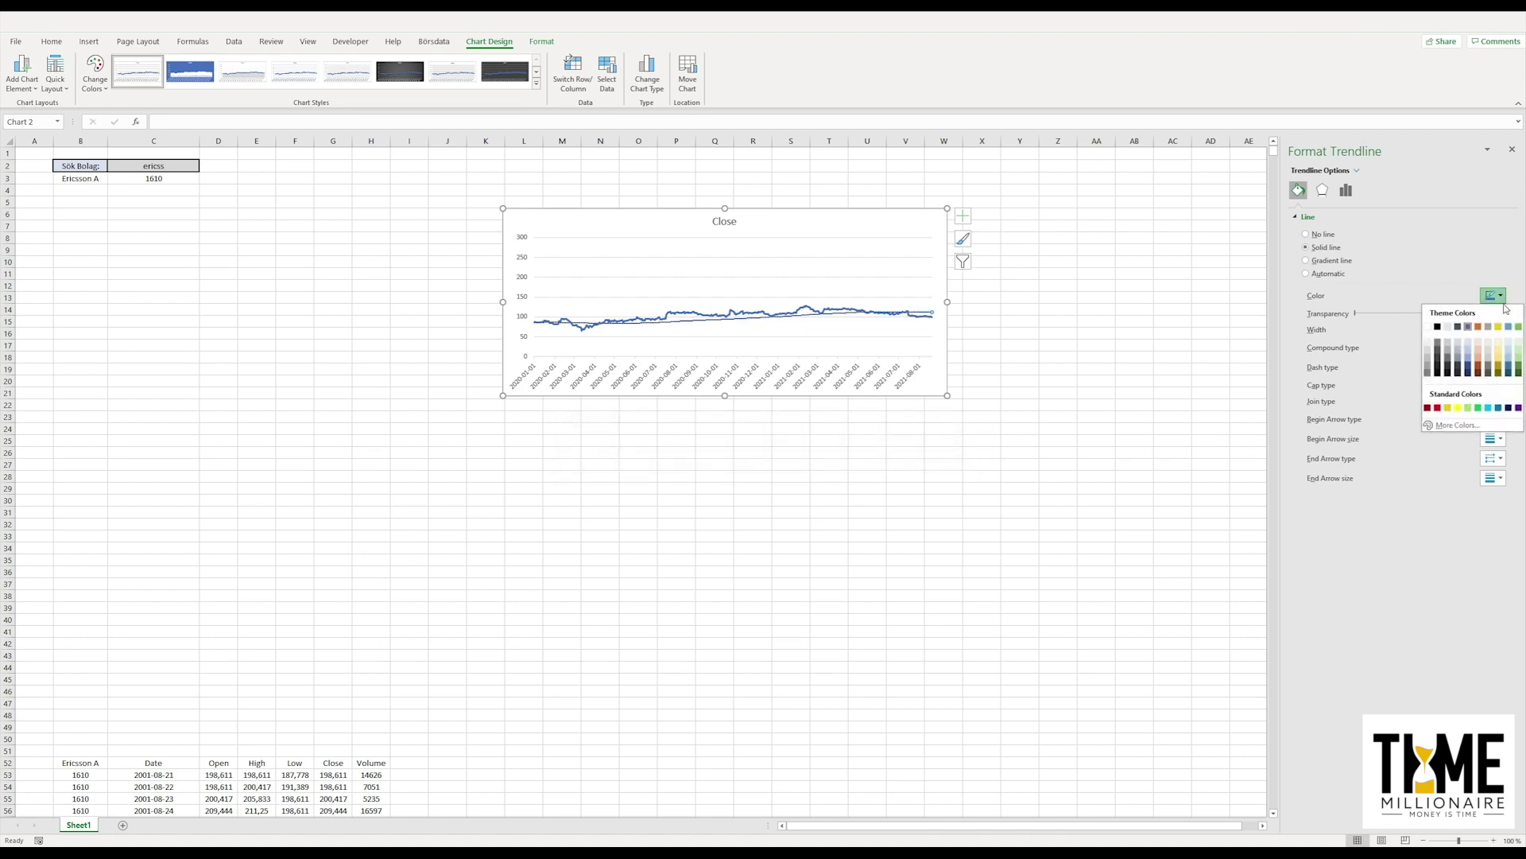
pyautogui.click(1439, 409)
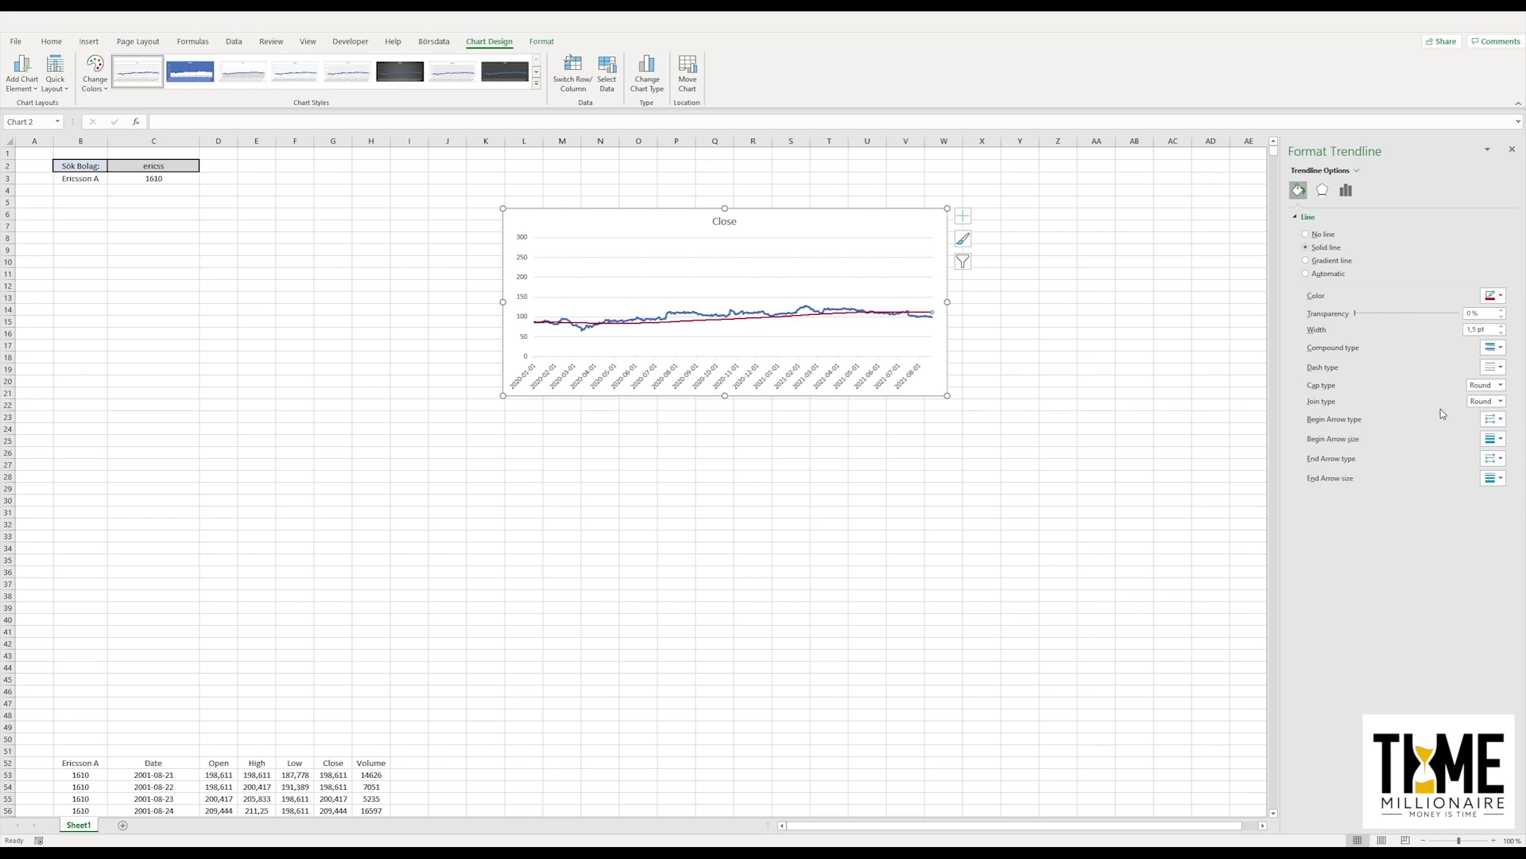
pyautogui.click(1503, 333)
# Step: Stretch the close-price chart further left and taller, then deselect it
pyautogui.moveTo(506, 302); pyautogui.dragTo(417, 302)
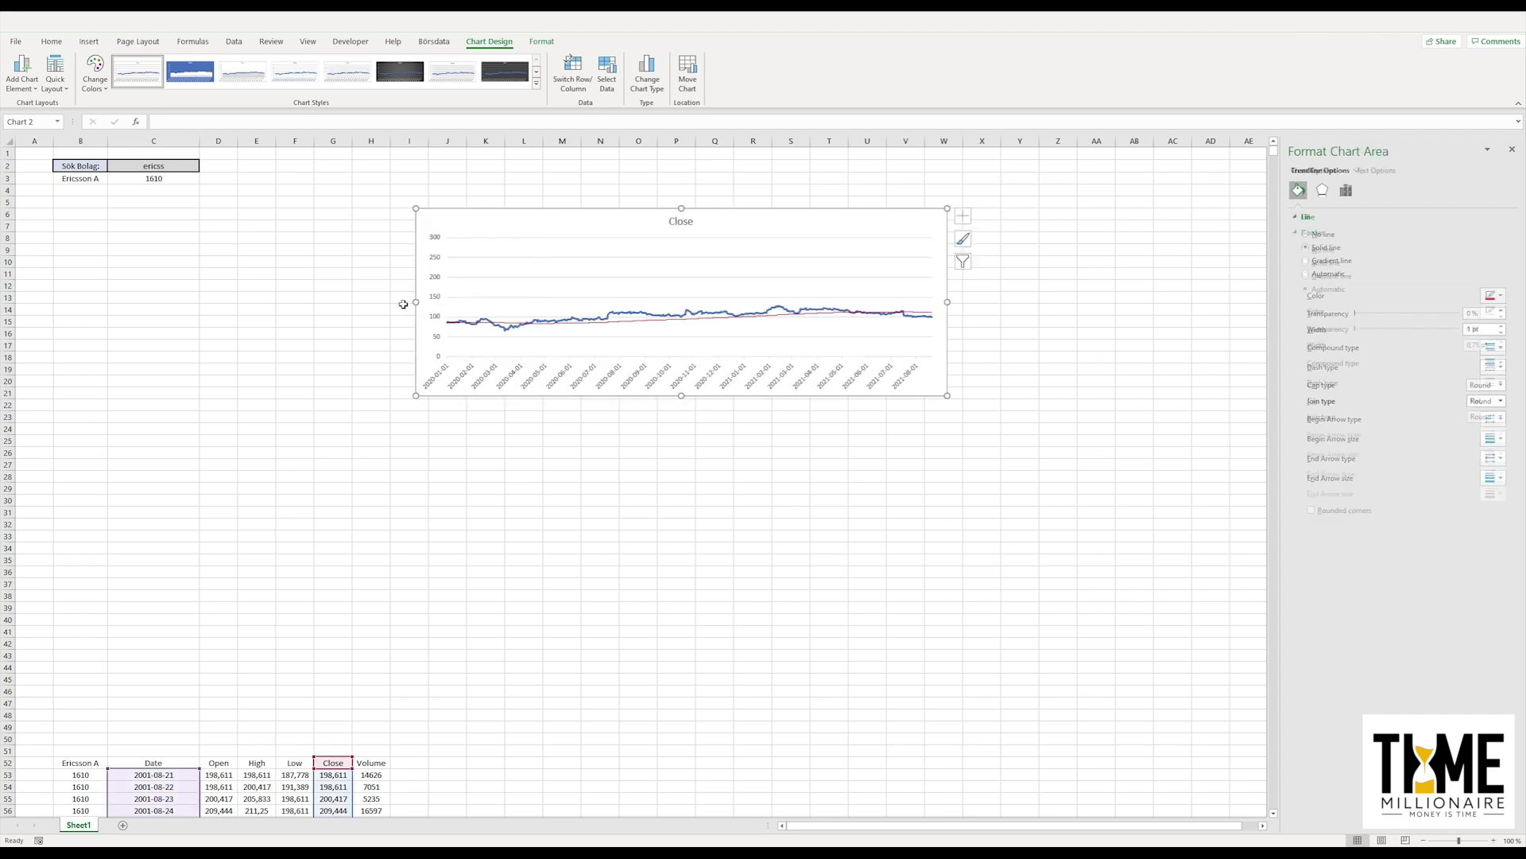
pyautogui.moveTo(681, 395); pyautogui.dragTo(682, 425)
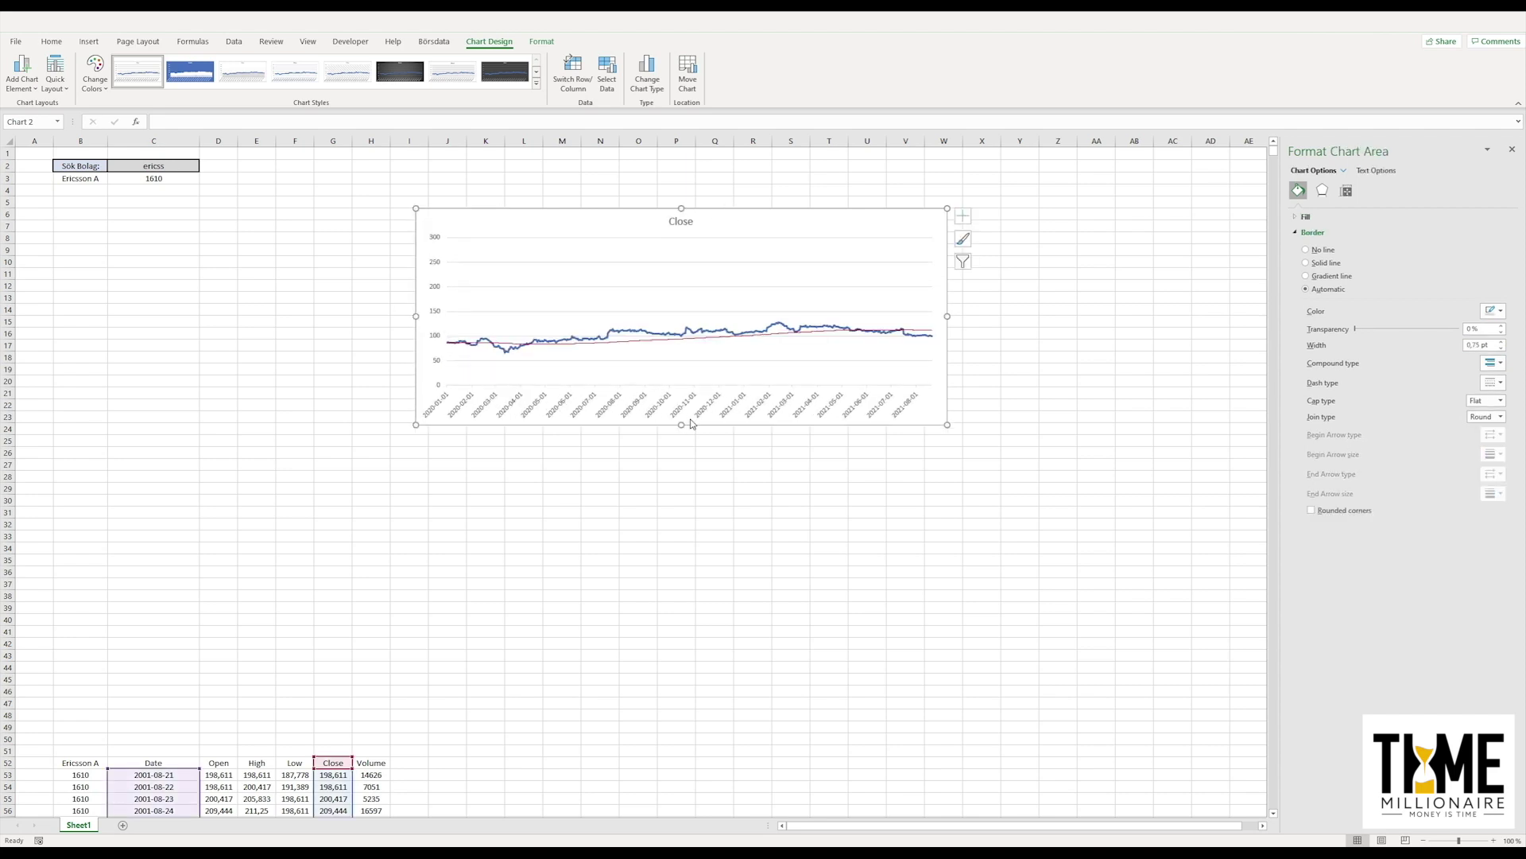
pyautogui.click(1122, 306)
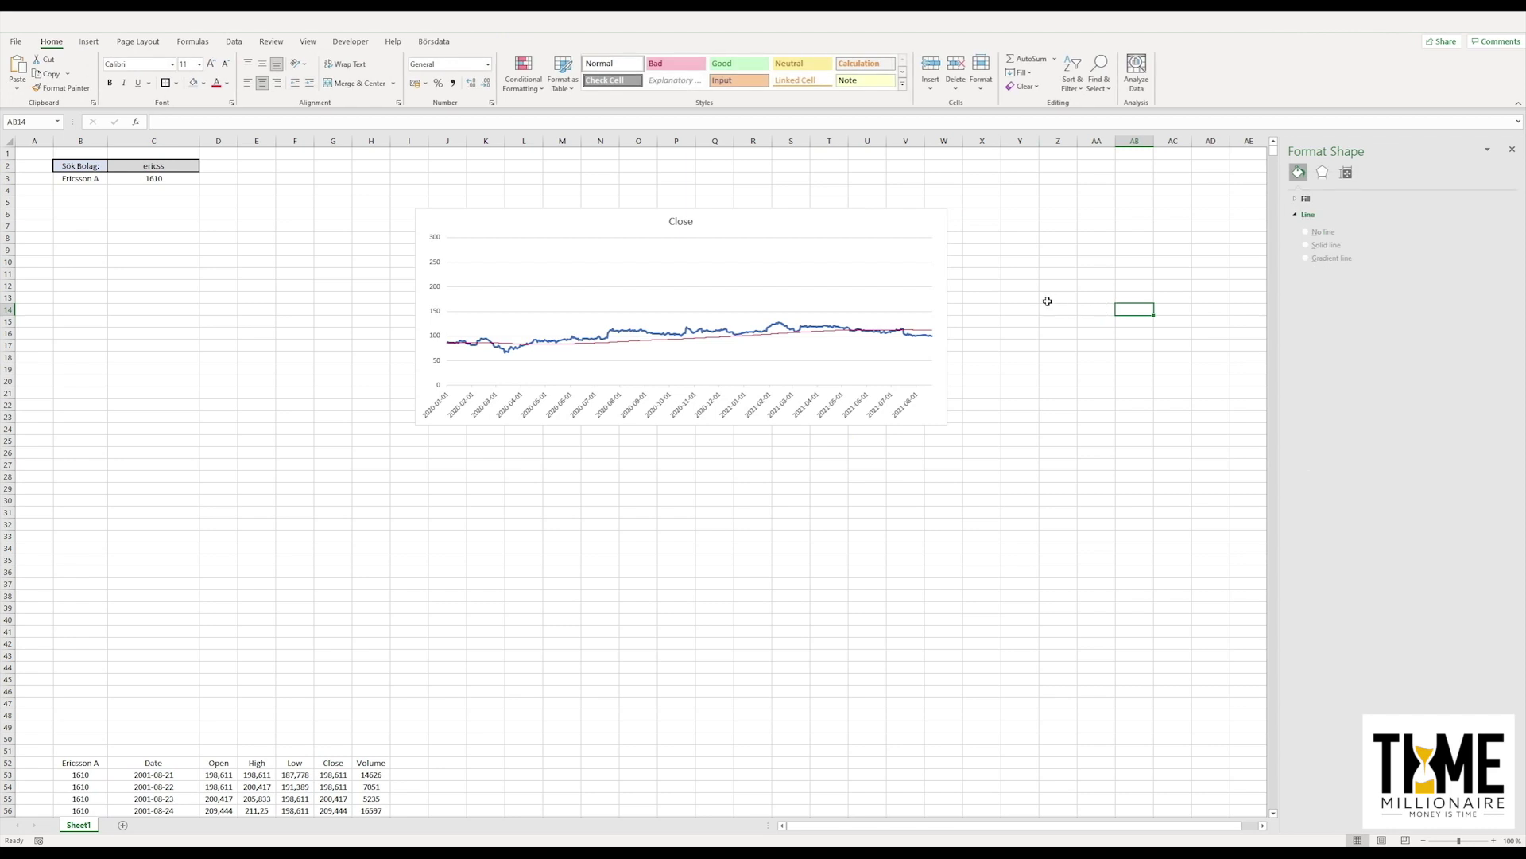
# Step: Inspect the close-price line and one of its points, then select cell C2
pyautogui.click(781, 330)
pyautogui.click(777, 324)
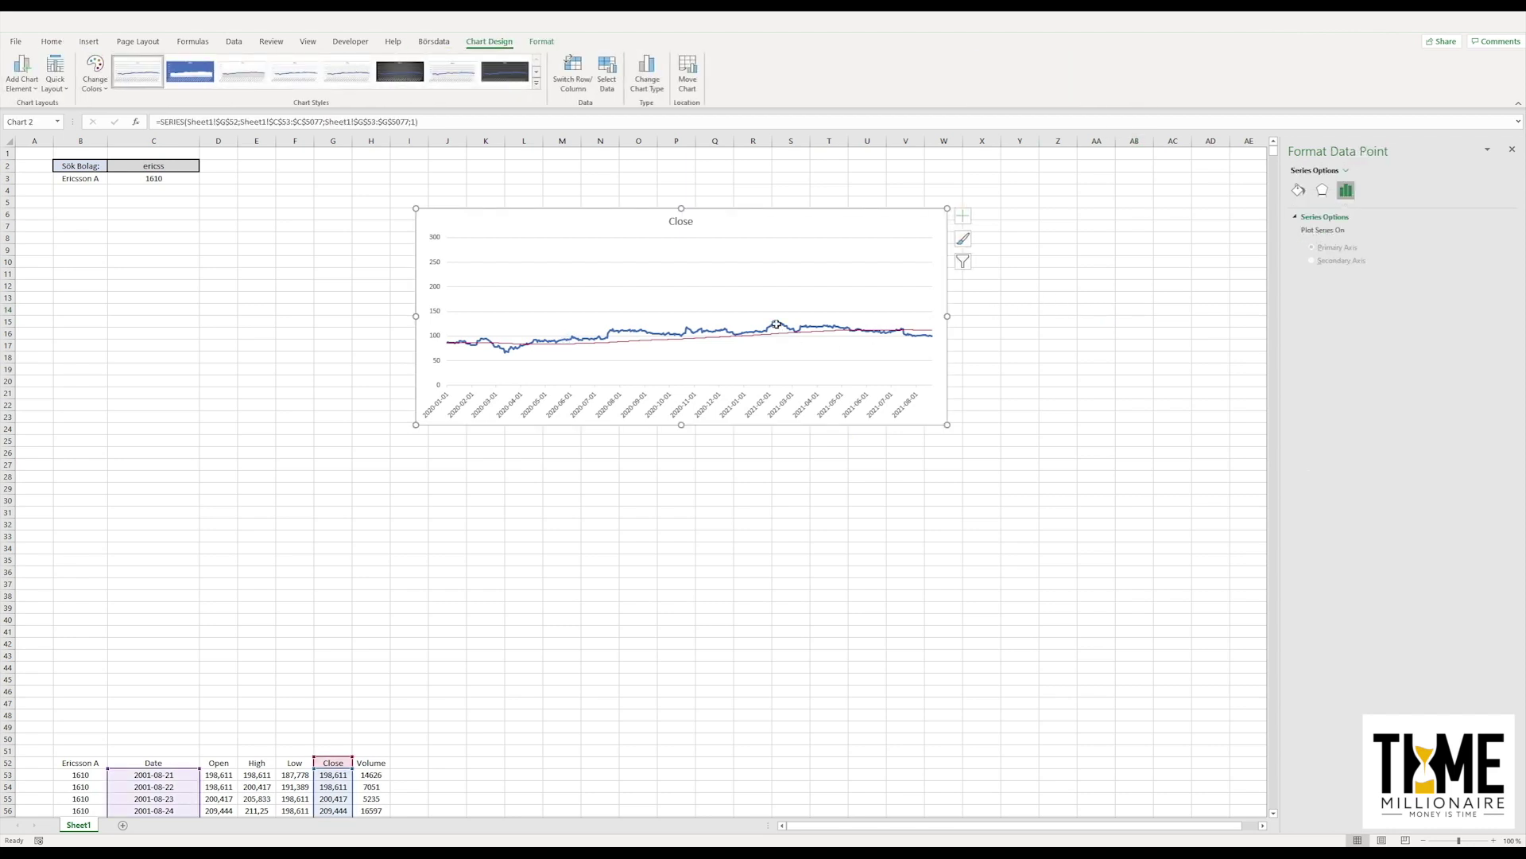
pyautogui.click(258, 315)
pyautogui.click(167, 166)
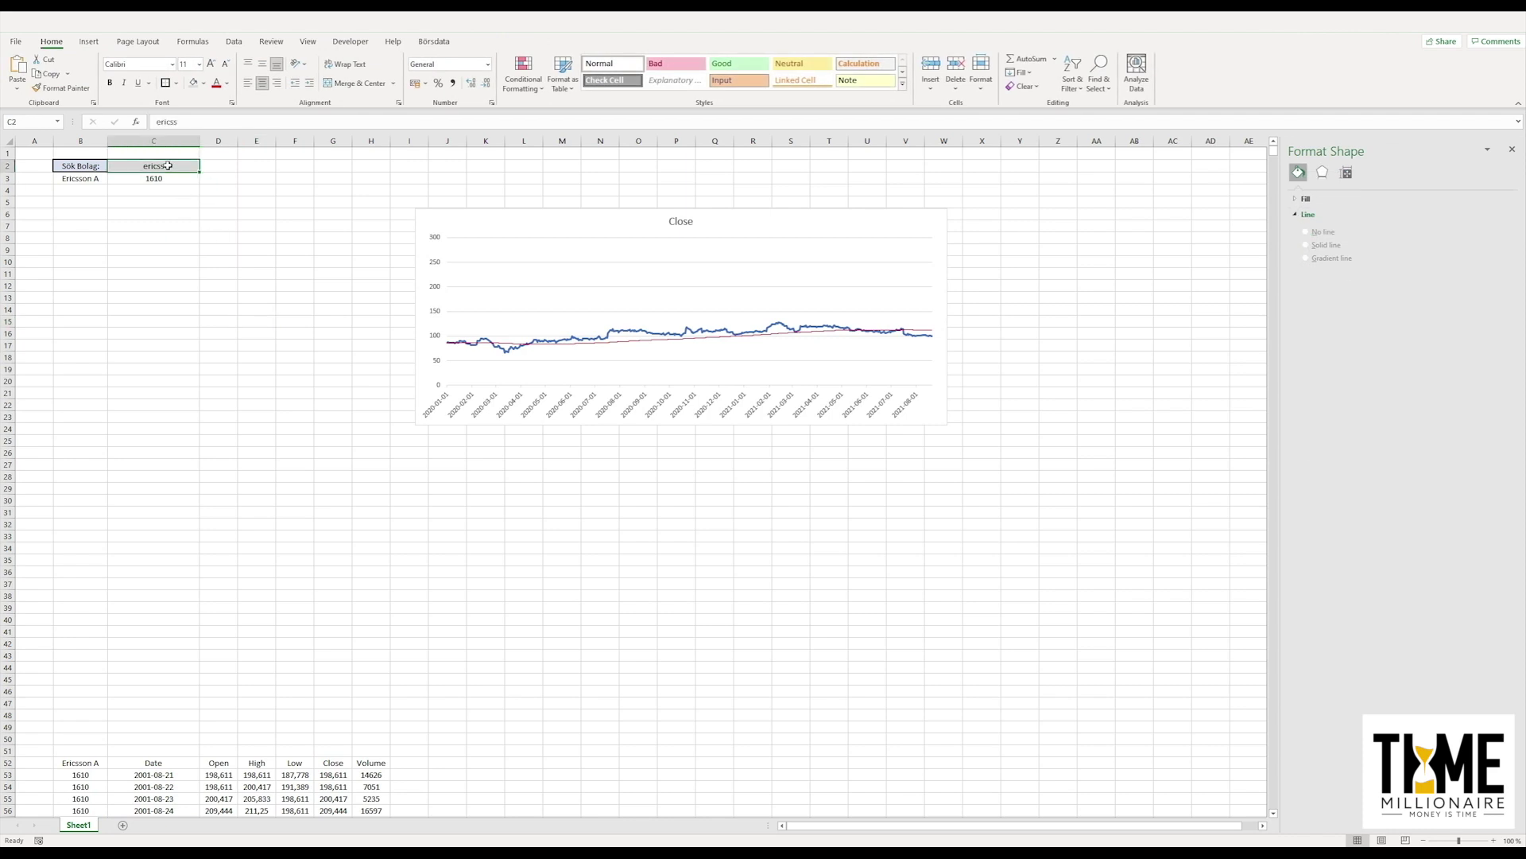
pyautogui.write('evo')
# Step: Run the Evolution company search and start editing the chart title 'Close'
pyautogui.press('Return')
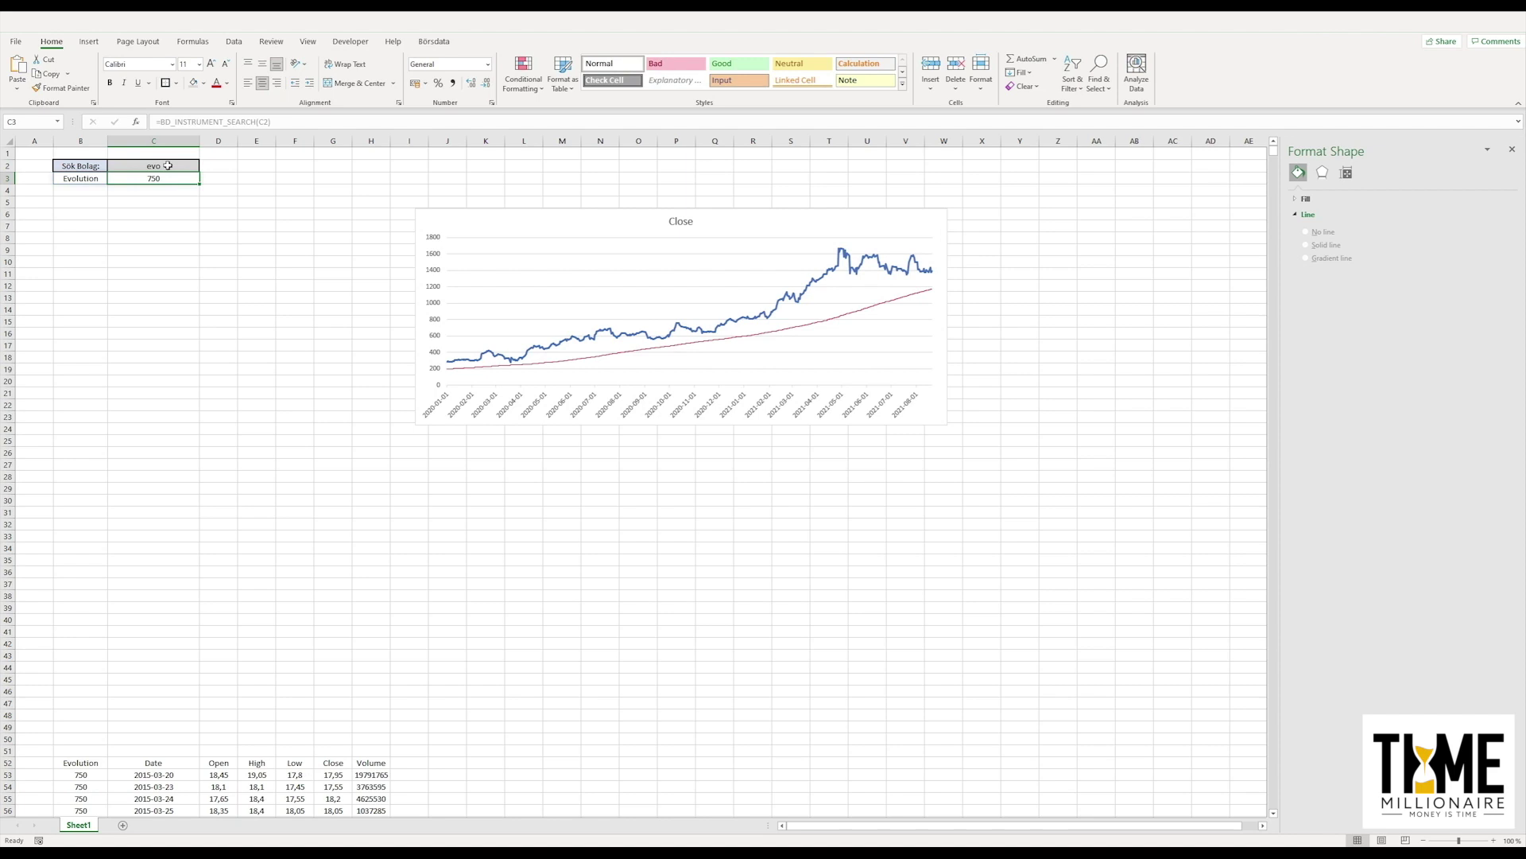
pyautogui.click(666, 221)
pyautogui.doubleClick(666, 222)
pyautogui.write('Kurshistorik')
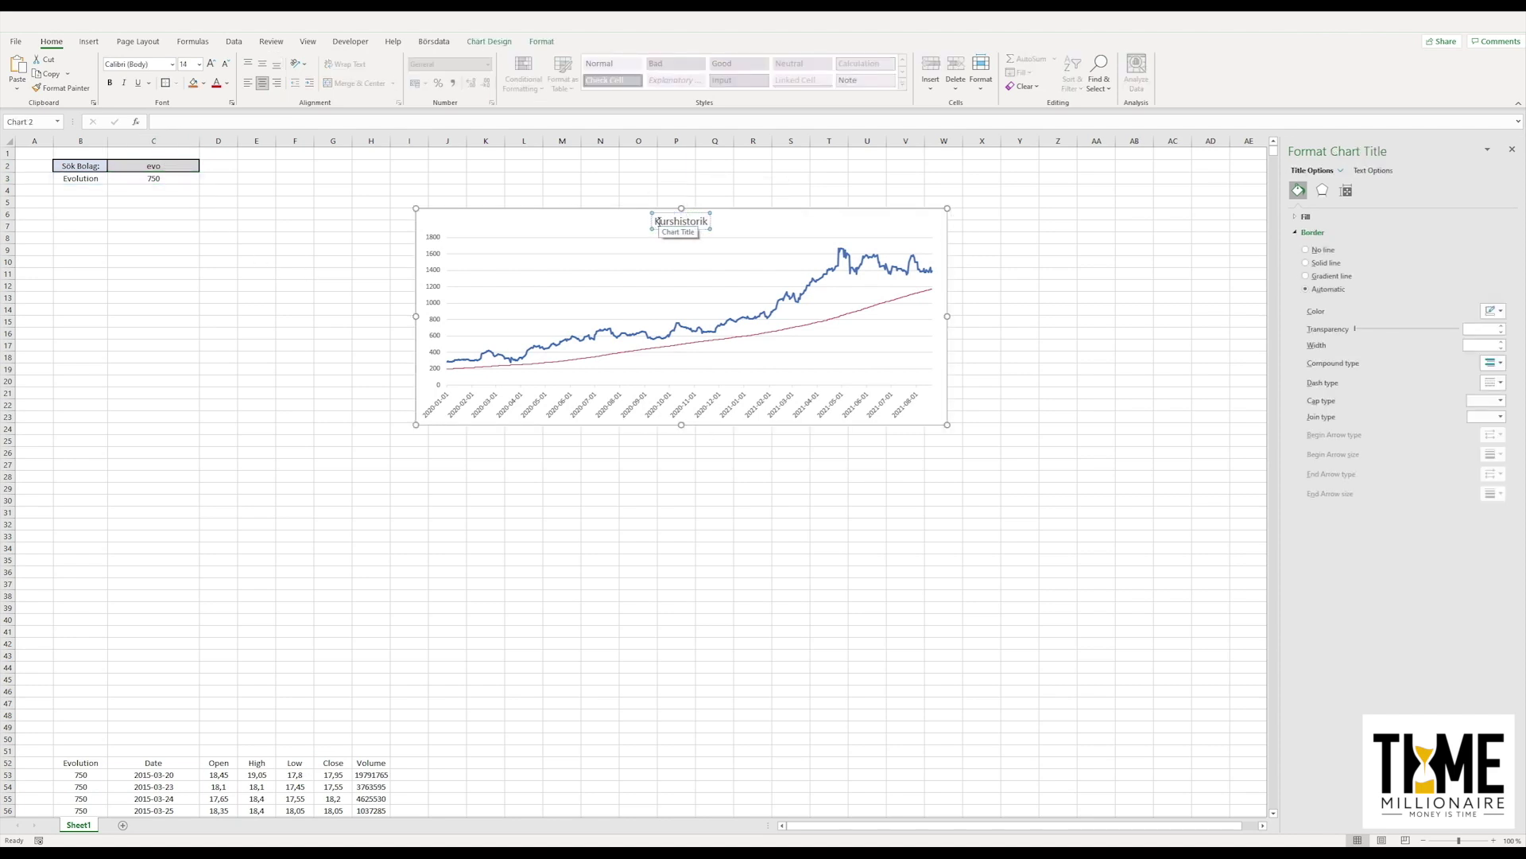
# Step: Title the chart 'Kurshistorik' and search for Swedencare in C2
pyautogui.click(719, 195)
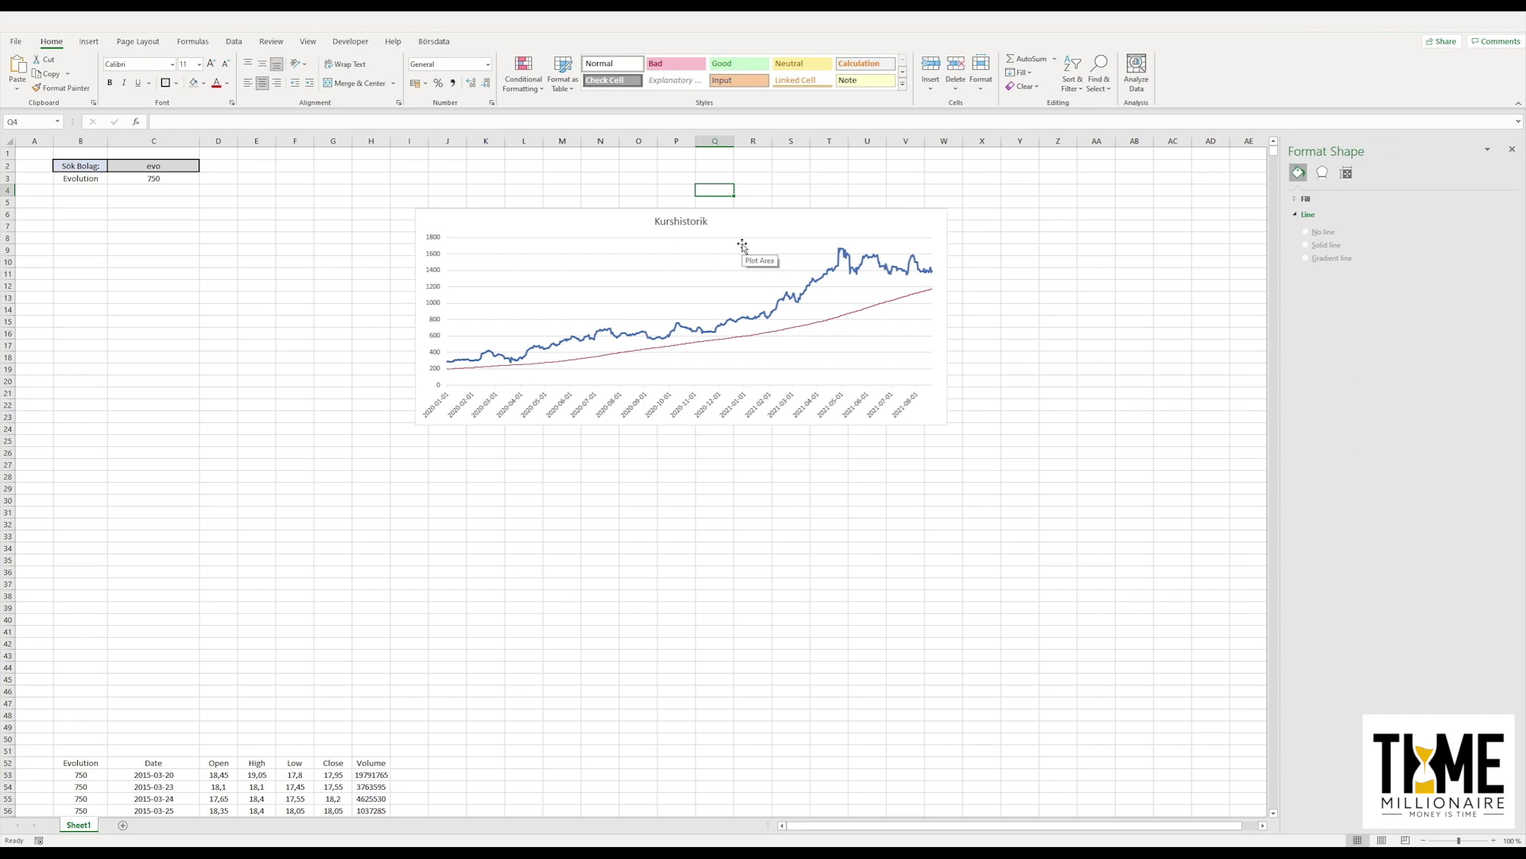
pyautogui.click(152, 168)
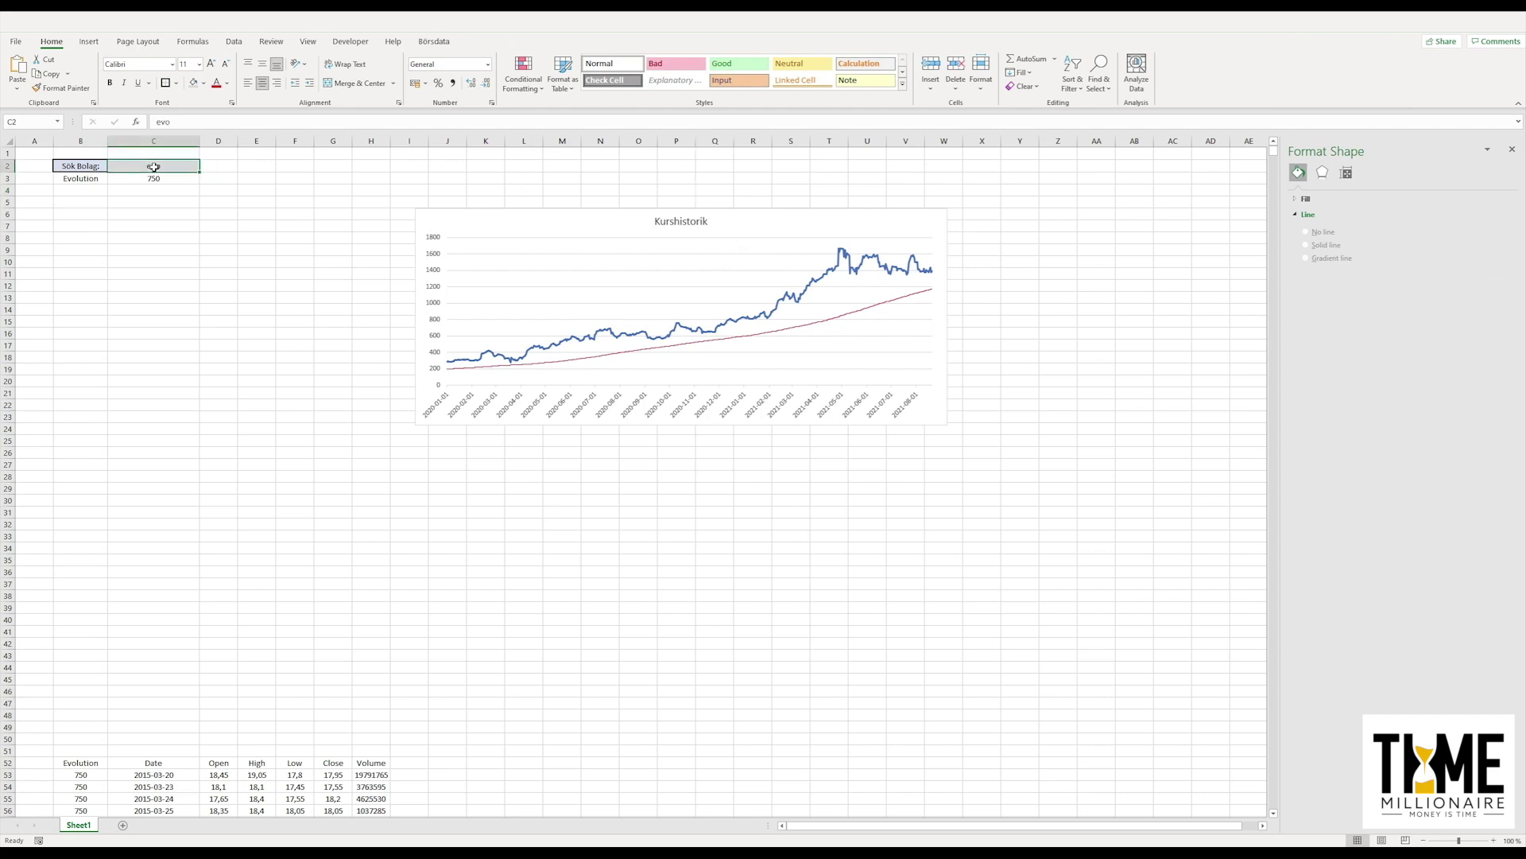
pyautogui.write('5')
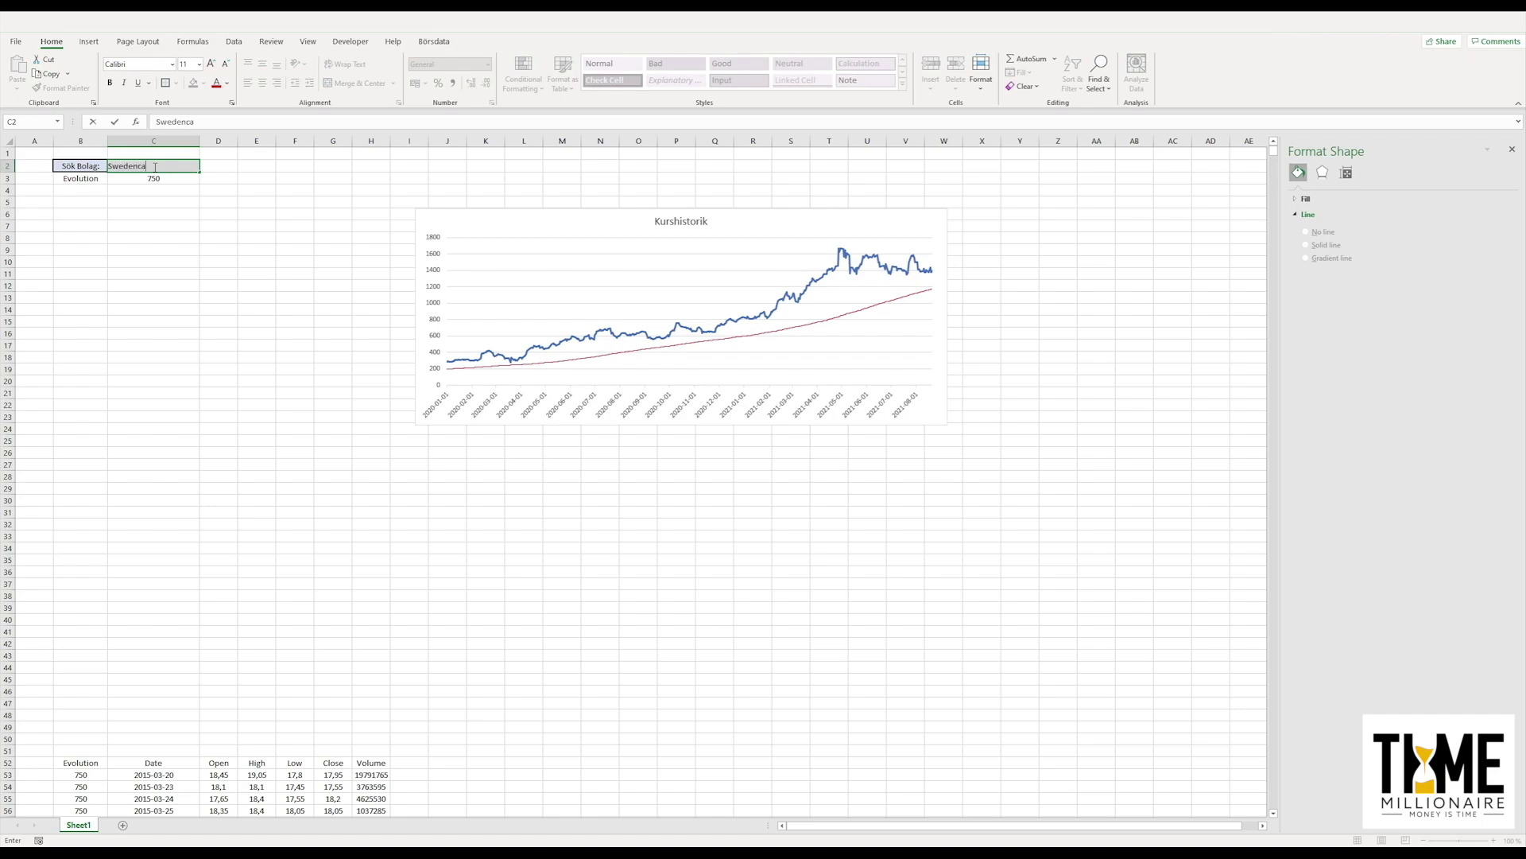
pyautogui.write('re')
pyautogui.press('Return')
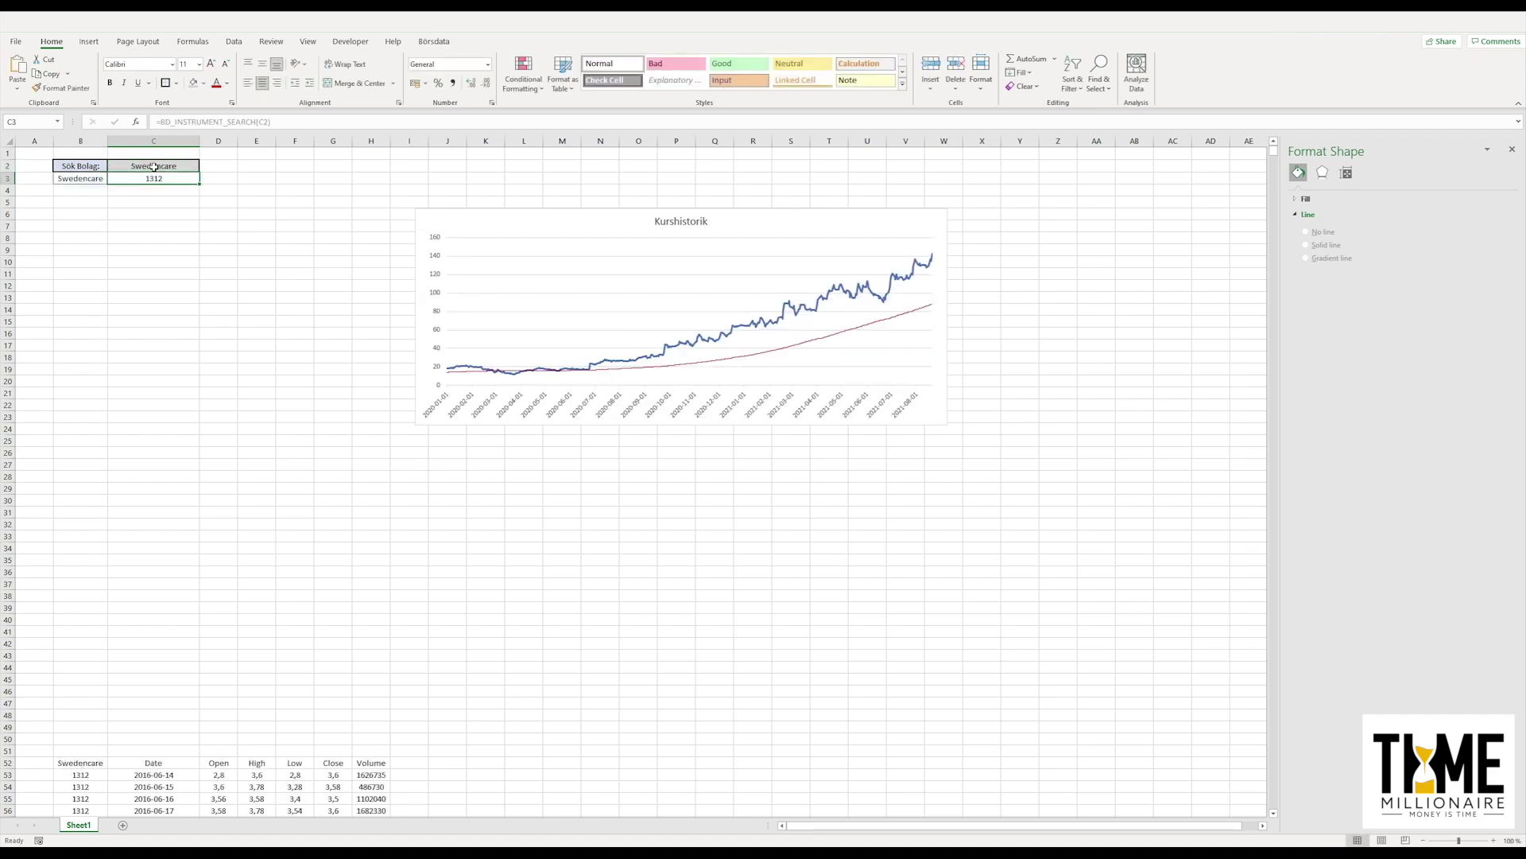